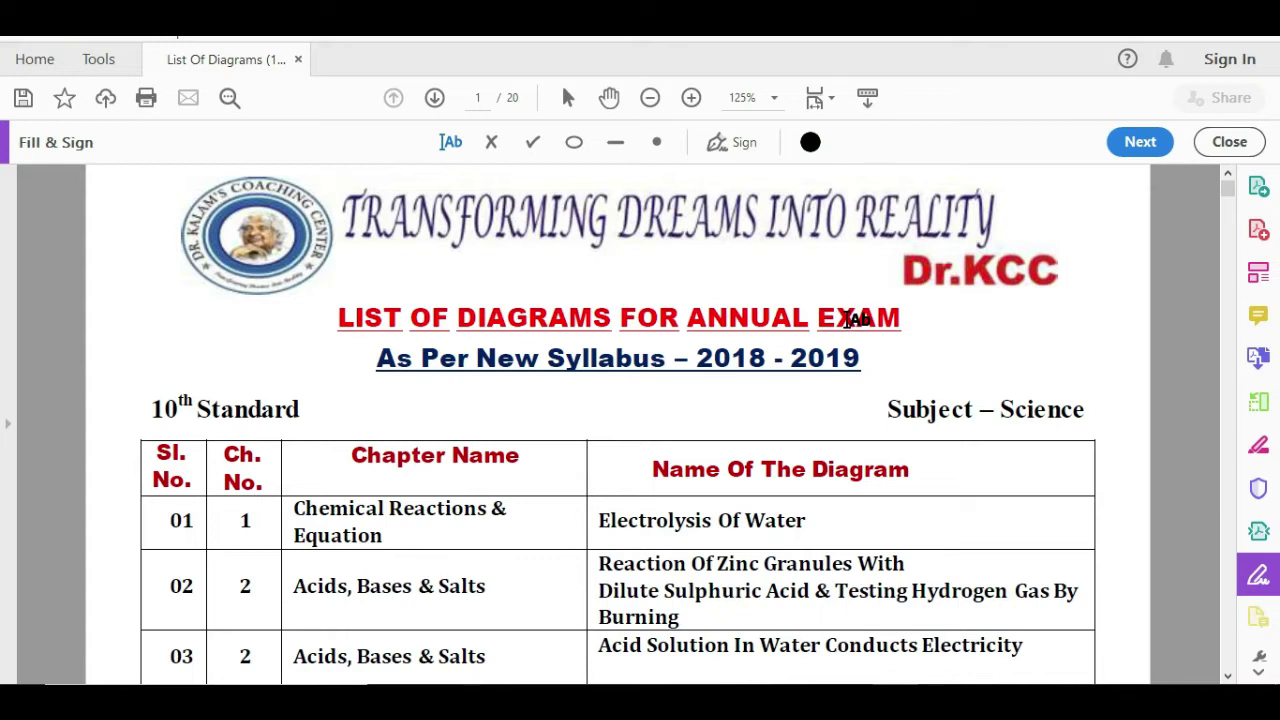
scroll(857, 318, down, 5)
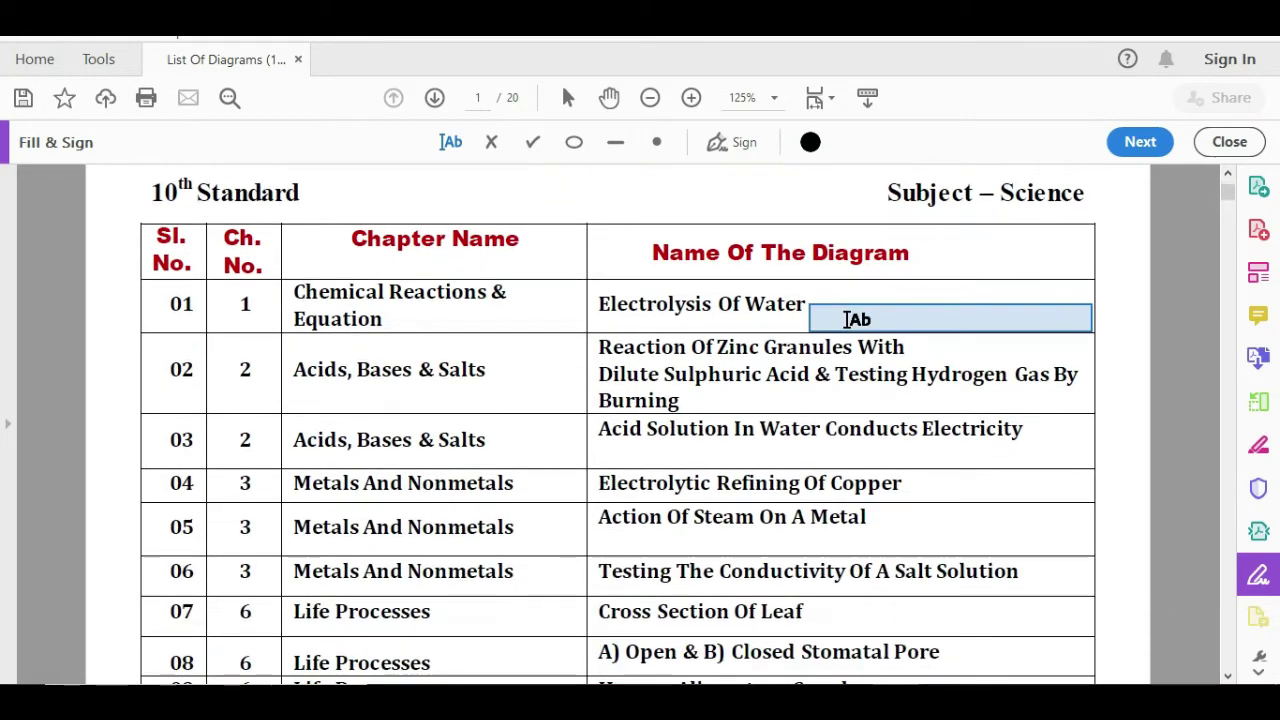
scroll(857, 318, down, 2)
click(857, 318)
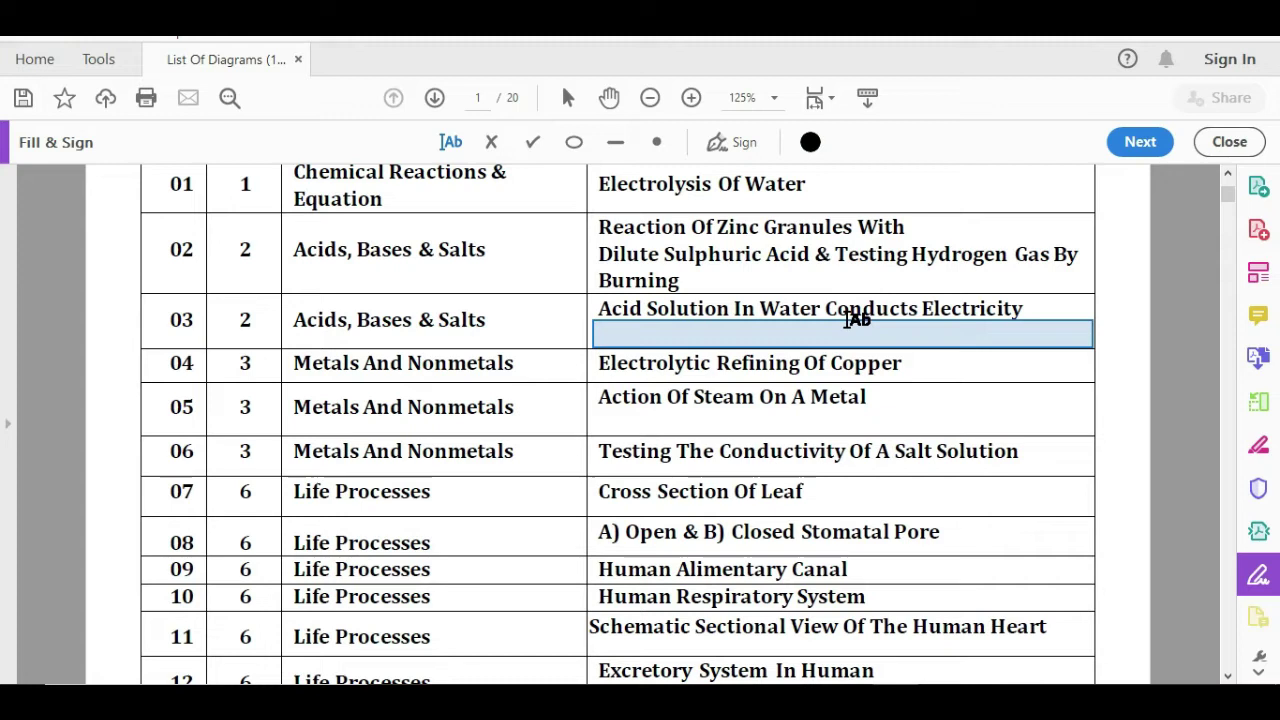
scroll(857, 318, down, 1)
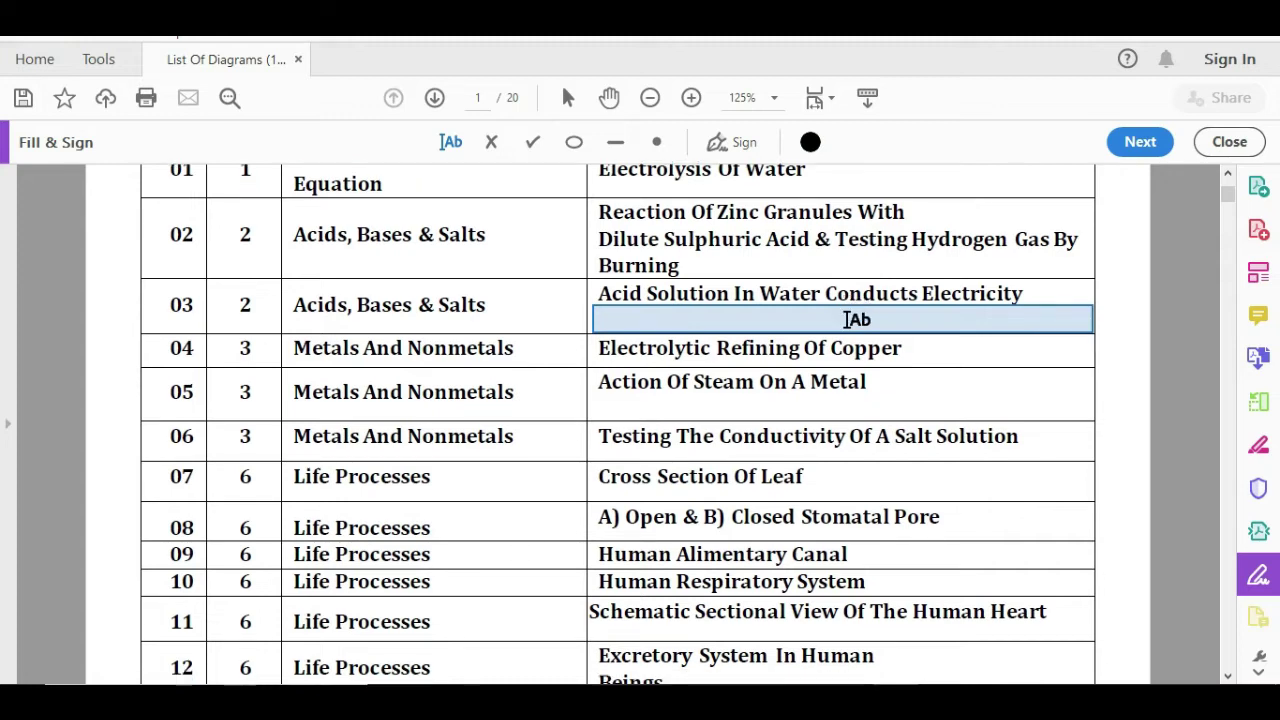
scroll(857, 318, down, 12)
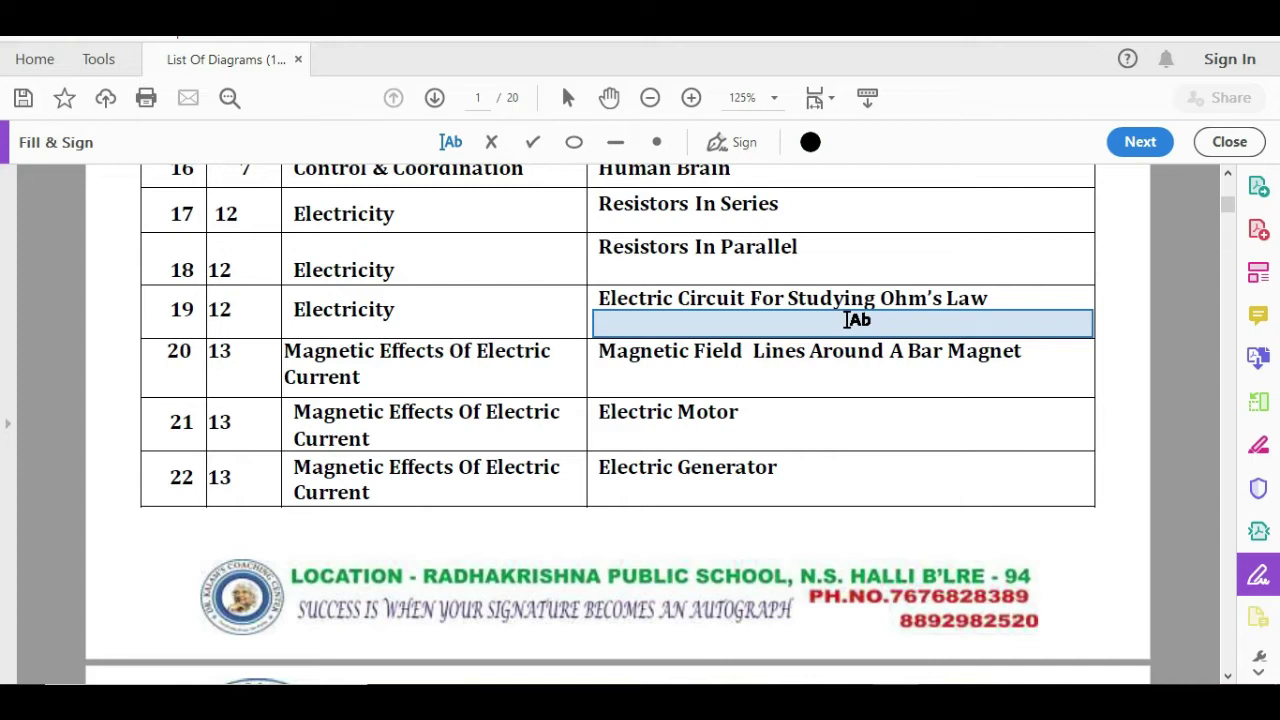
click(963, 381)
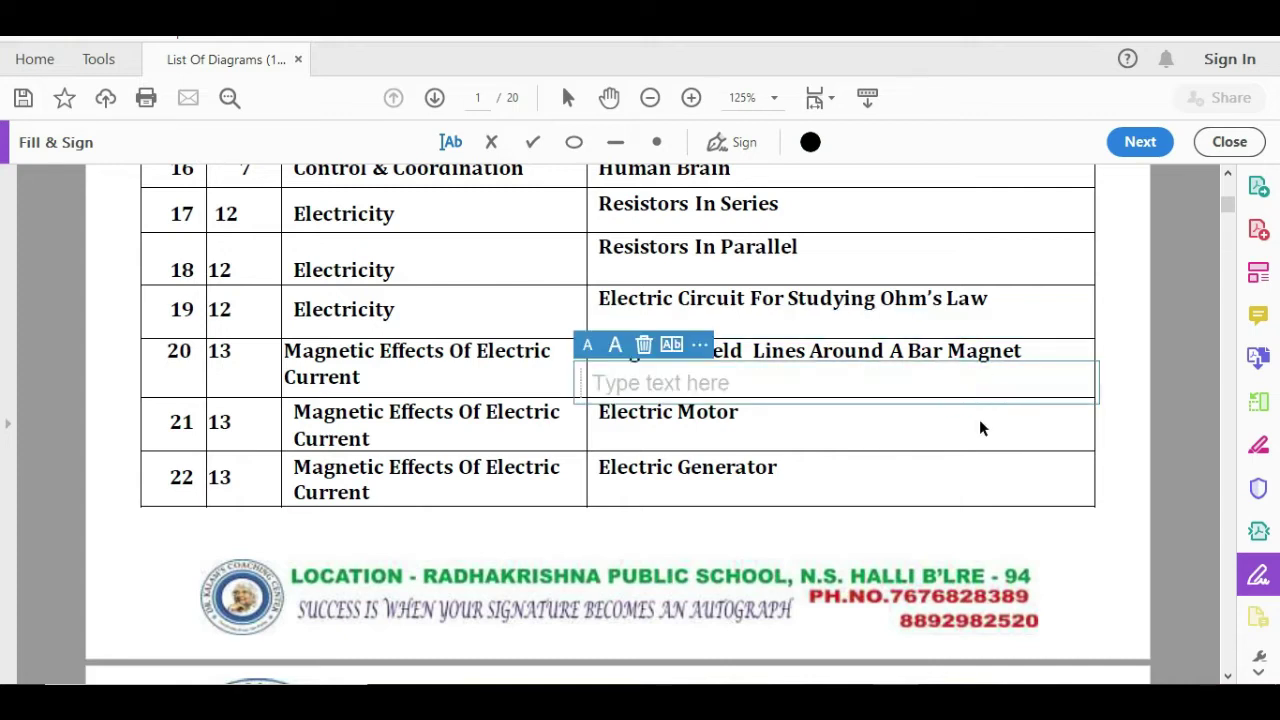
click(988, 456)
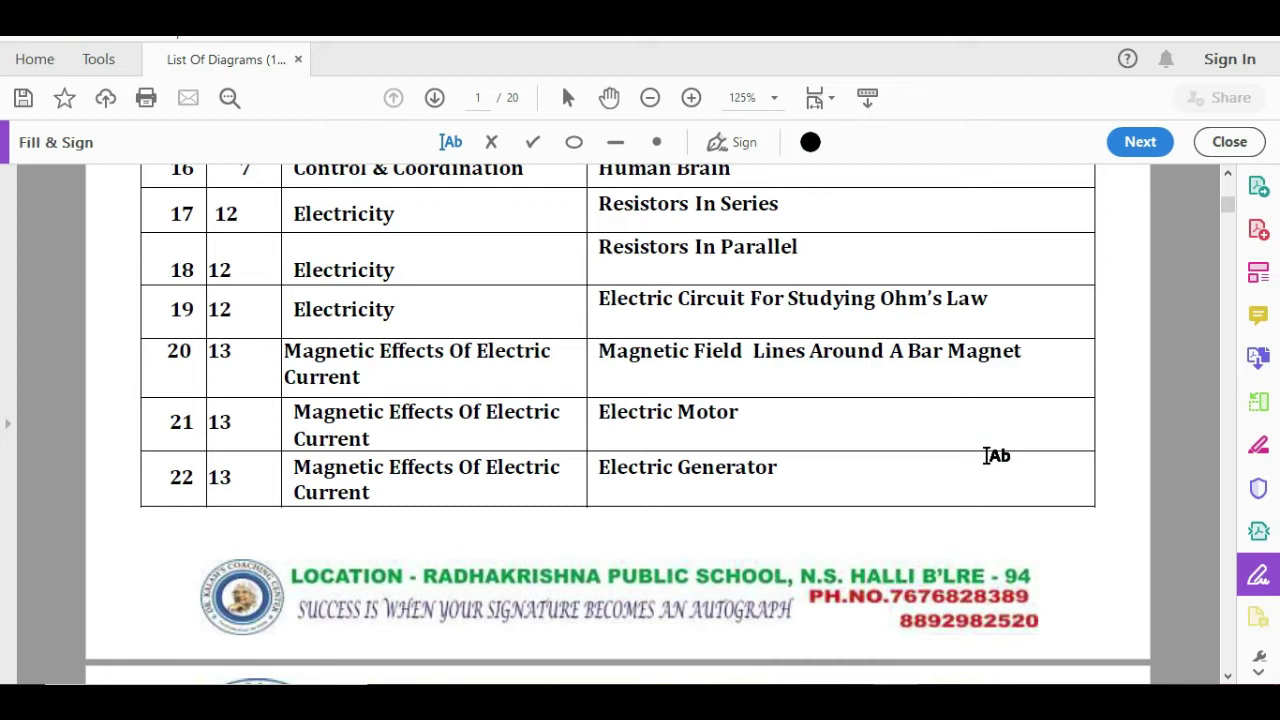
Scroll past page 2, discarding an empty text box tried in row 23, and reach page 3
scroll(996, 456, down, 8)
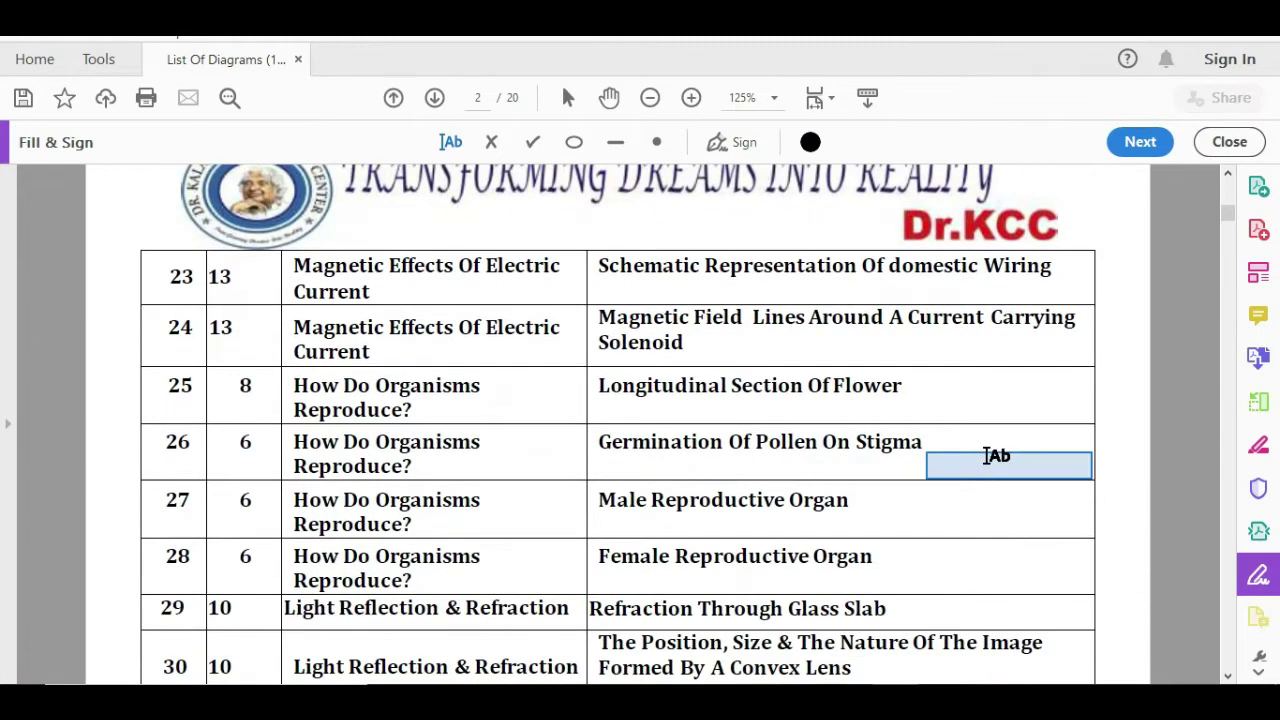
click(416, 283)
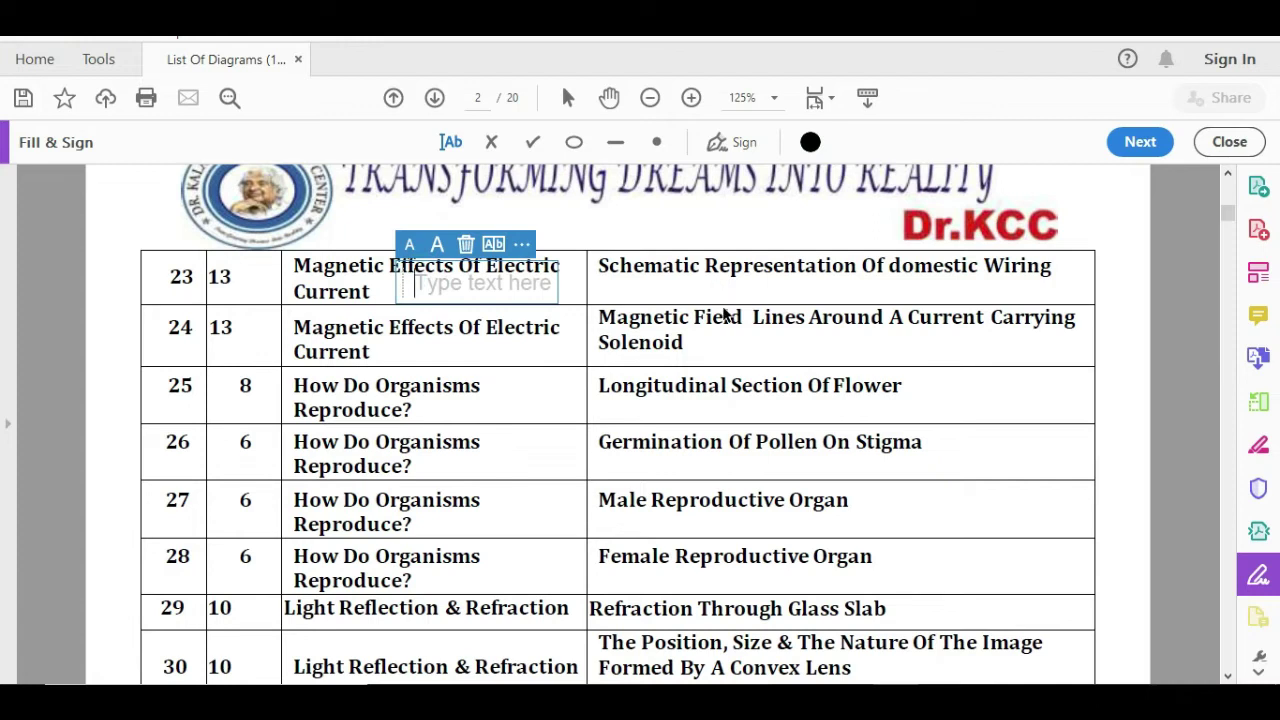
key(Down)
key(Down)
key(Down)
key(Down)
key(Down)
key(Down)
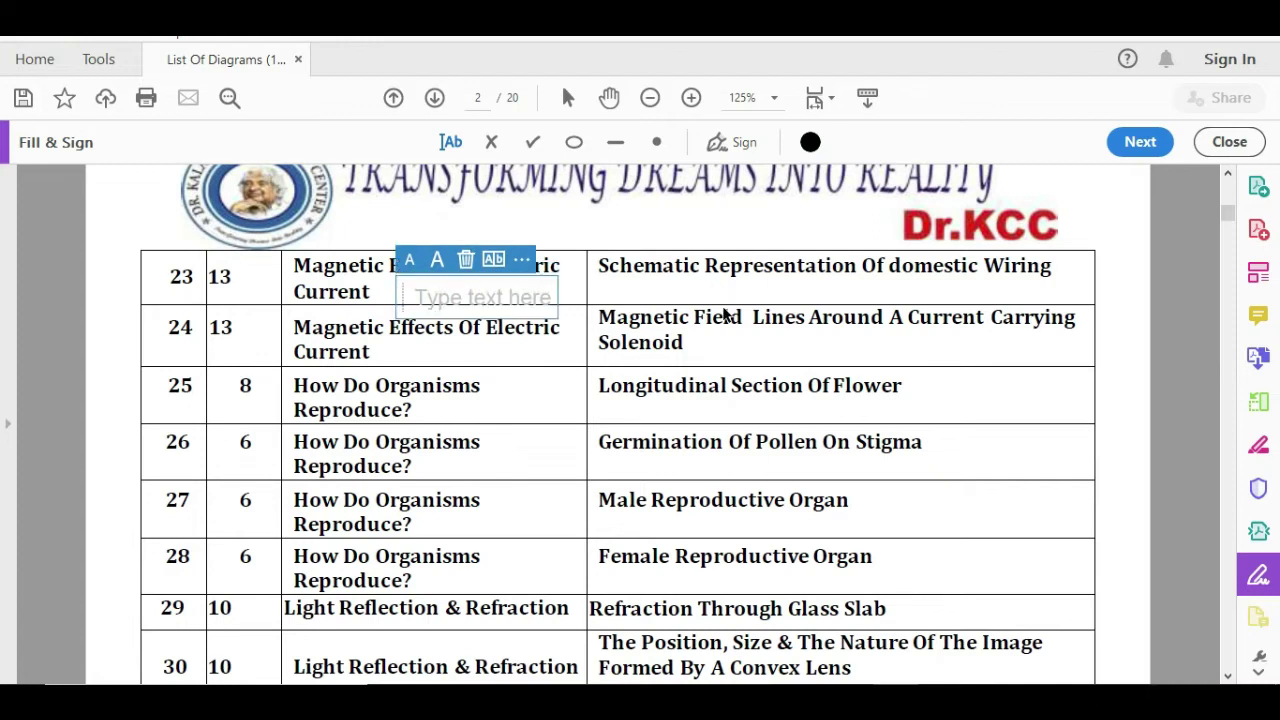
click(1146, 437)
scroll(1146, 440, down, 10)
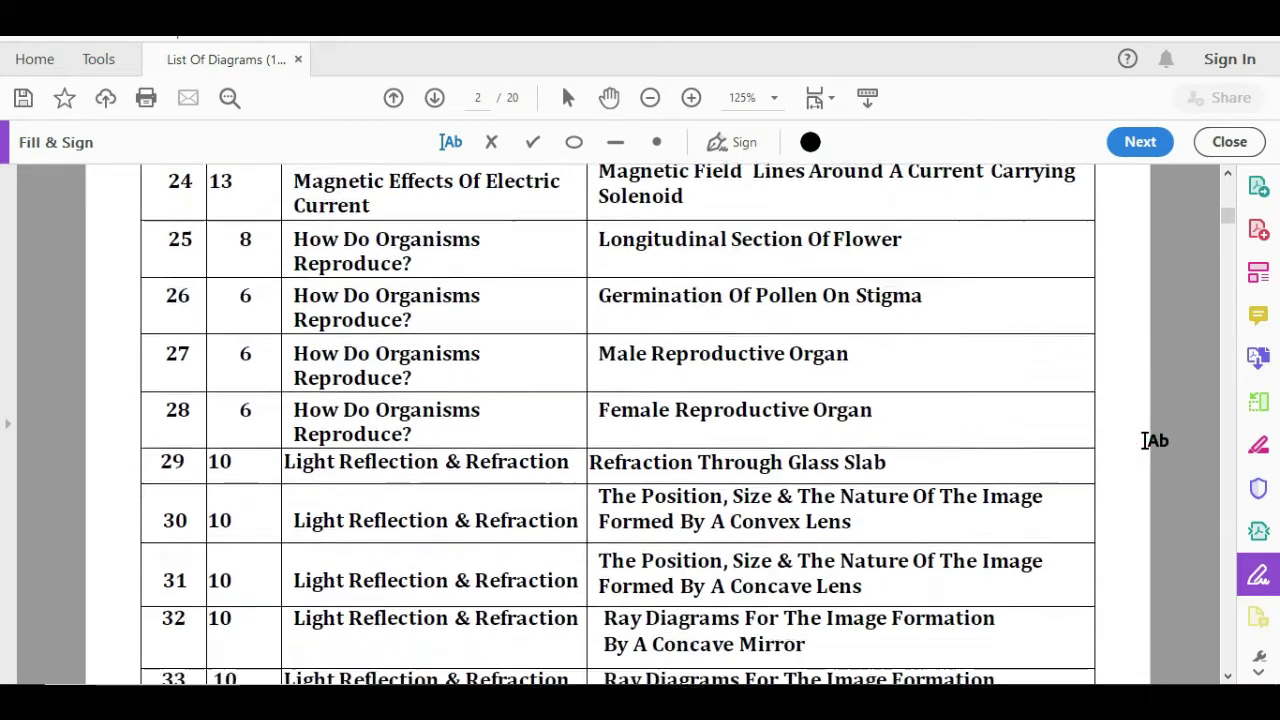
scroll(1146, 440, down, 15)
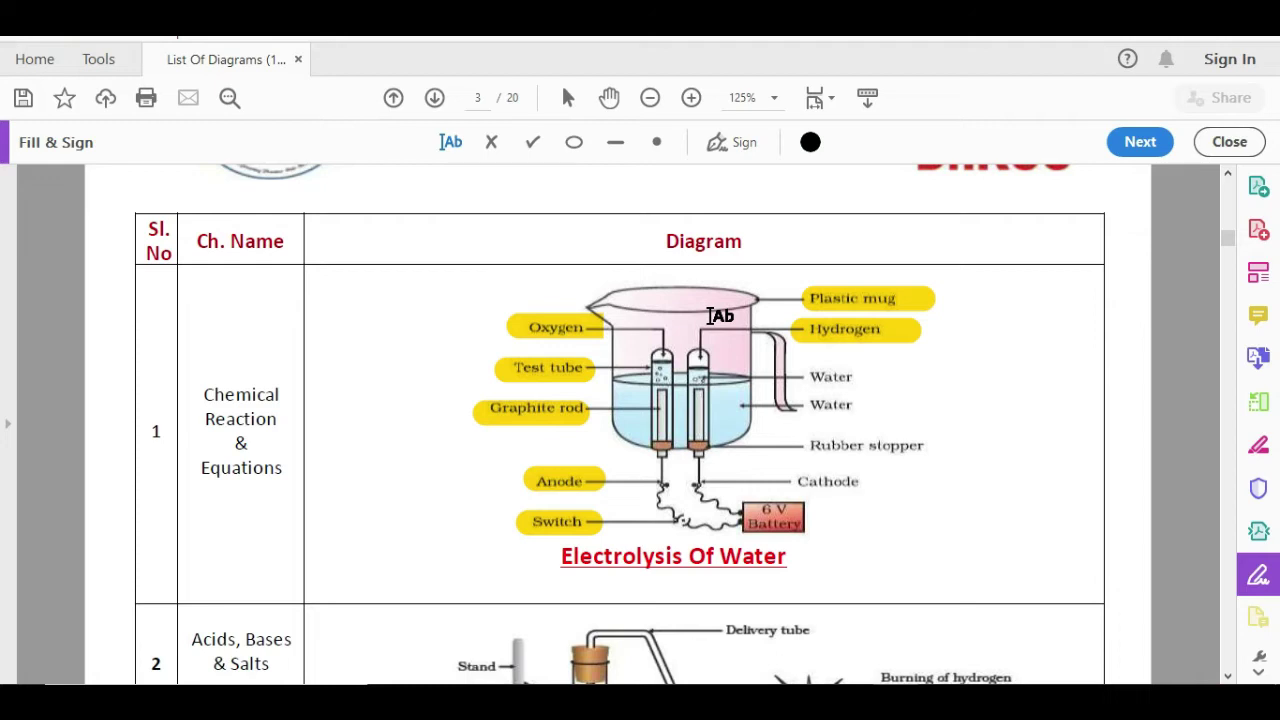
Scroll to page 4 and type the note '3 Marks' above the Electrolytic Refining Of Copper diagram
scroll(720, 316, down, 5)
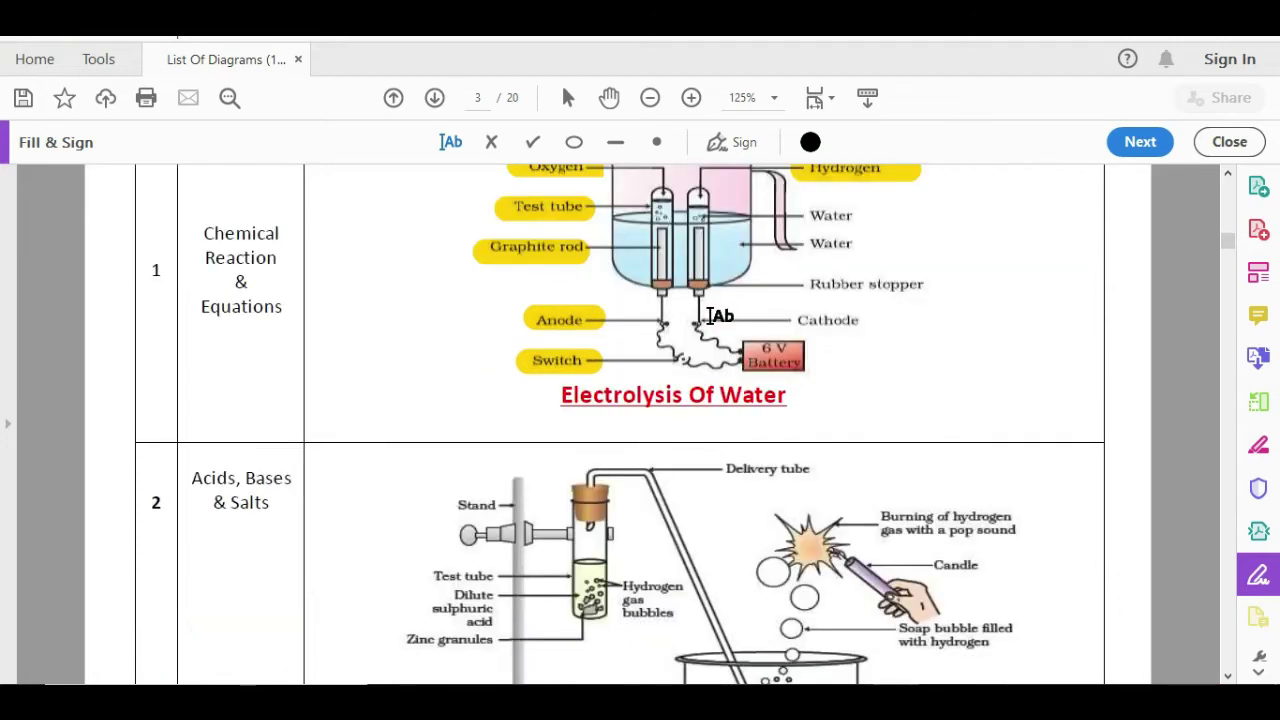
scroll(720, 316, down, 18)
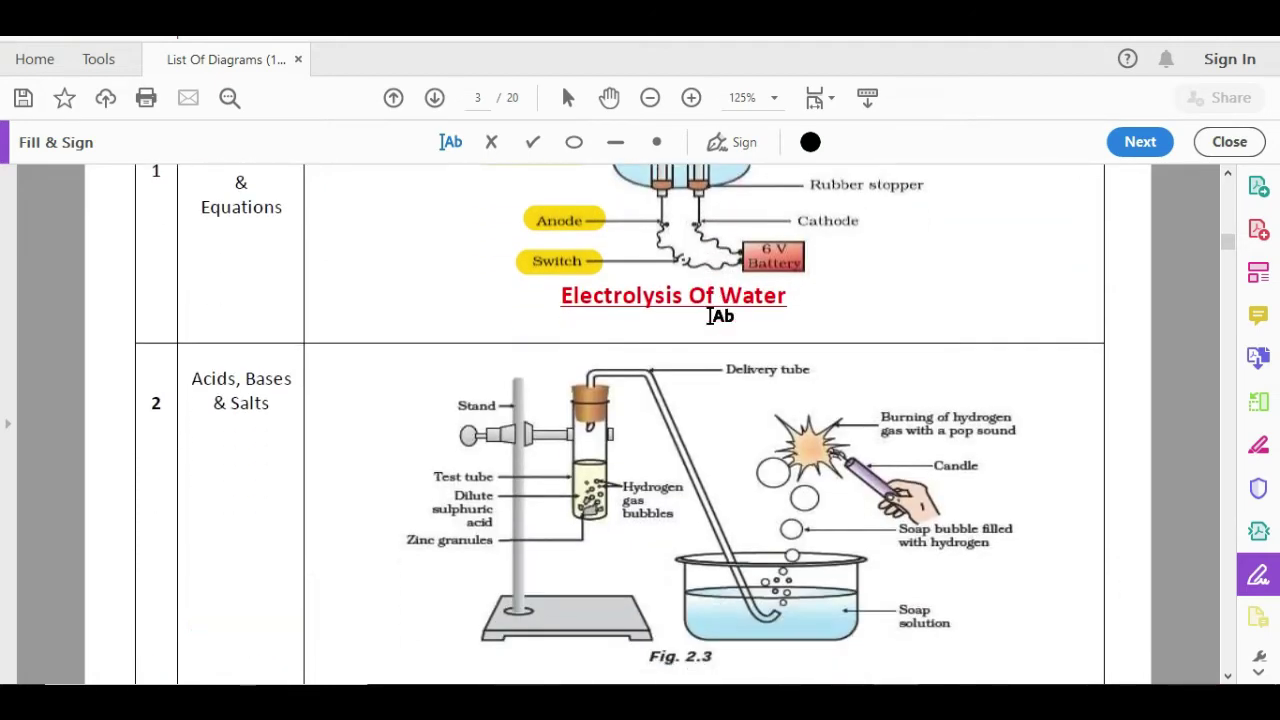
scroll(720, 316, down, 11)
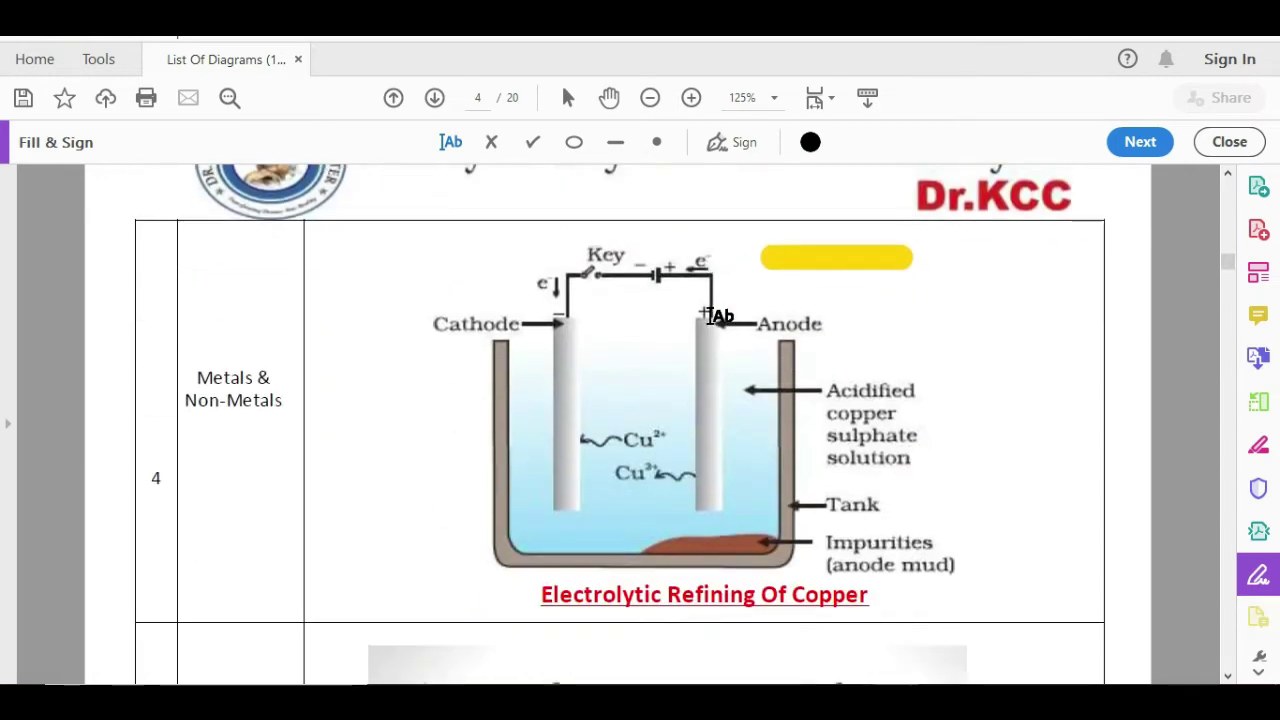
click(513, 229)
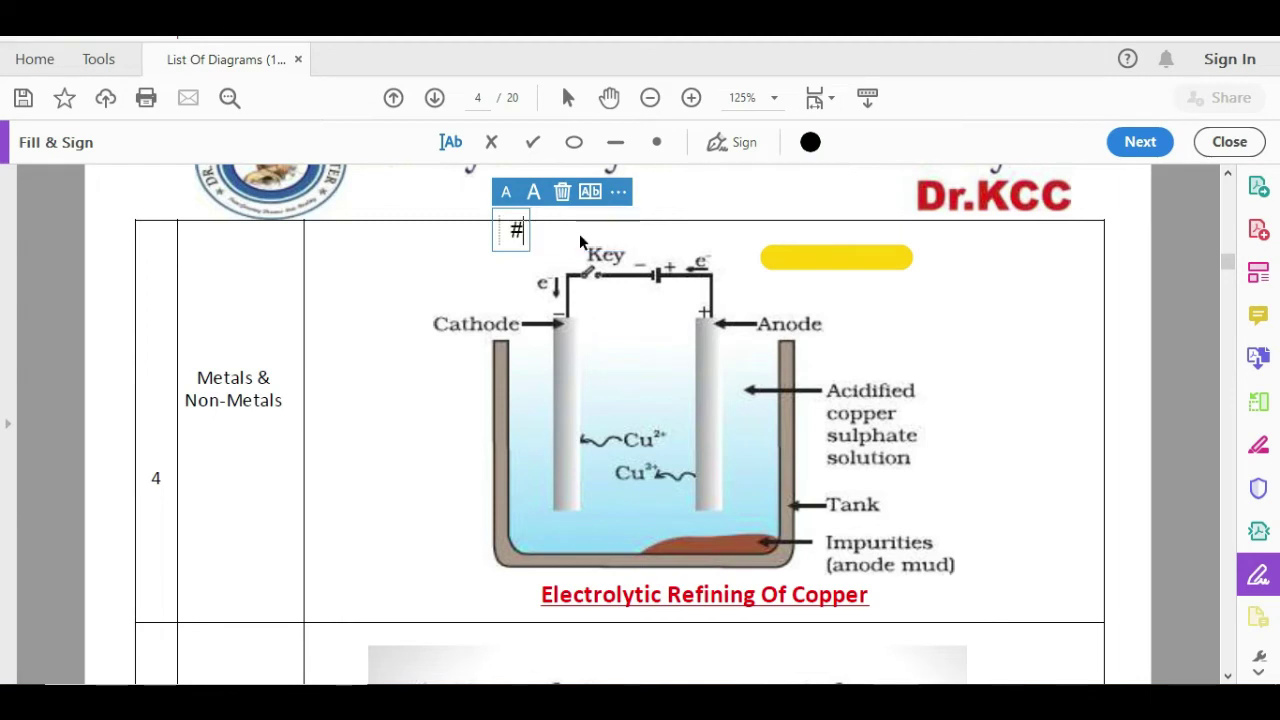
text(3 Marks)
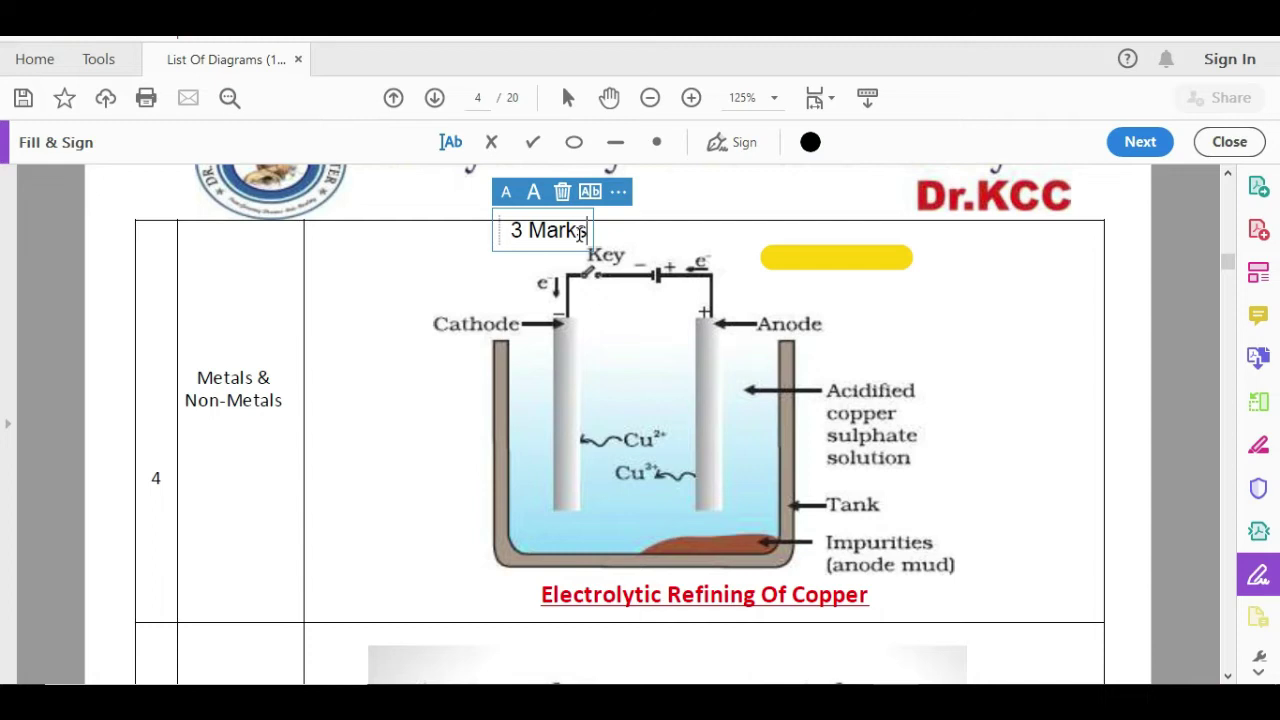
click(758, 322)
Try text boxes over the Anode and Cathode labels, leaving both empty and discarded
click(762, 324)
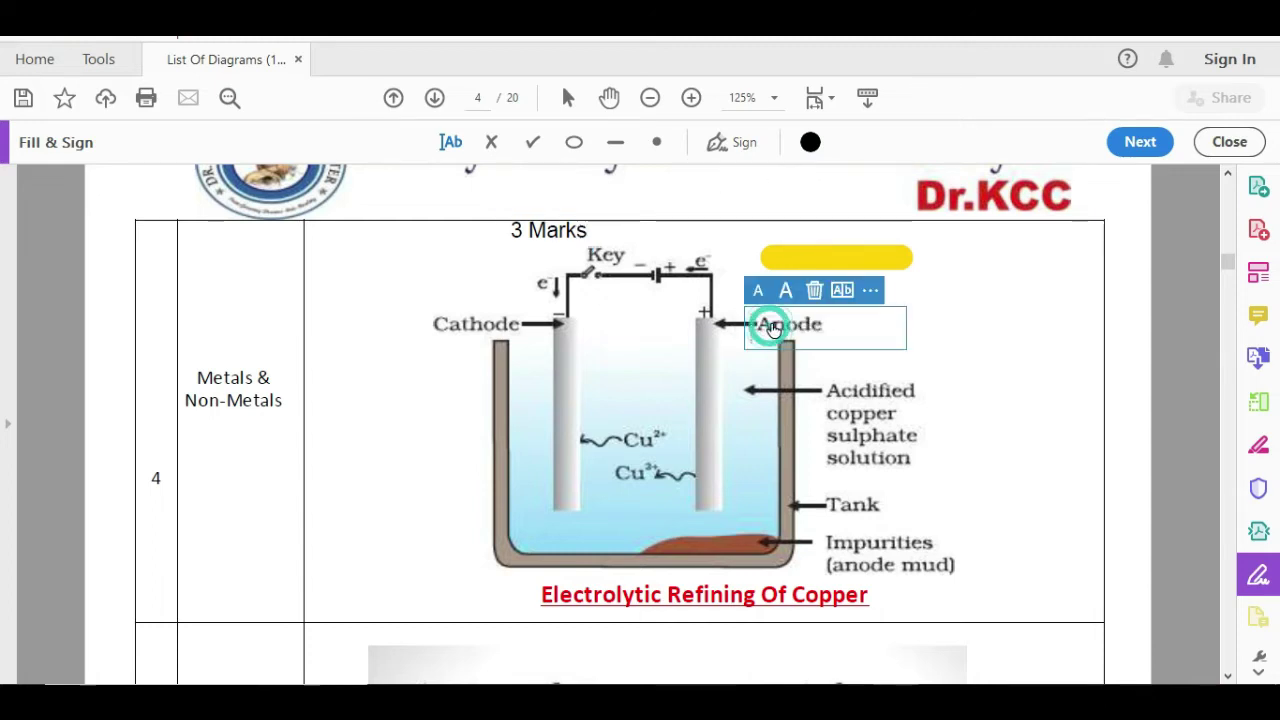
click(458, 324)
click(458, 324)
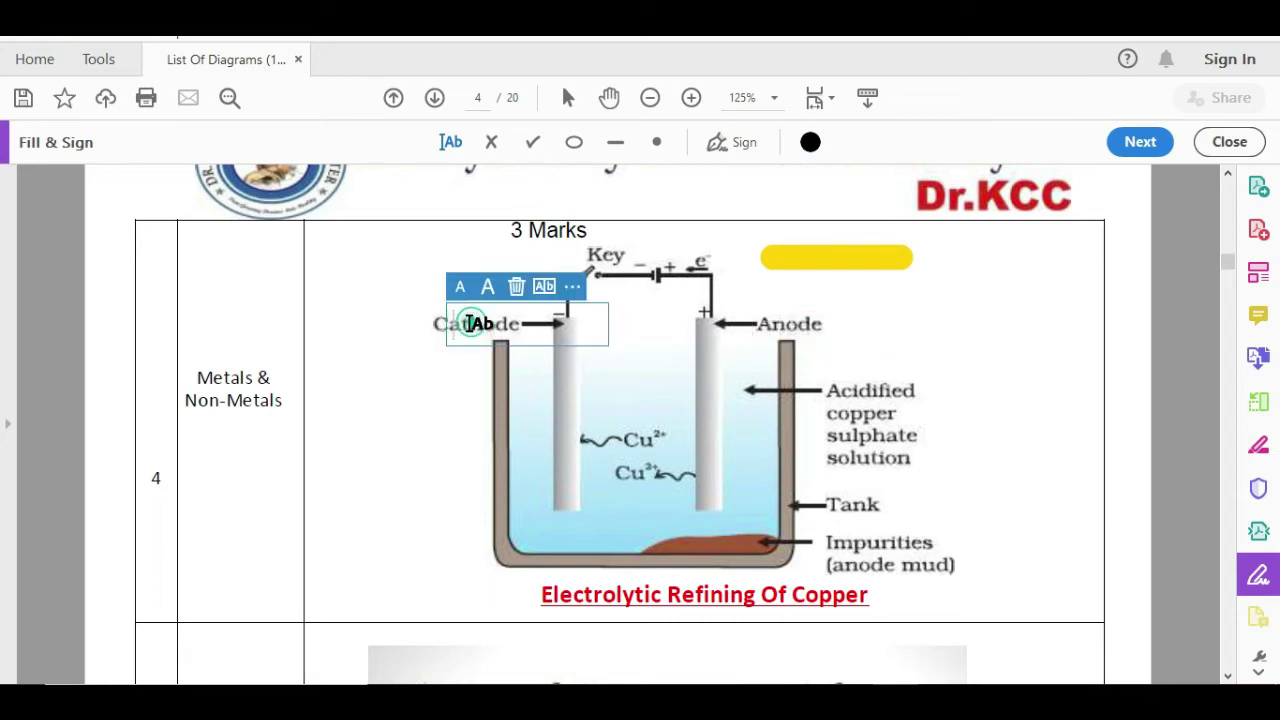
click(430, 367)
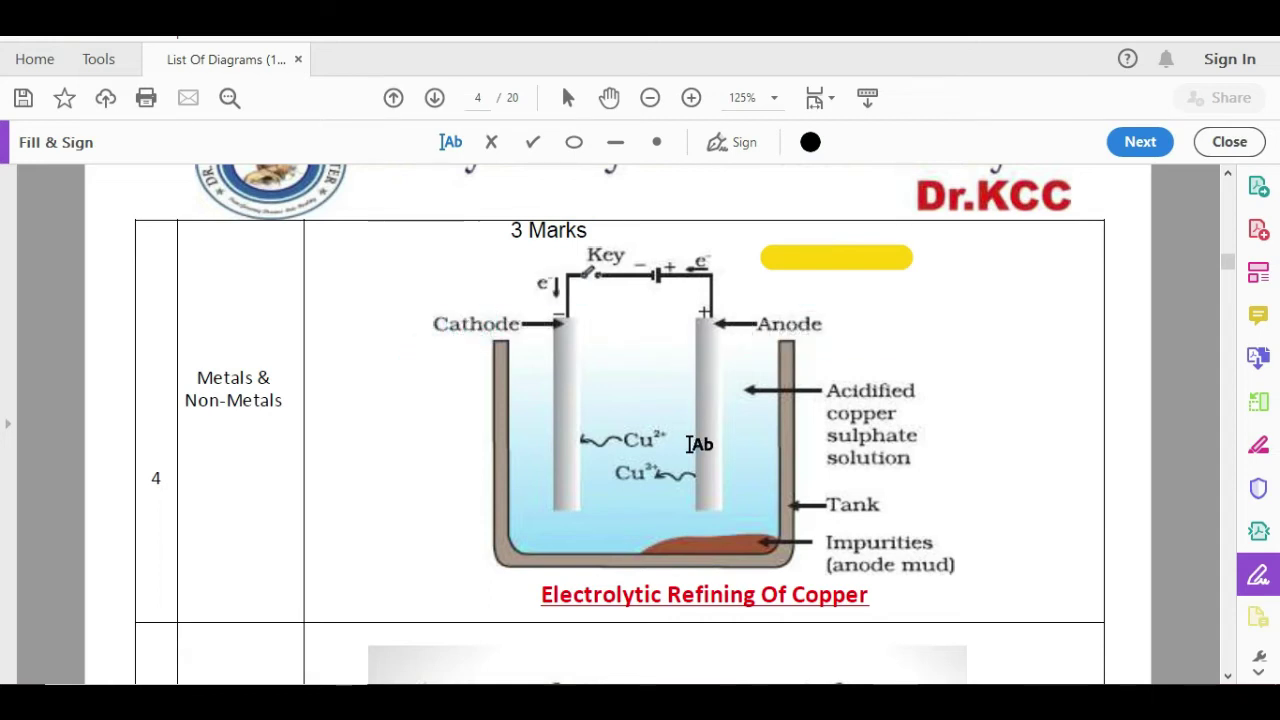
Scroll from page 7 past the kidney, reflex arc and Ohm's law diagrams to row 20 on page 10
scroll(698, 444, down, 1)
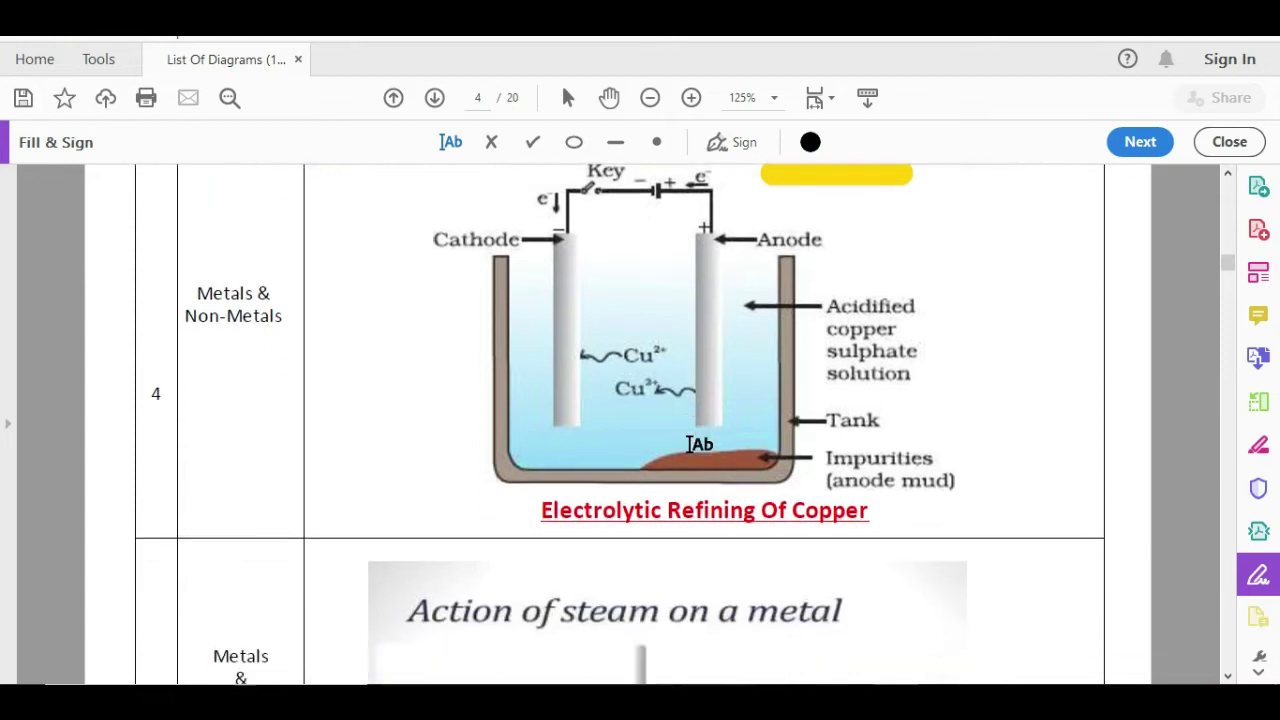
scroll(698, 444, down, 10)
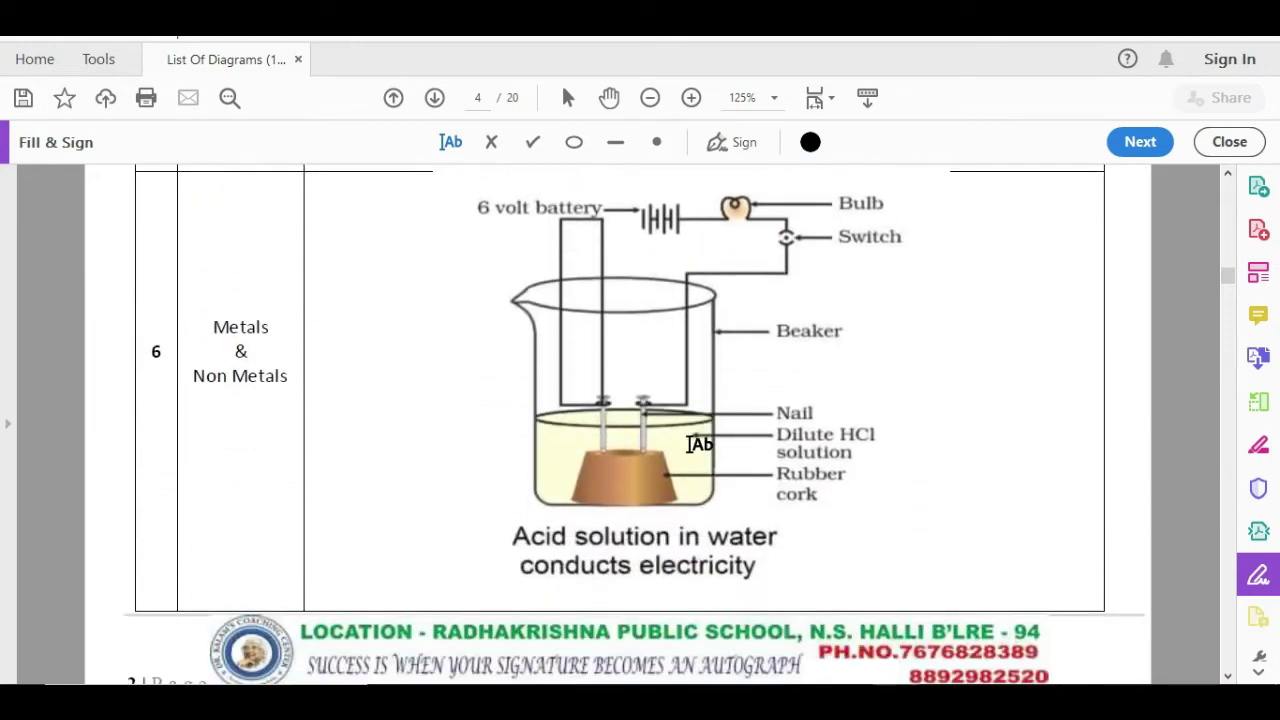
scroll(698, 444, down, 10)
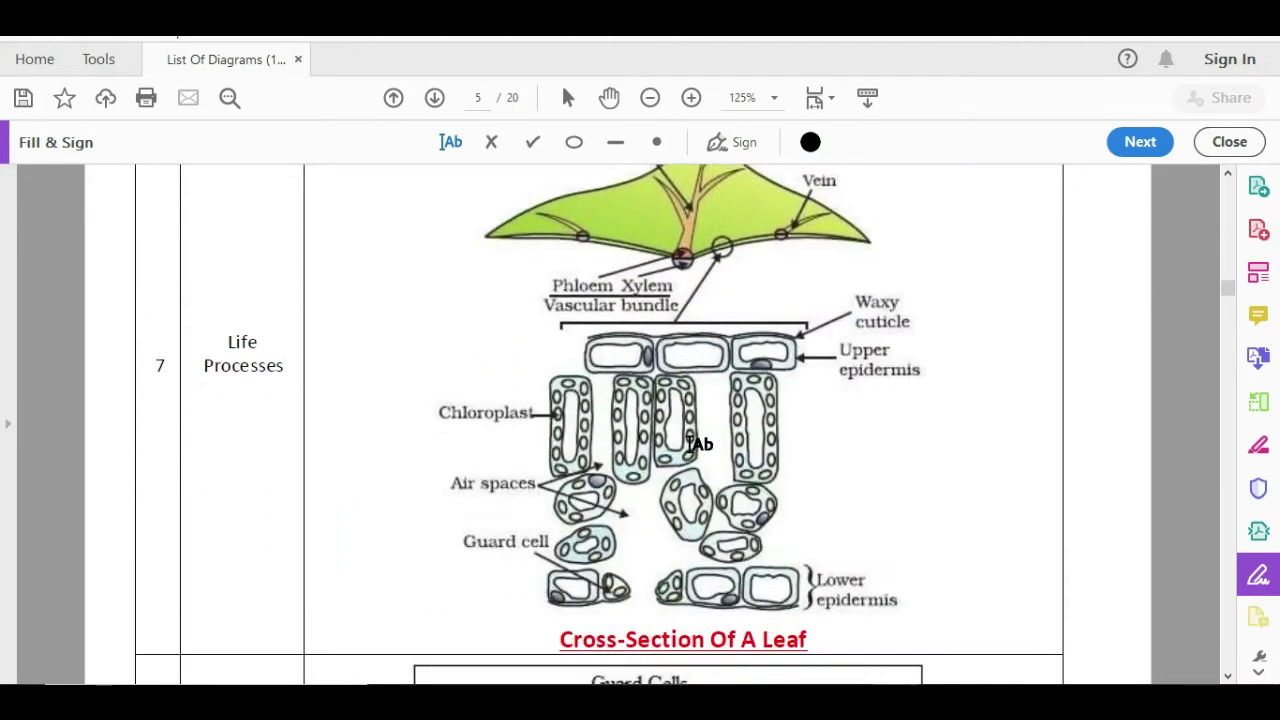
scroll(698, 444, down, 10)
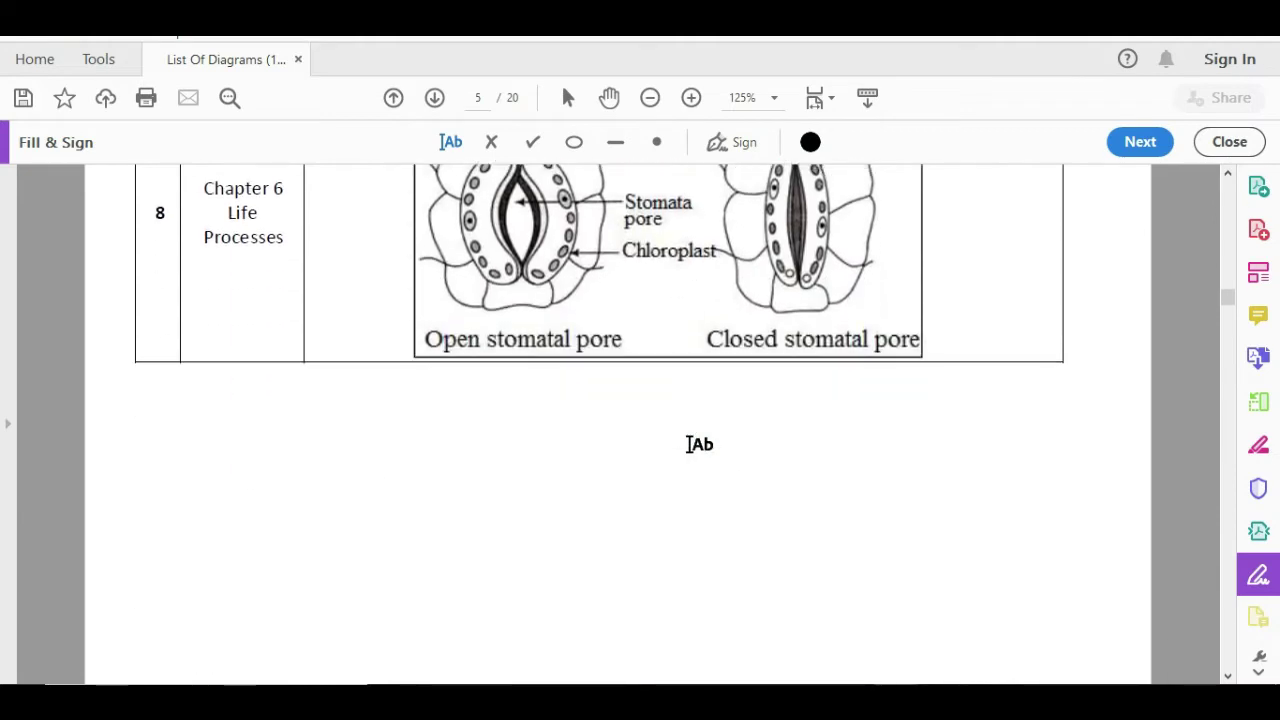
scroll(698, 444, down, 10)
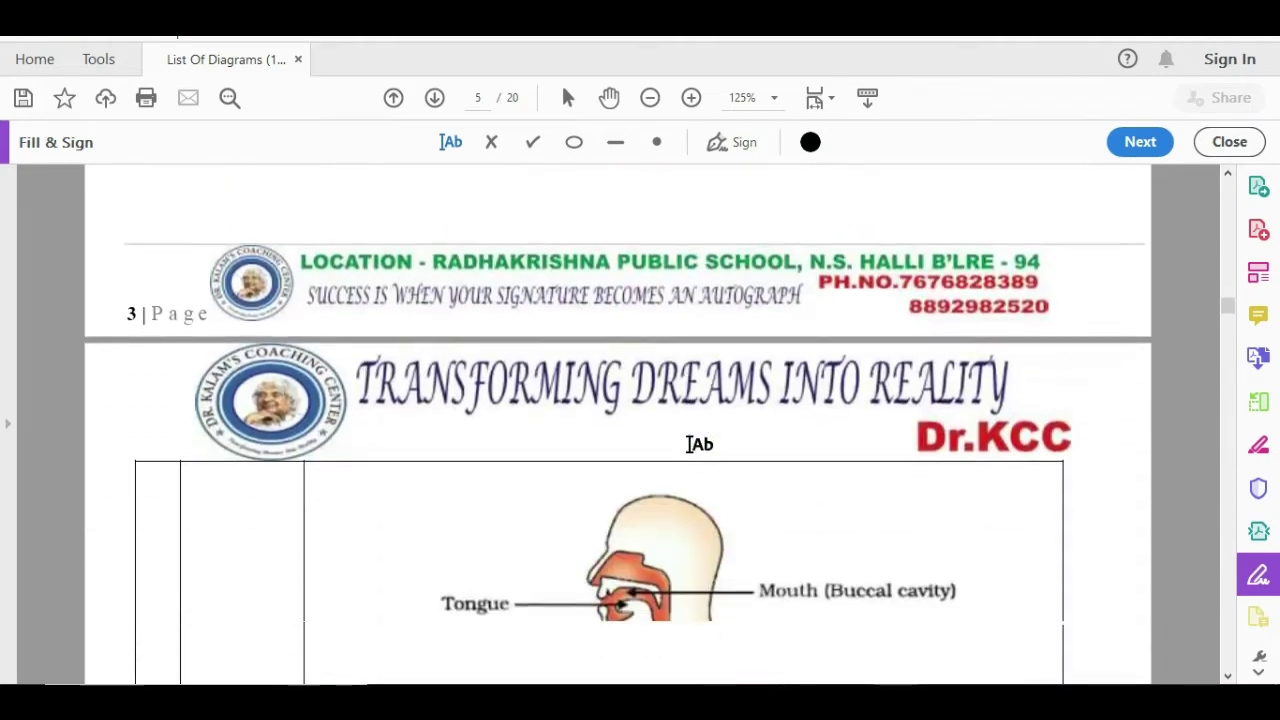
scroll(698, 444, down, 10)
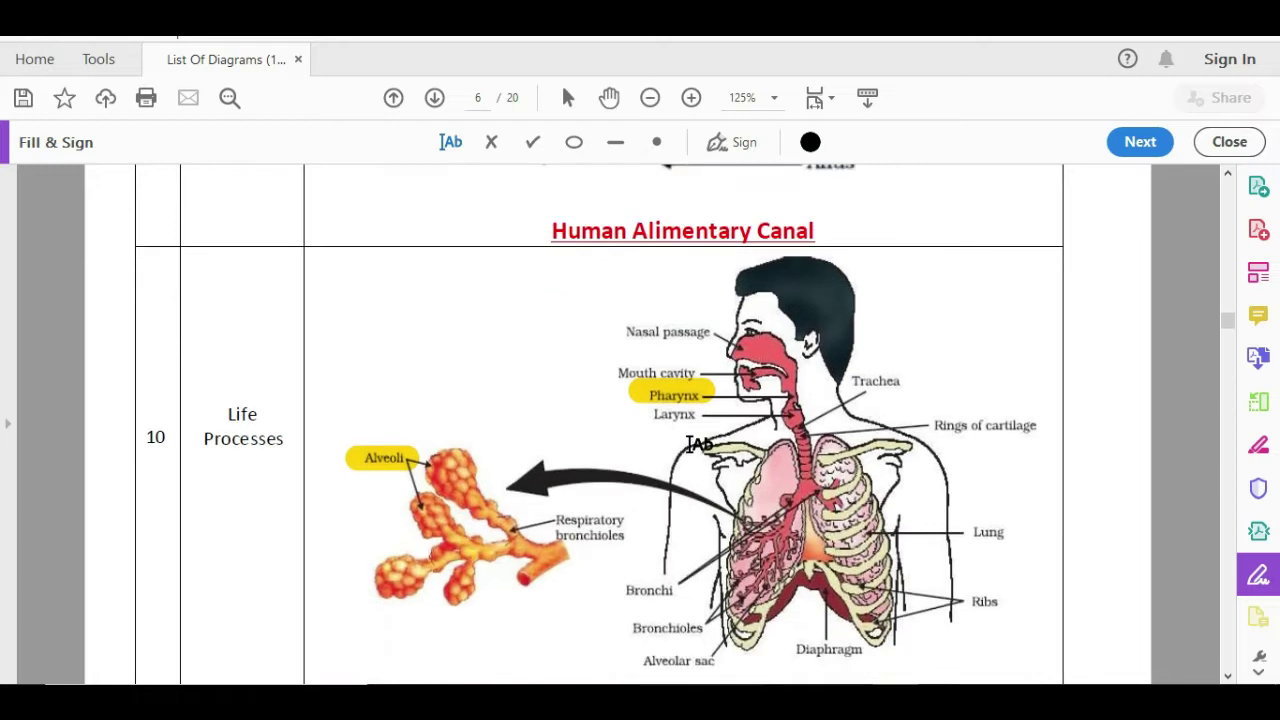
scroll(698, 444, down, 5)
scroll(698, 444, down, 5)
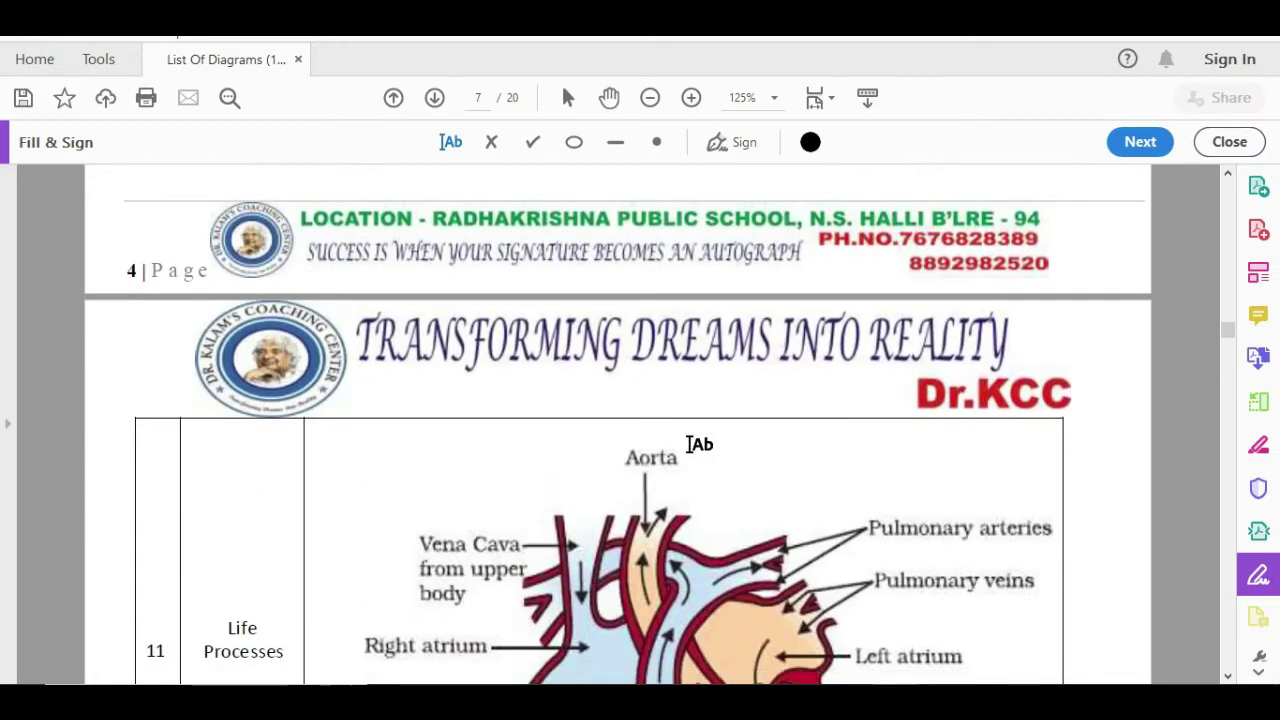
scroll(698, 444, down, 5)
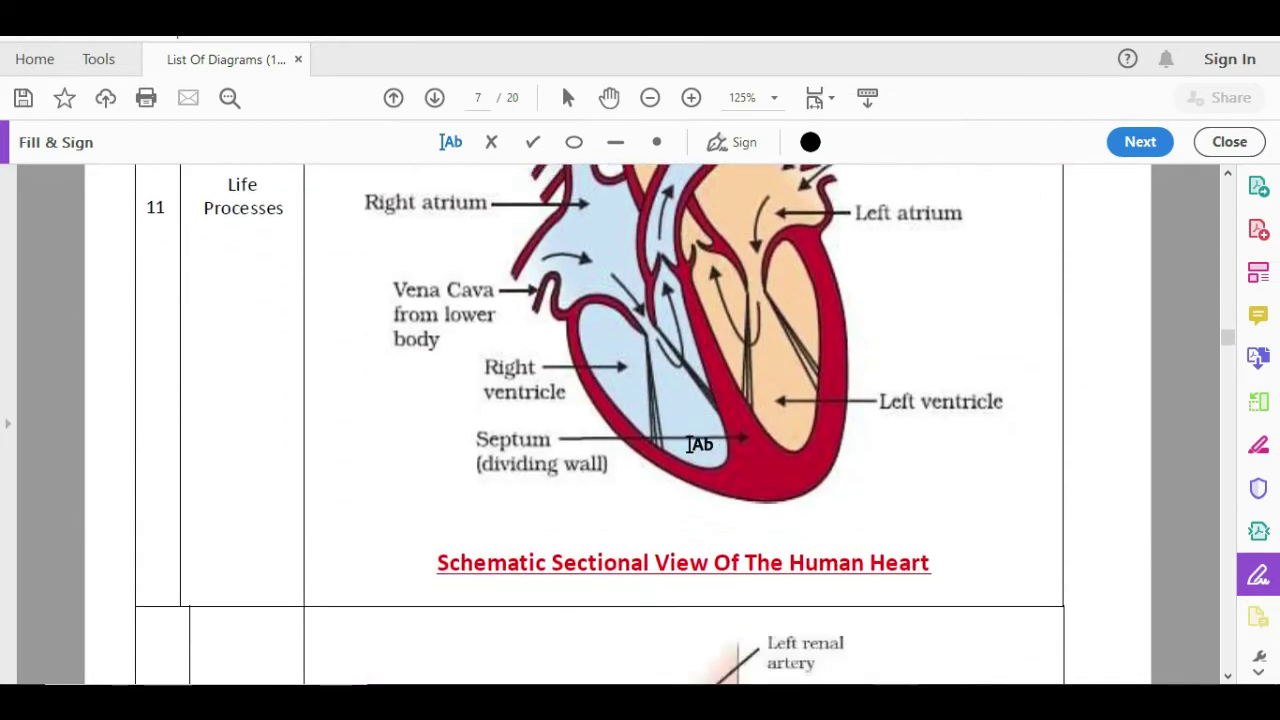
scroll(698, 444, down, 5)
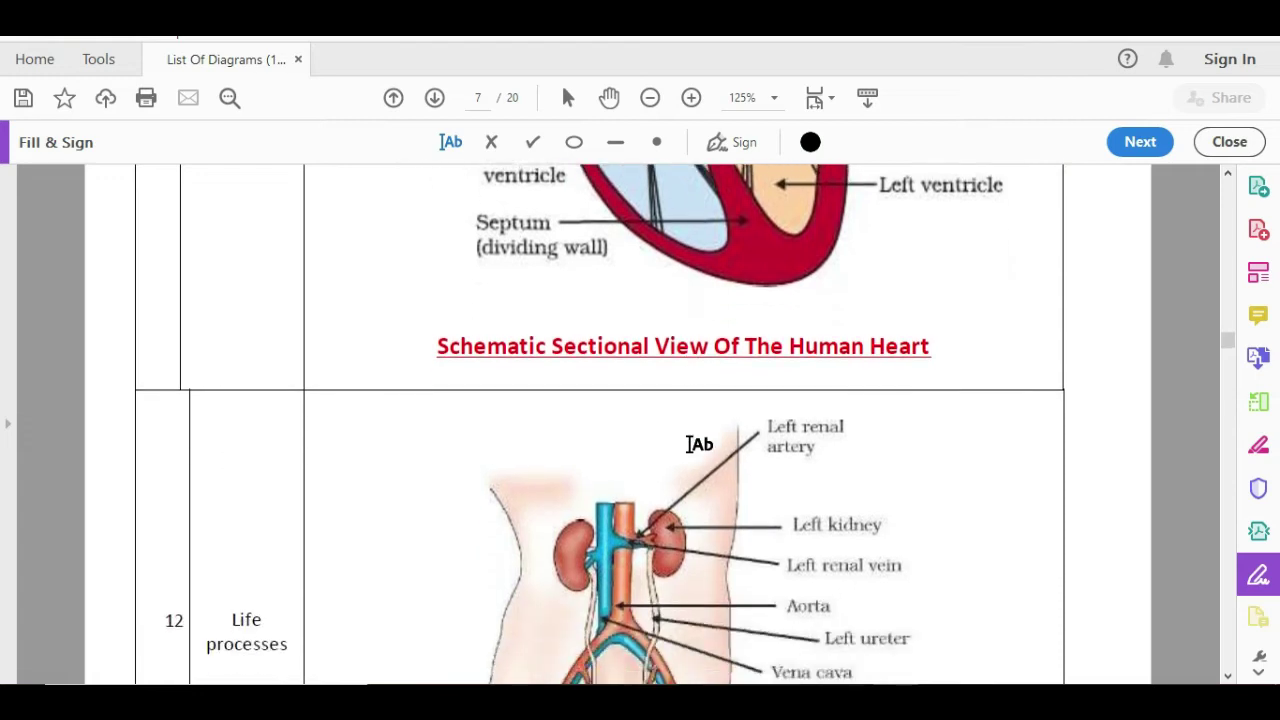
scroll(698, 444, down, 15)
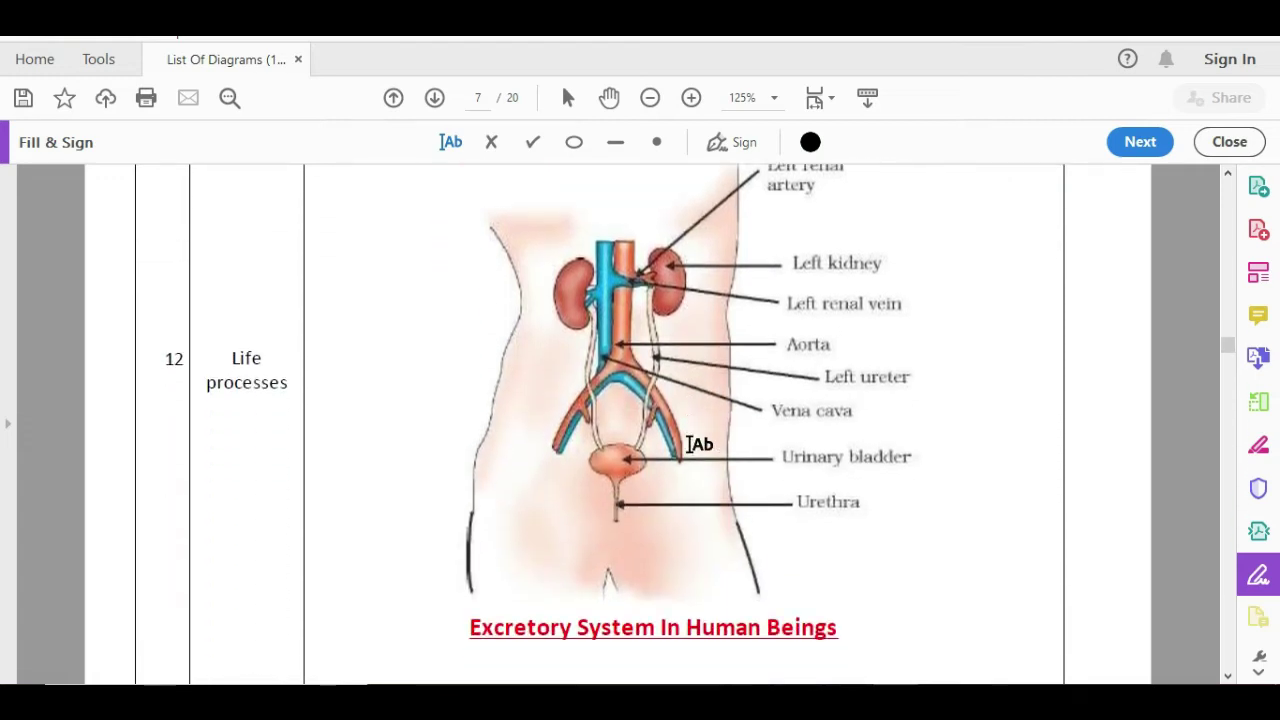
scroll(698, 444, down, 10)
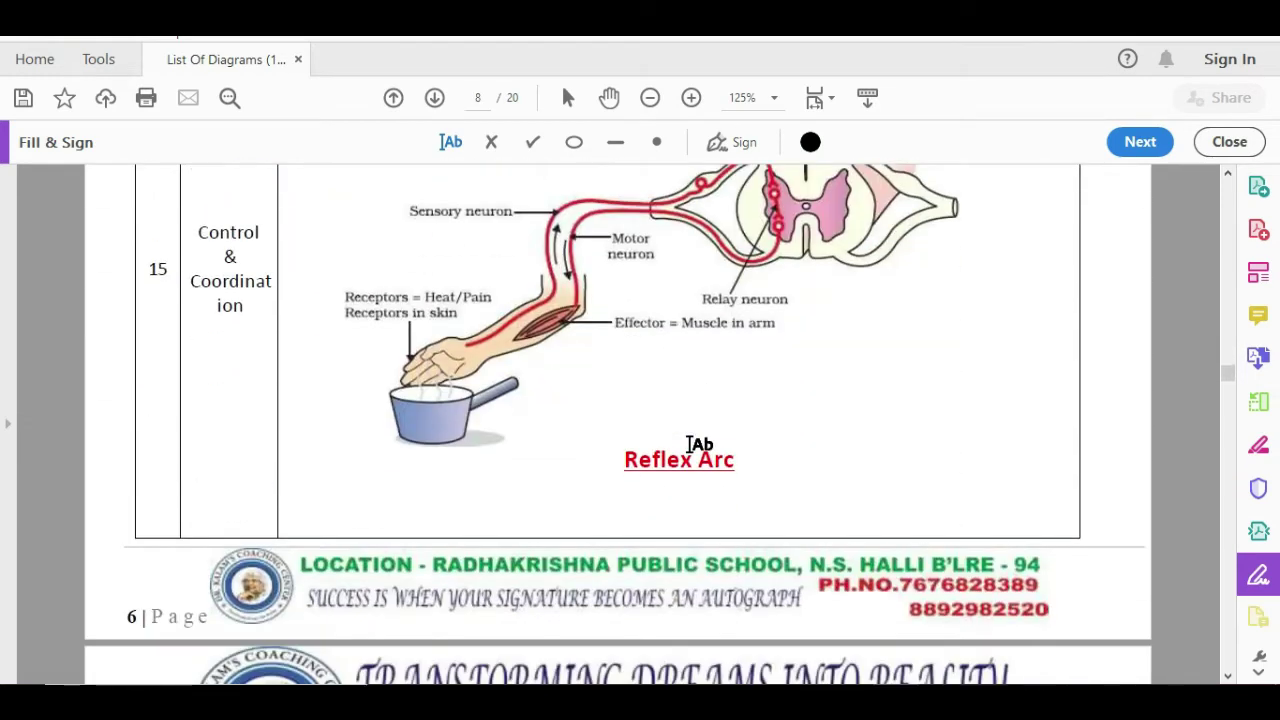
scroll(698, 444, down, 15)
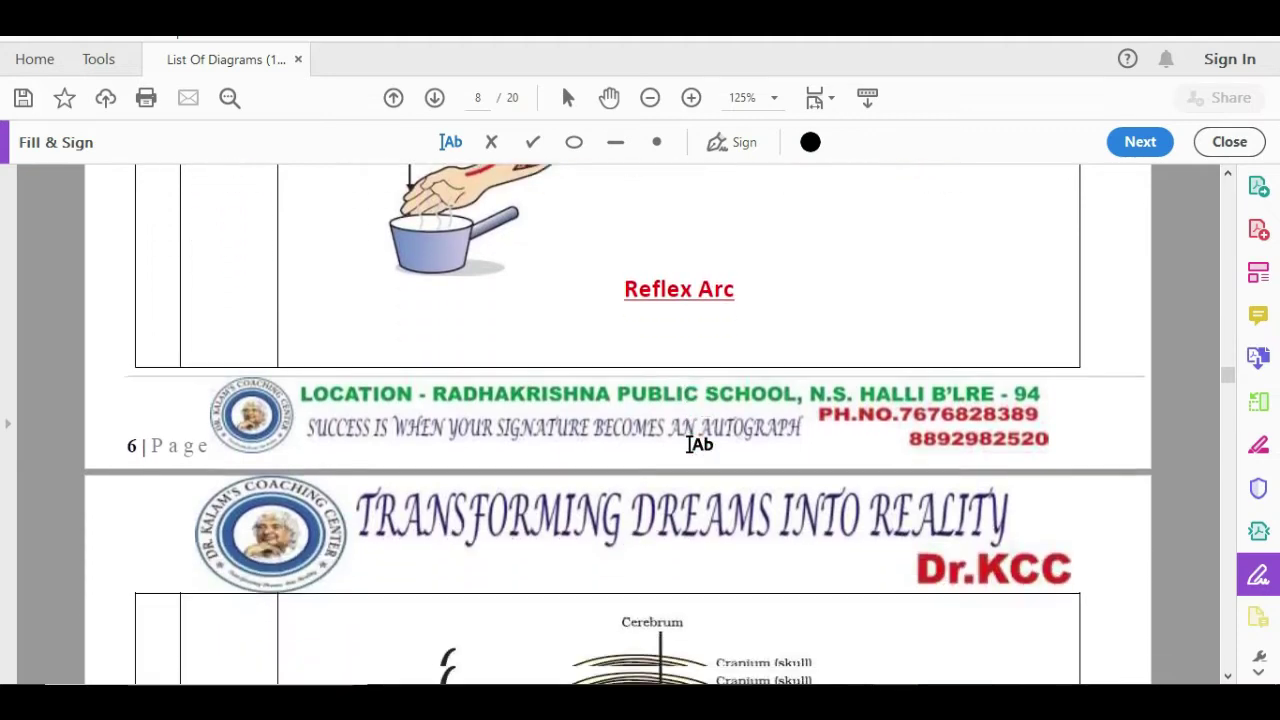
scroll(698, 444, down, 12)
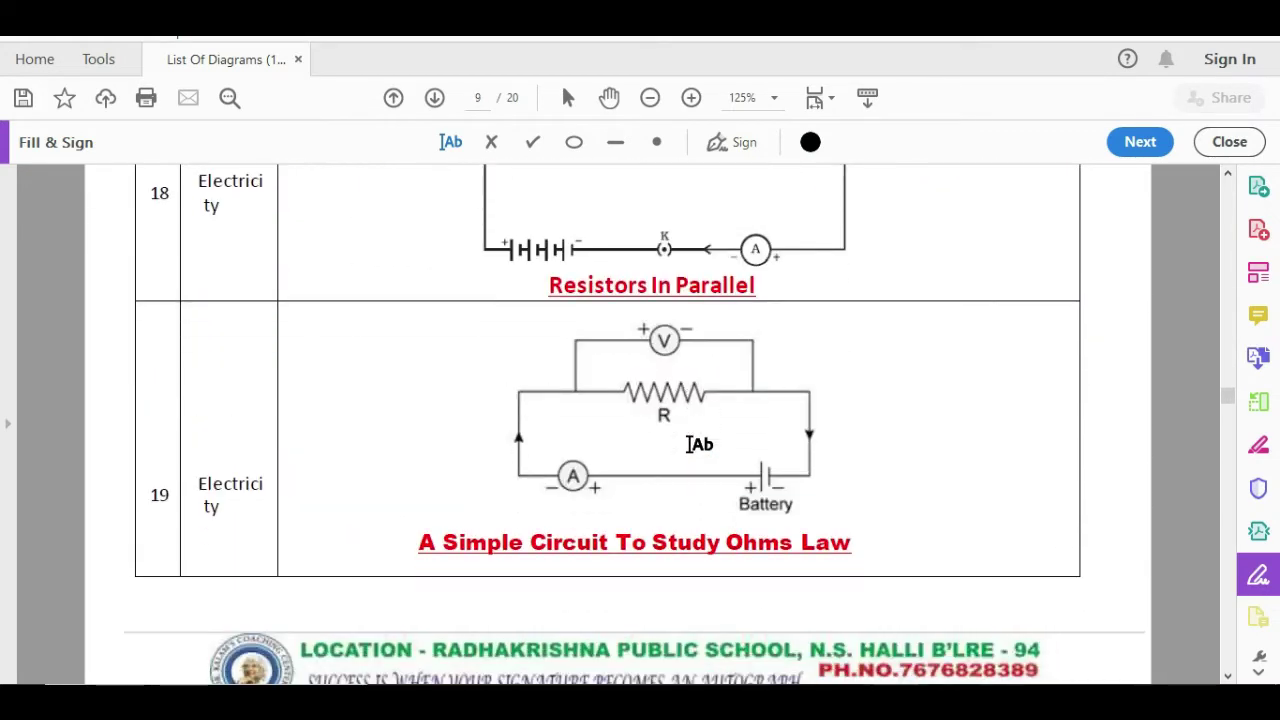
scroll(698, 444, down, 2)
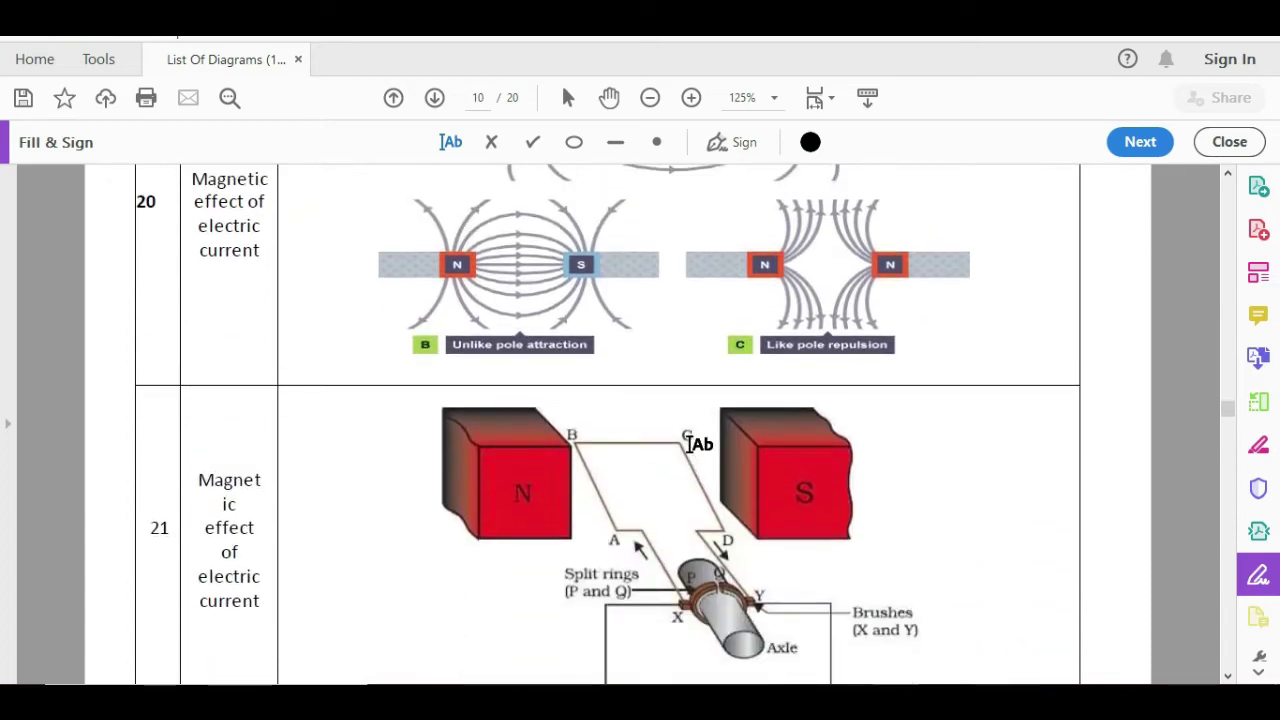
scroll(697, 440, up, 2)
click(942, 230)
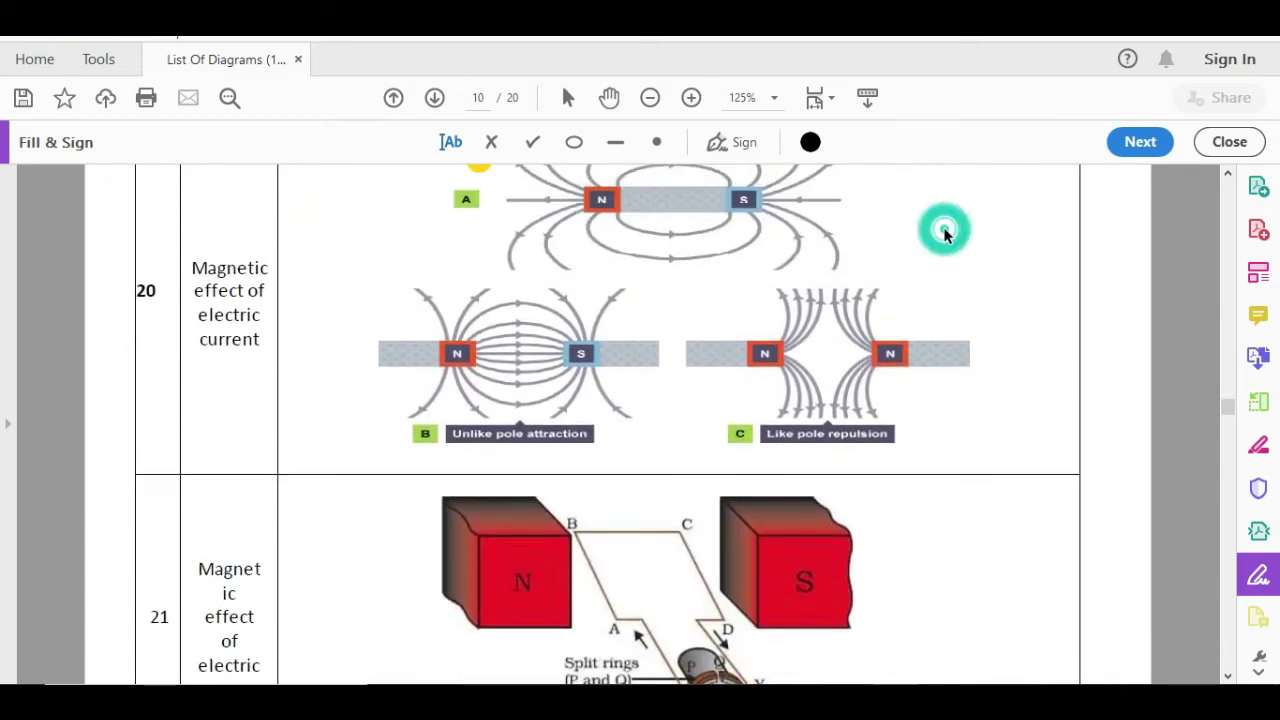
click(942, 245)
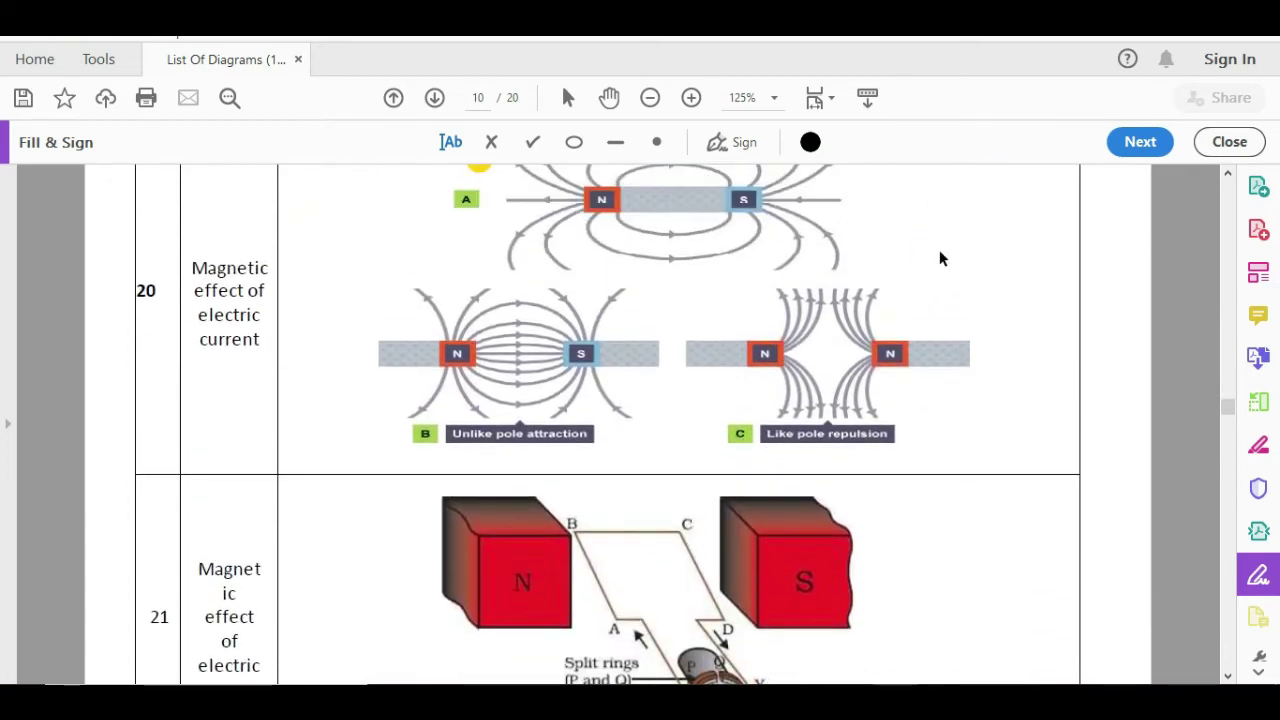
click(931, 266)
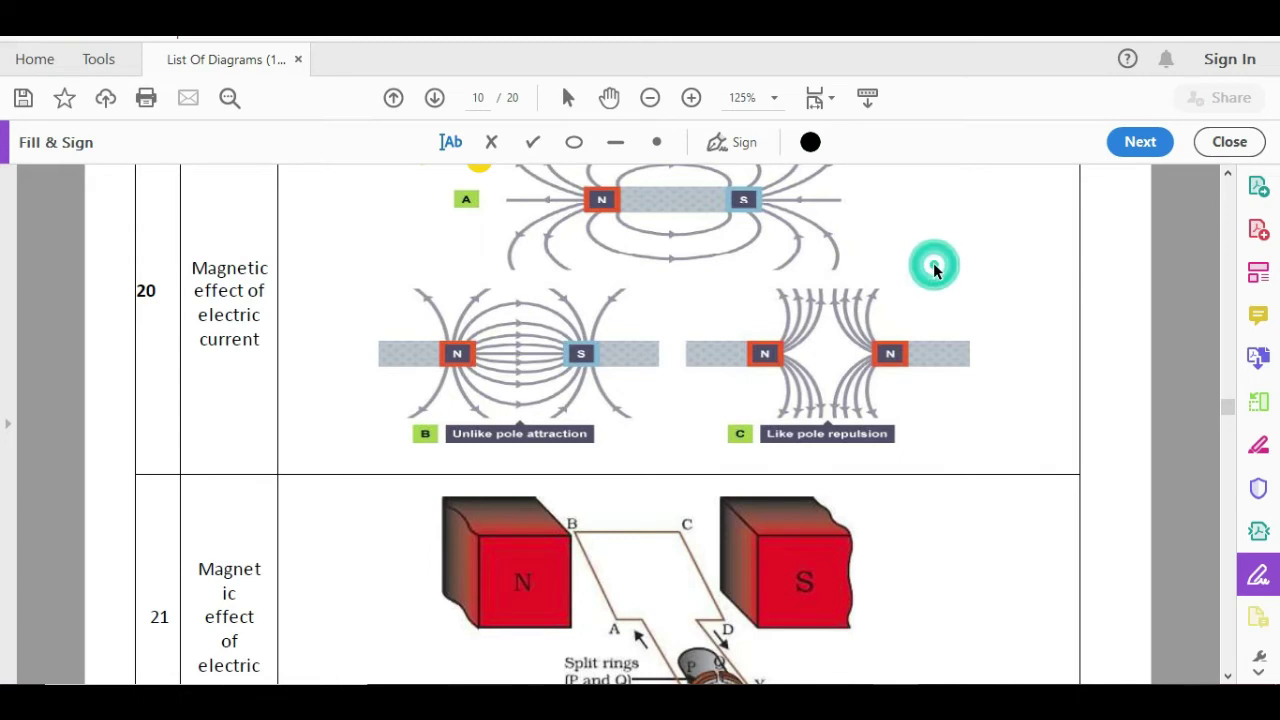
click(989, 262)
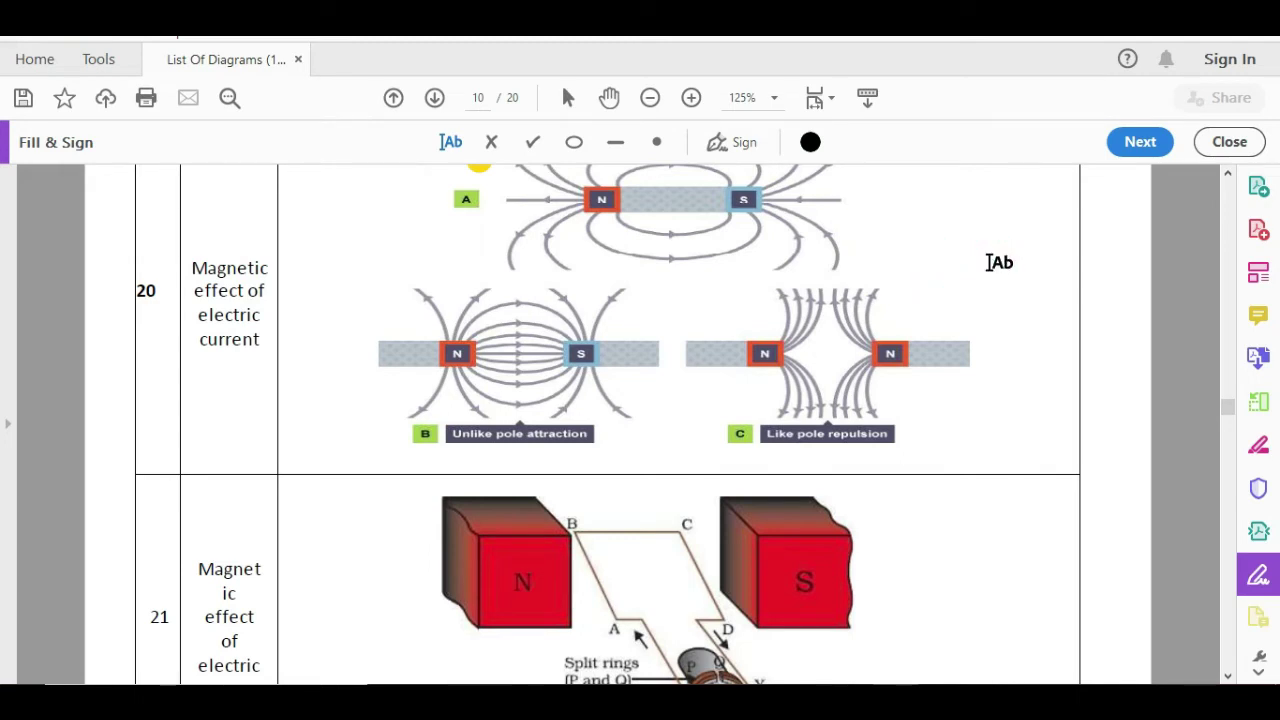
click(989, 262)
click(989, 262)
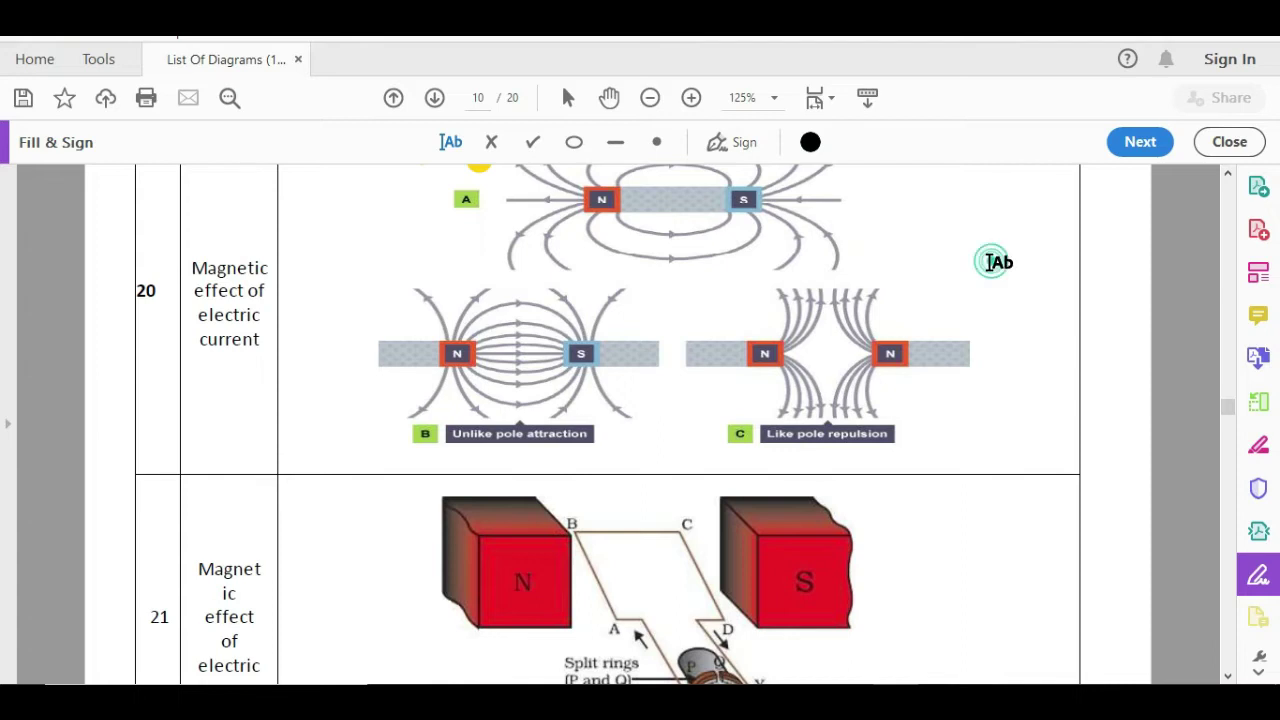
click(895, 254)
click(1012, 289)
click(1012, 289)
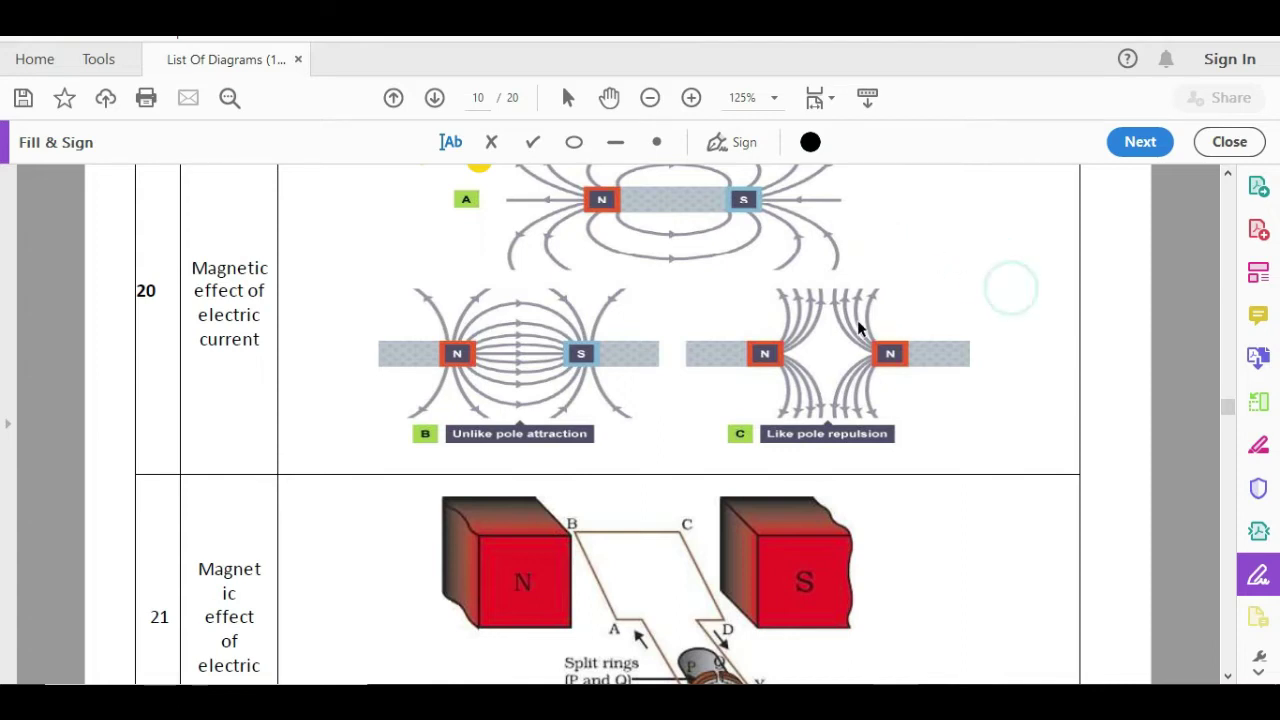
click(858, 322)
click(685, 237)
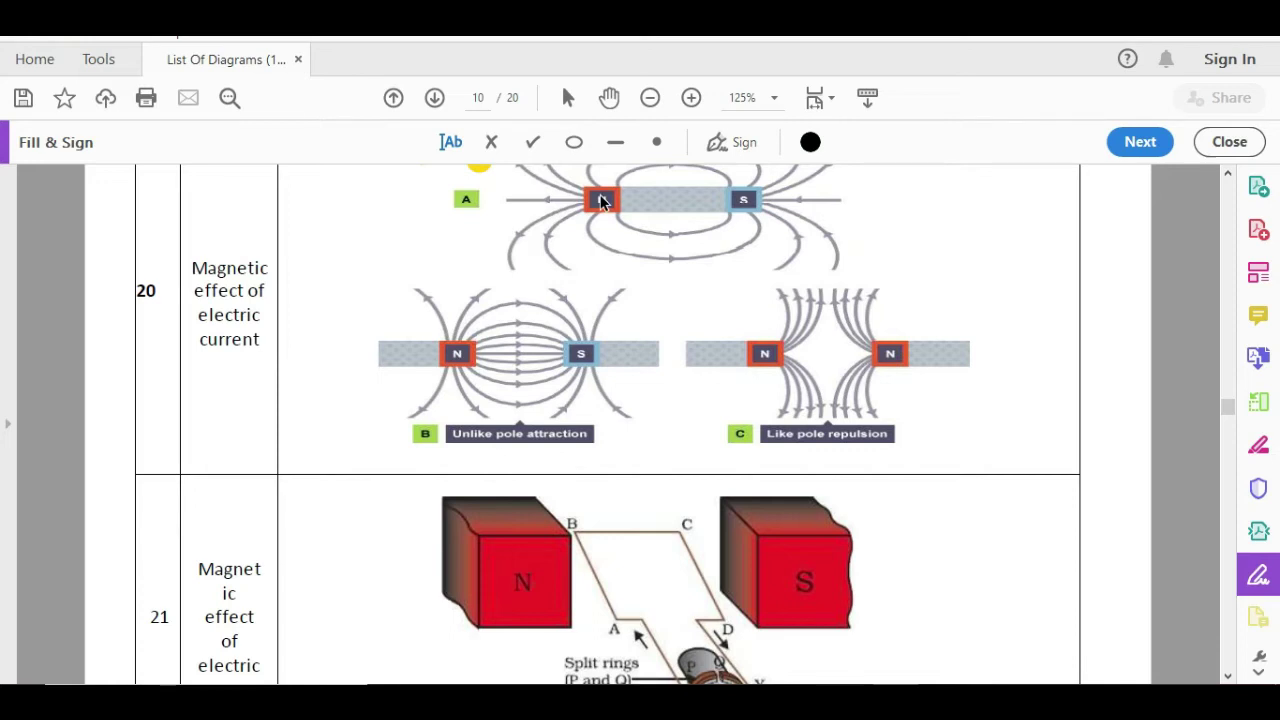
scroll(605, 200, up, 1)
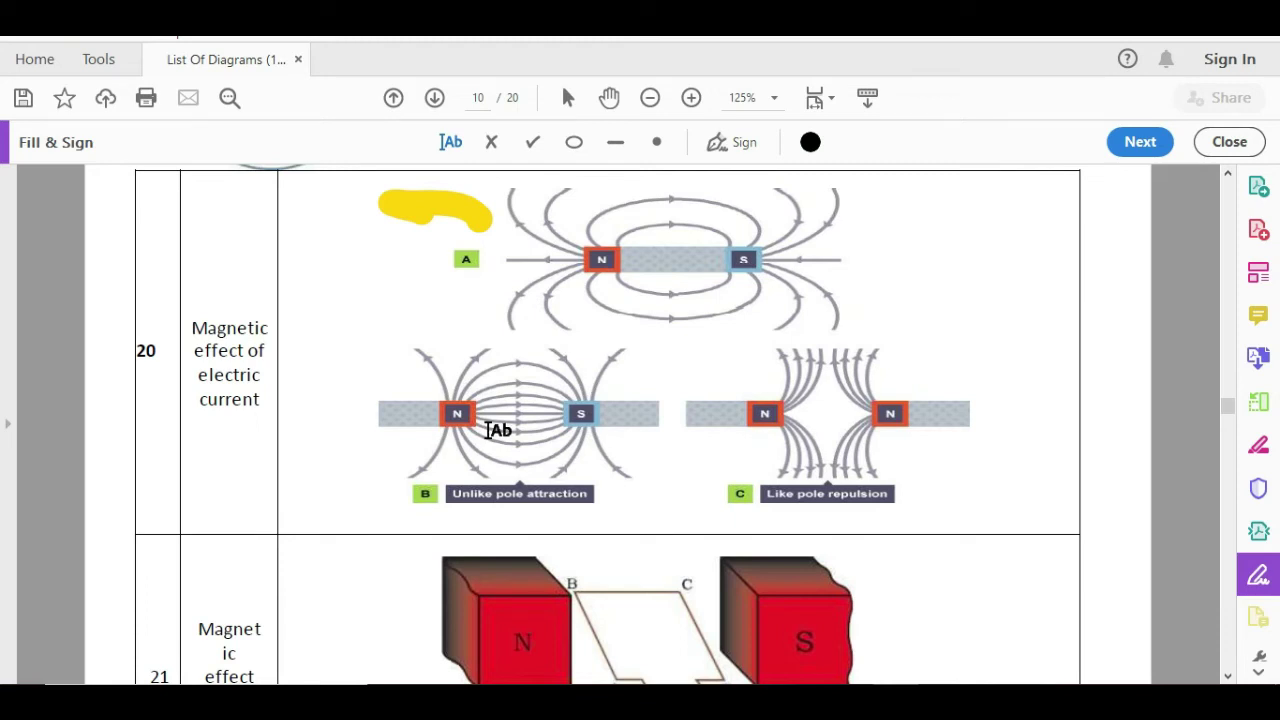
click(489, 428)
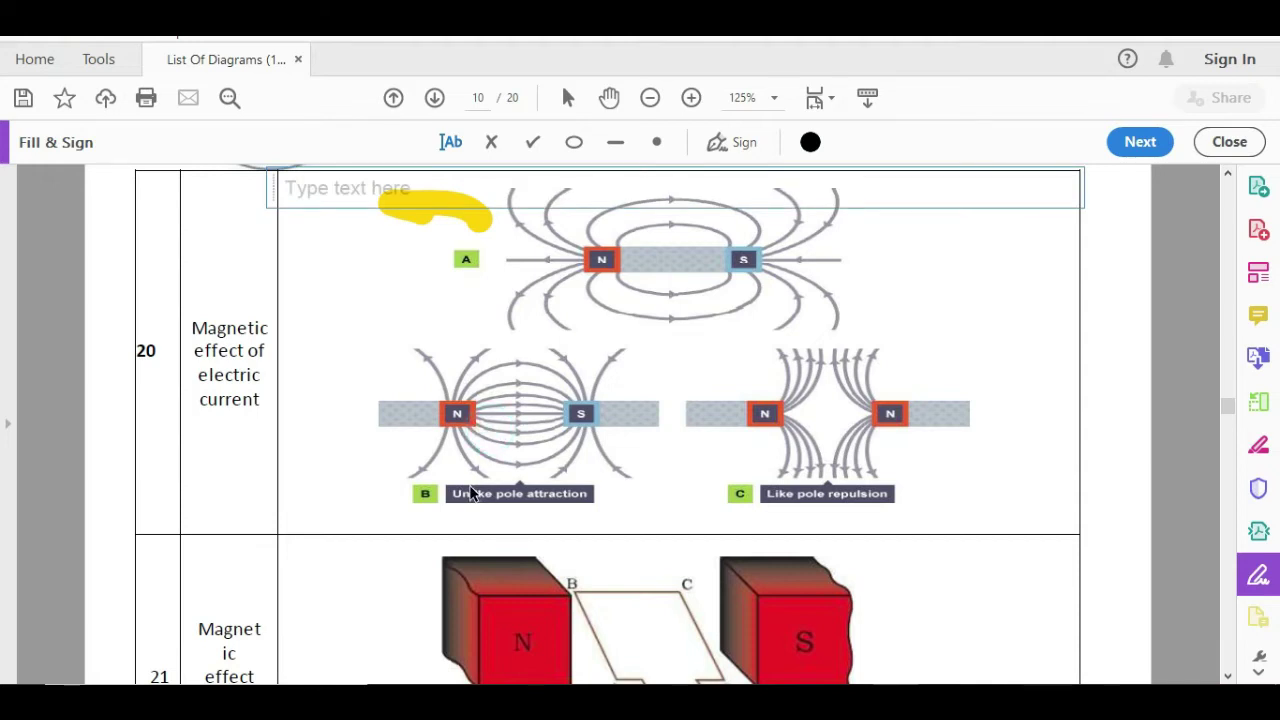
click(486, 415)
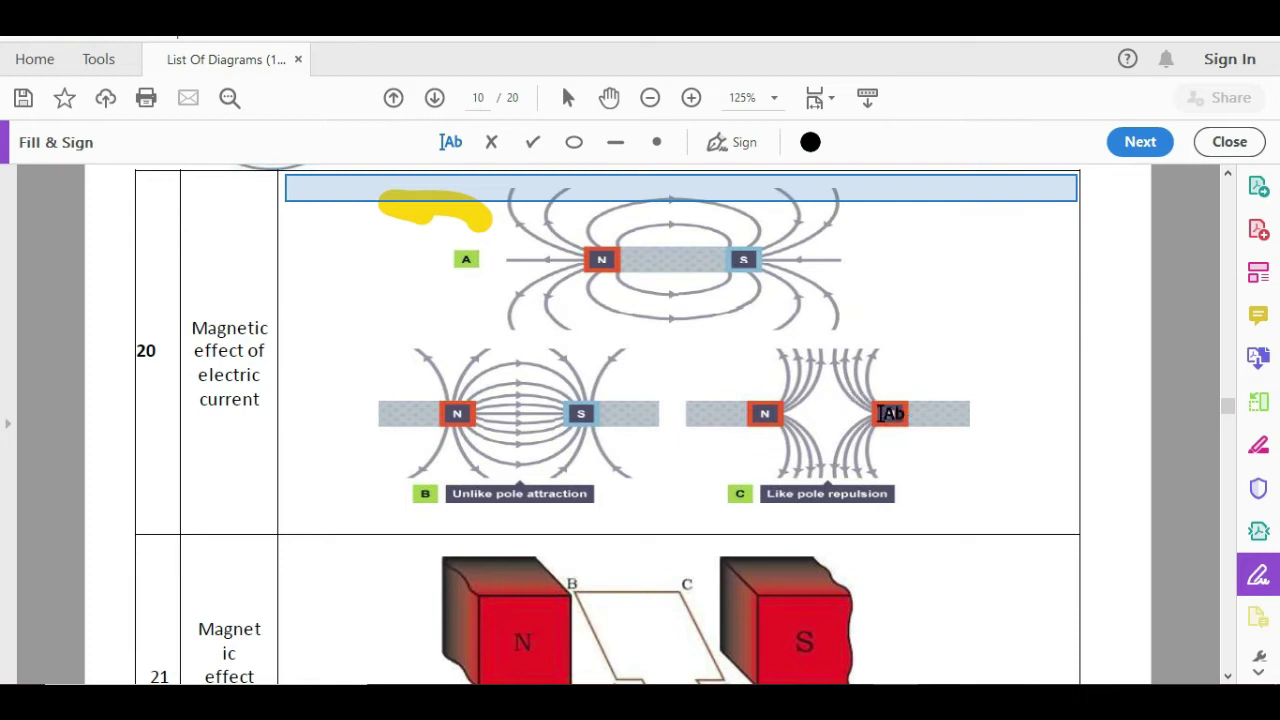
click(478, 454)
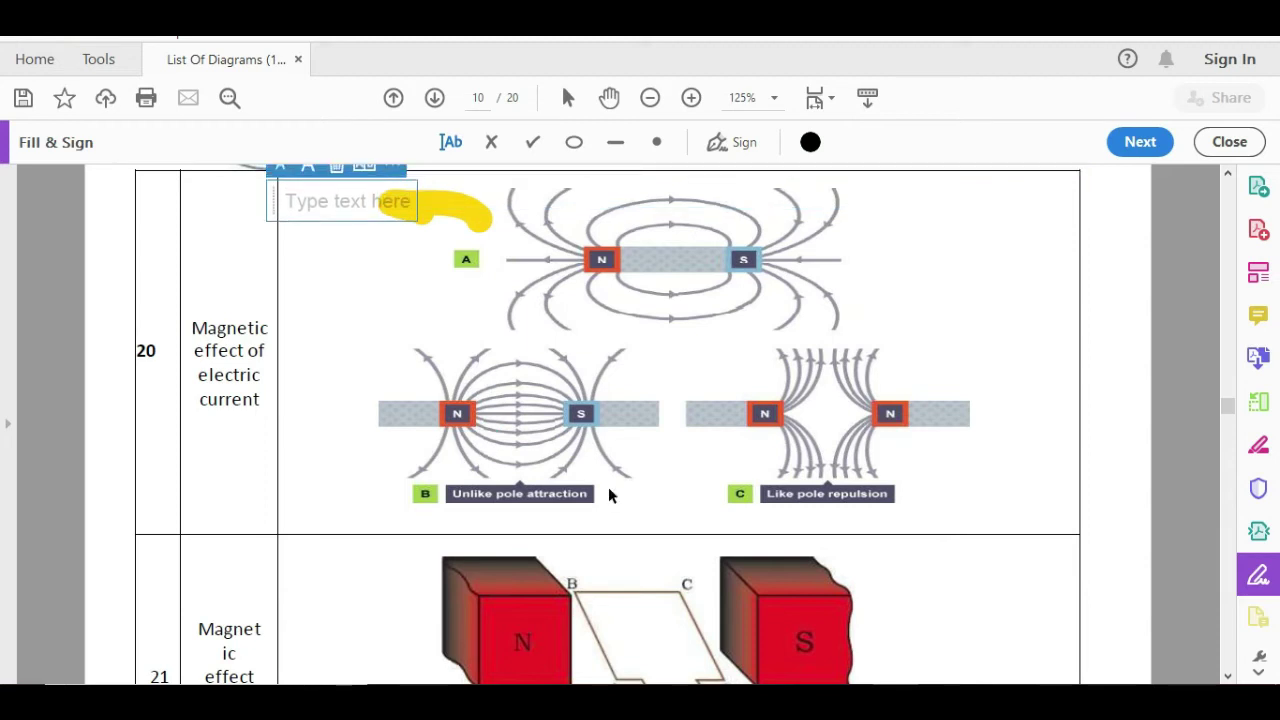
click(771, 491)
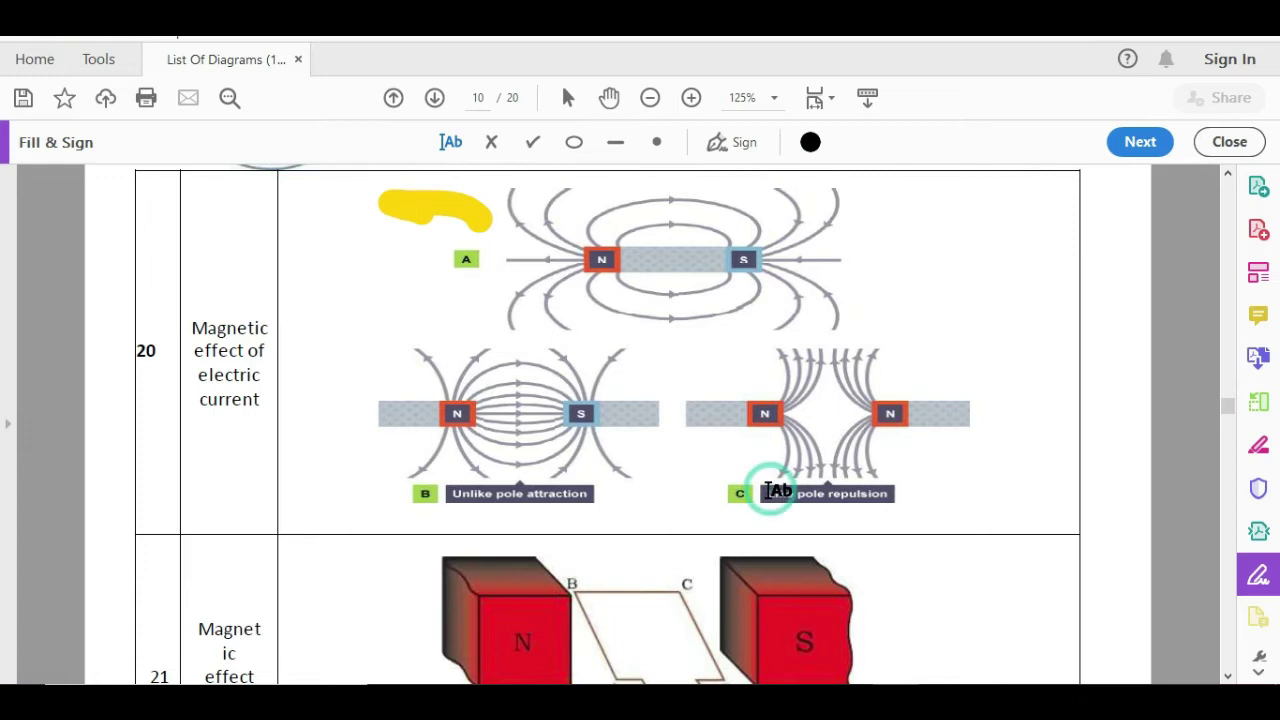
Scroll down to the reproductive system diagram, discarding an empty note tried below the Sepal label
scroll(771, 491, down, 10)
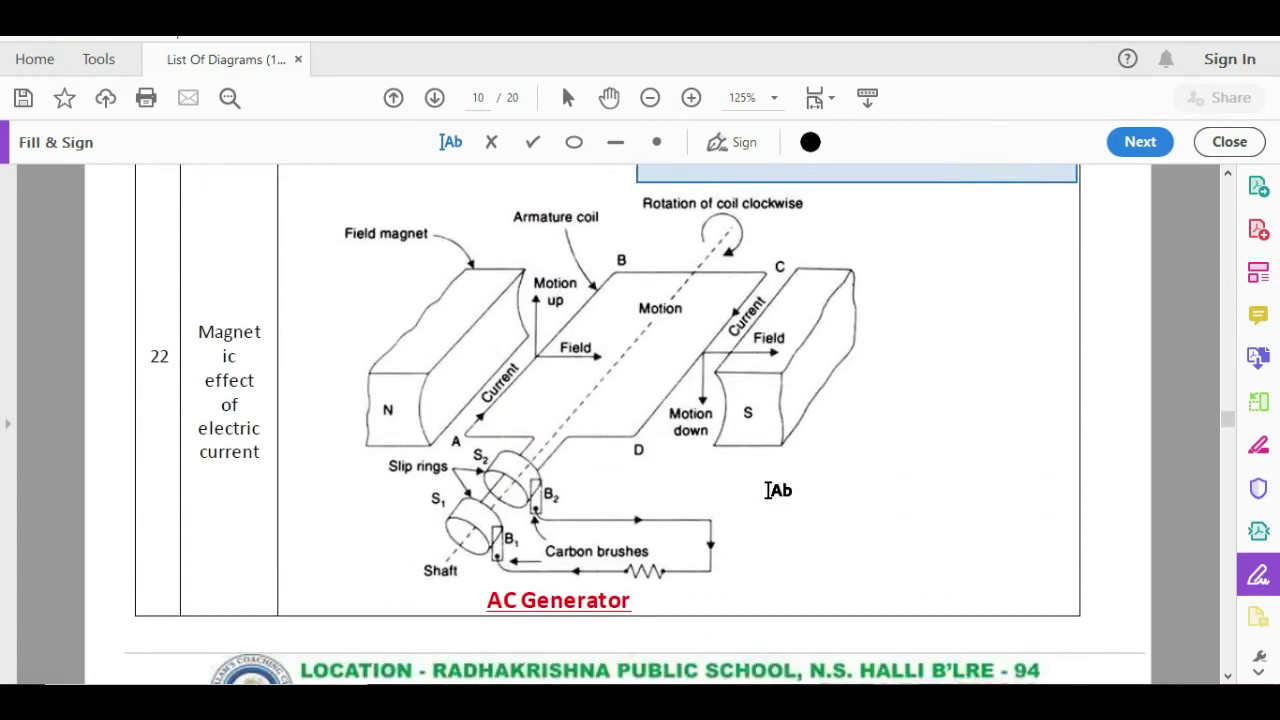
scroll(771, 491, down, 1)
scroll(771, 491, down, 10)
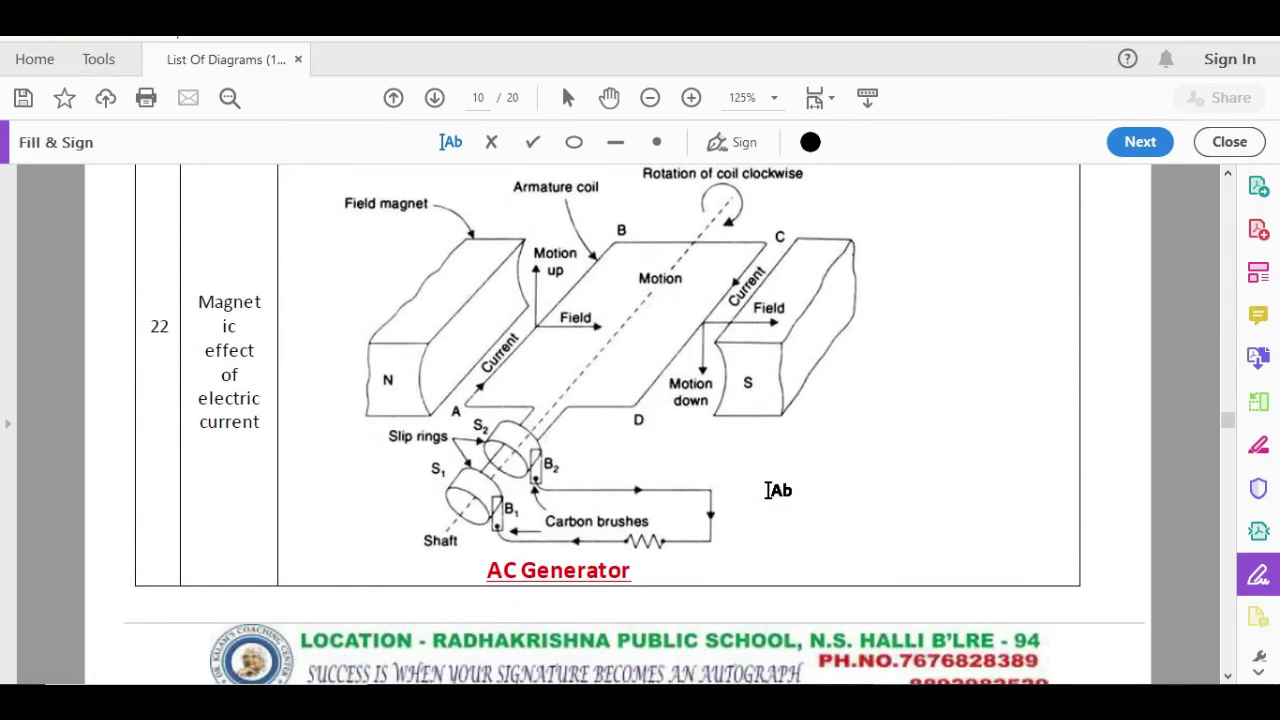
scroll(771, 491, down, 3)
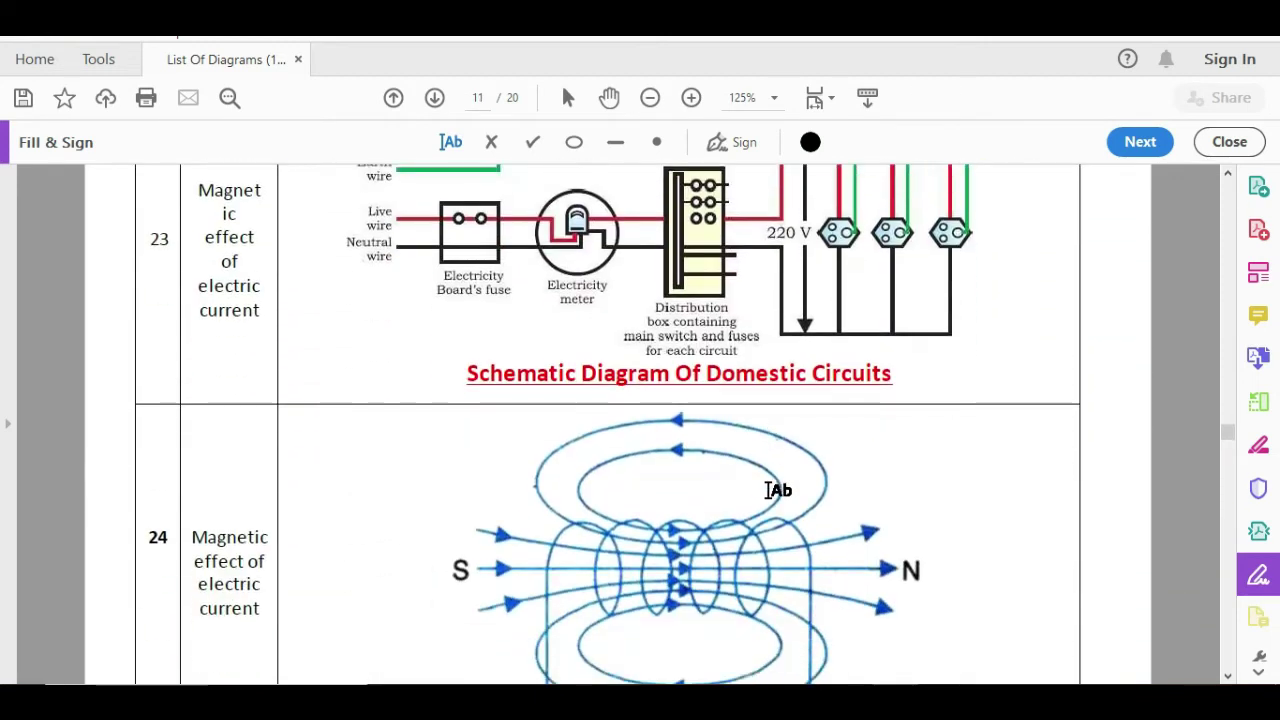
scroll(771, 491, down, 1)
scroll(771, 491, down, 10)
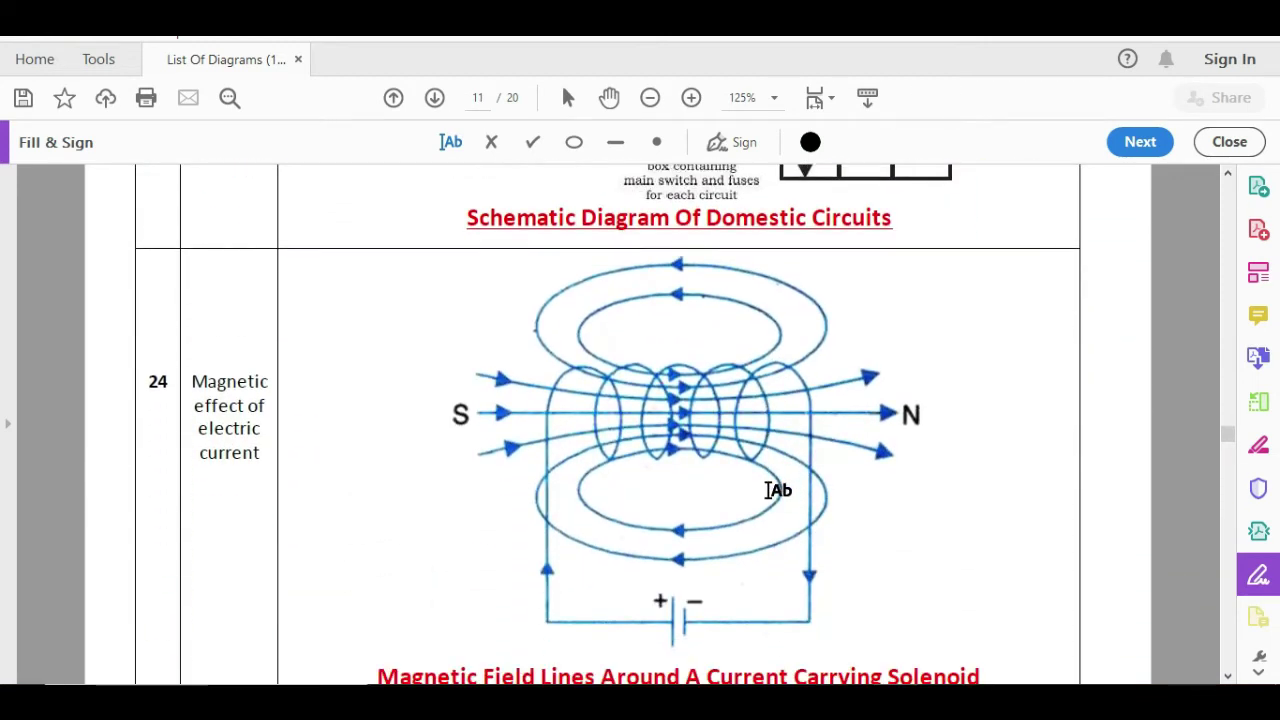
scroll(771, 491, down, 4)
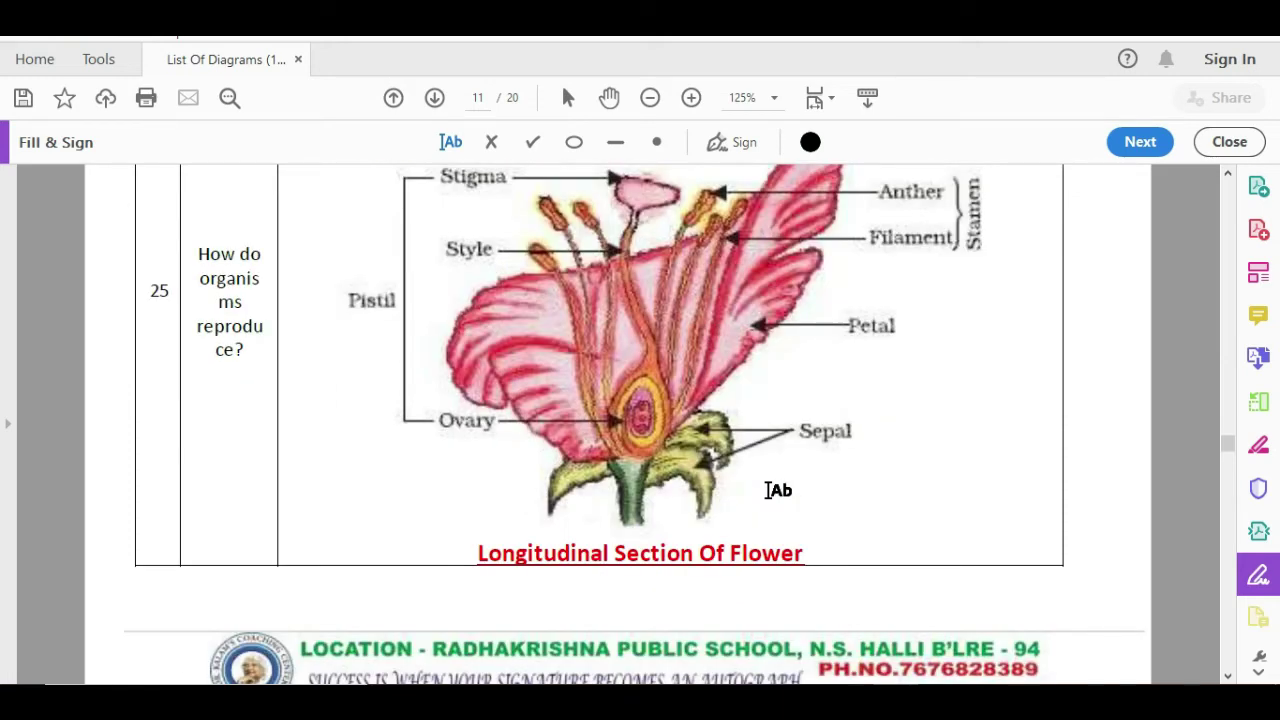
click(768, 489)
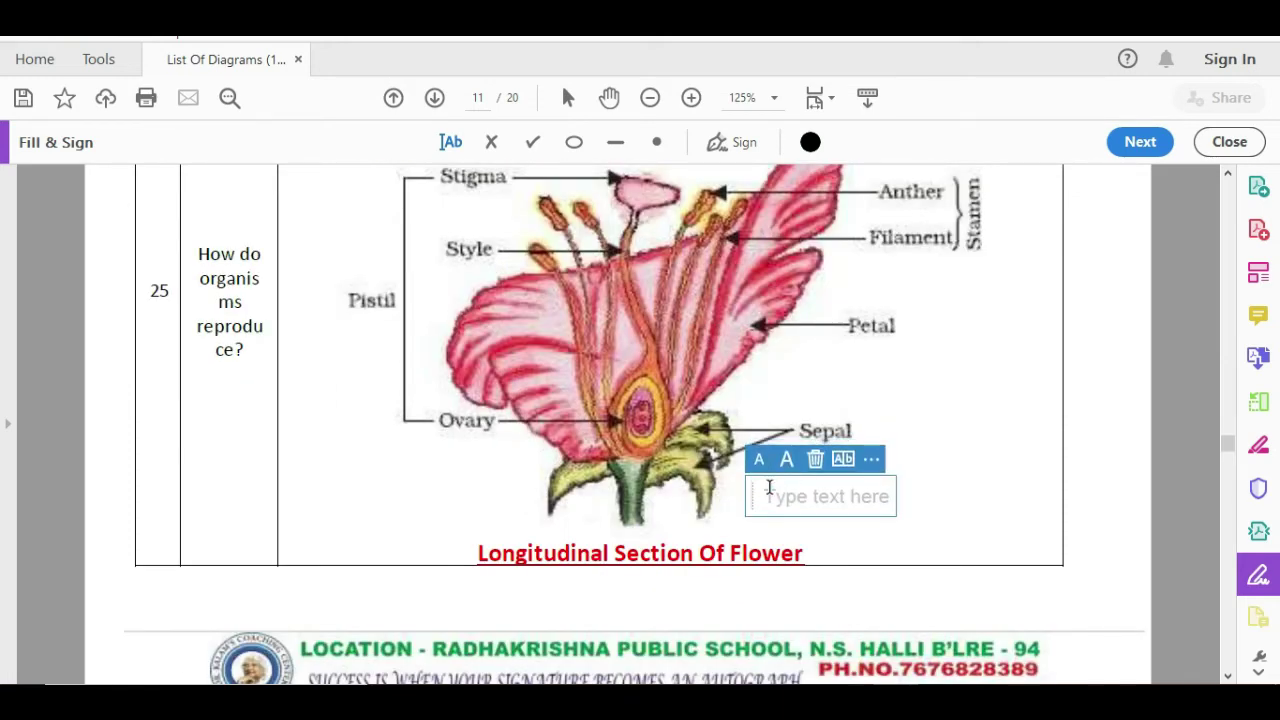
click(989, 426)
Adjust the scroll until the whole Female Reproductive System diagram and page 12 footer show
scroll(993, 427, down, 5)
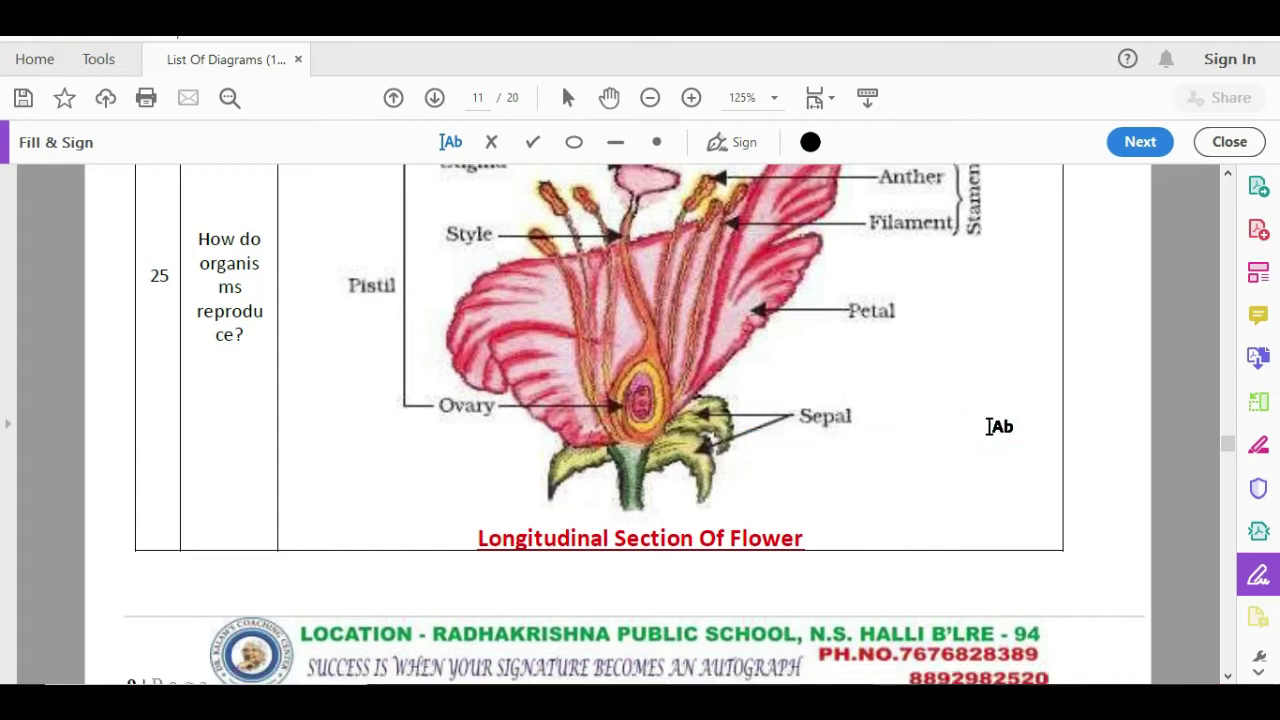
scroll(990, 427, down, 20)
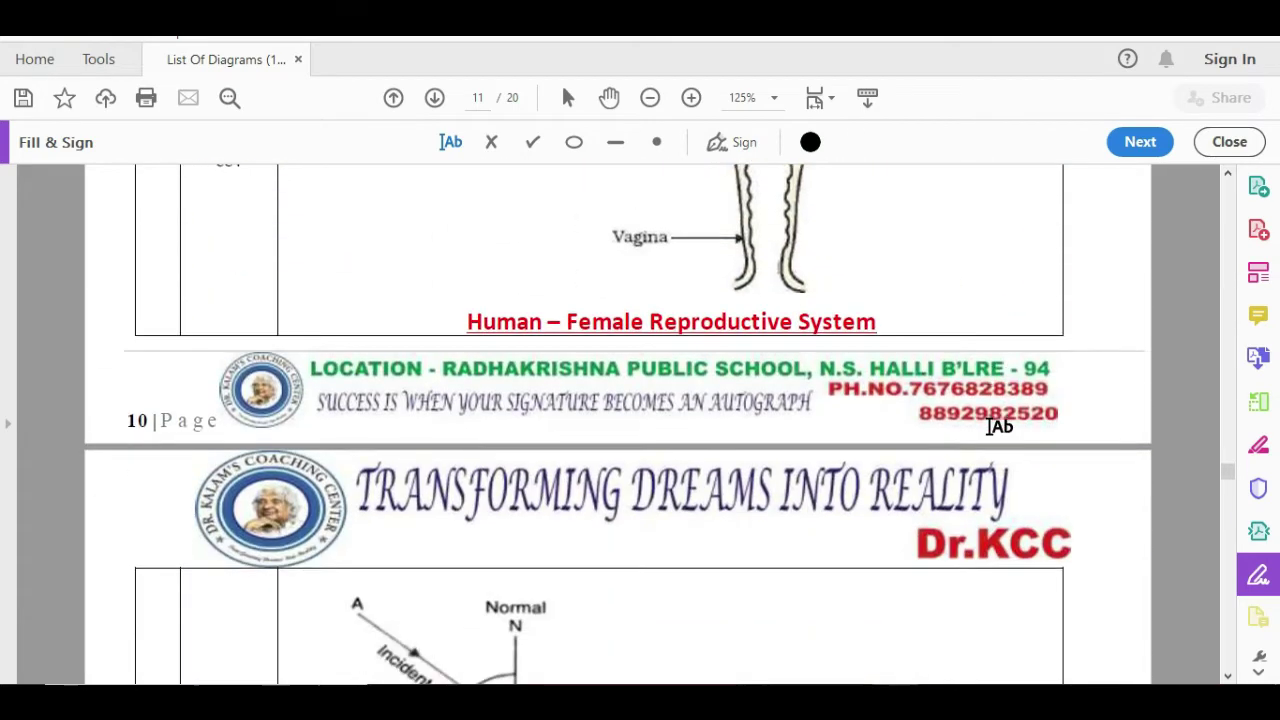
scroll(990, 427, up, 8)
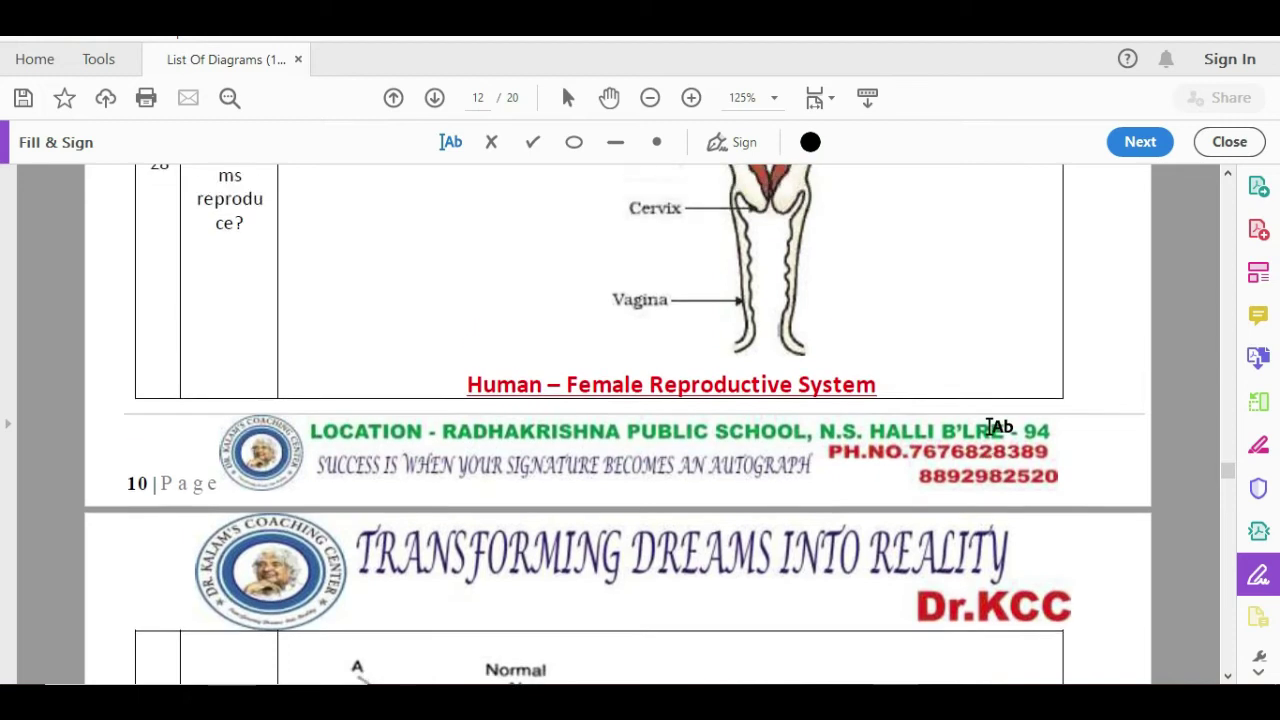
scroll(990, 426, up, 3)
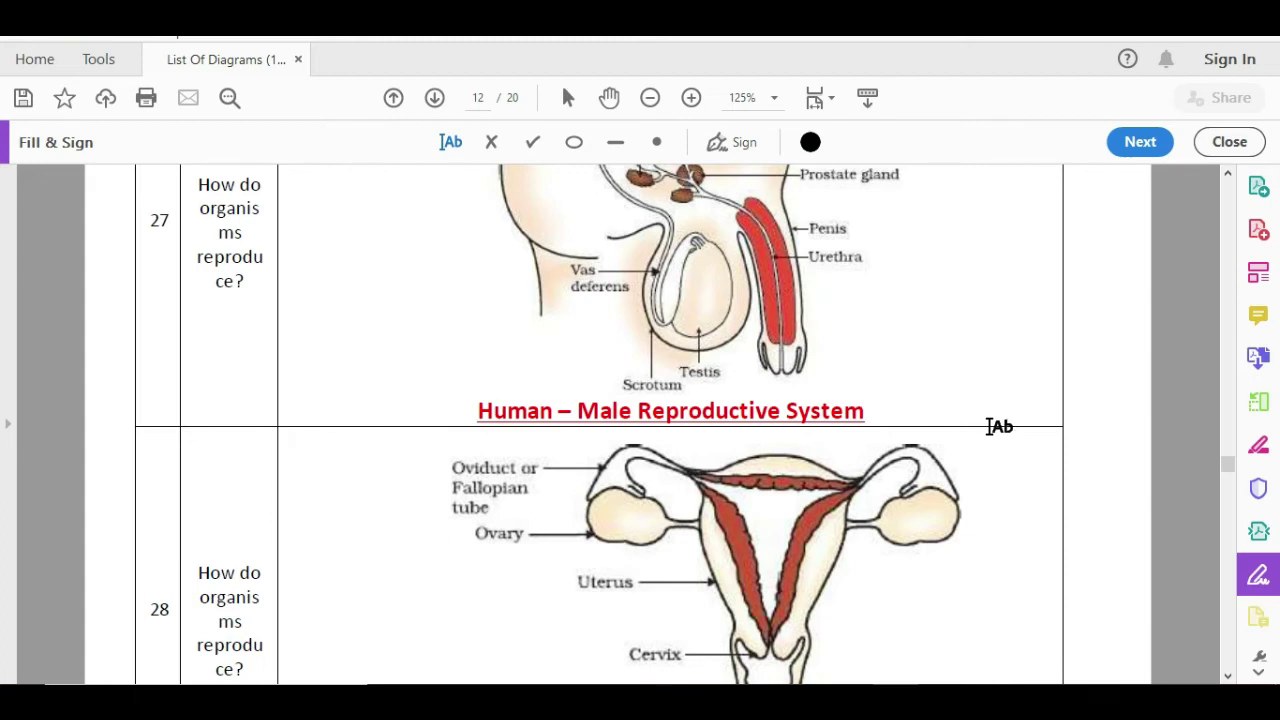
scroll(990, 427, down, 4)
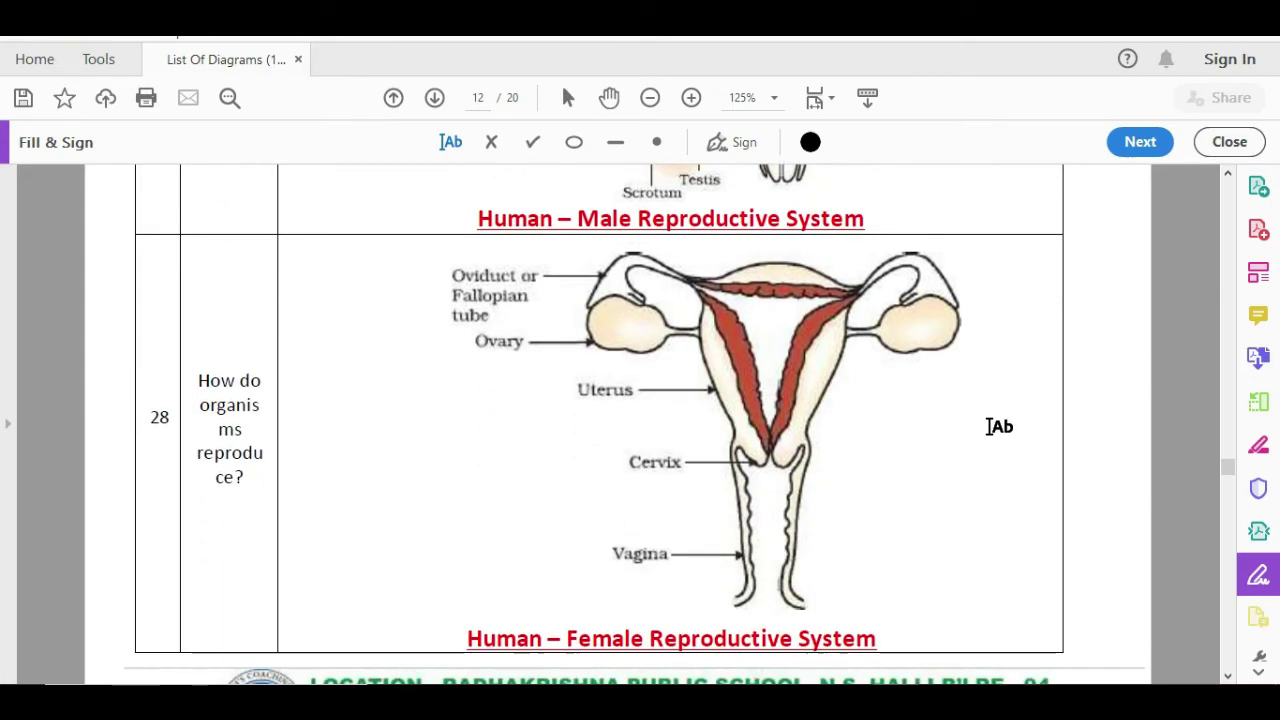
scroll(998, 427, down, 20)
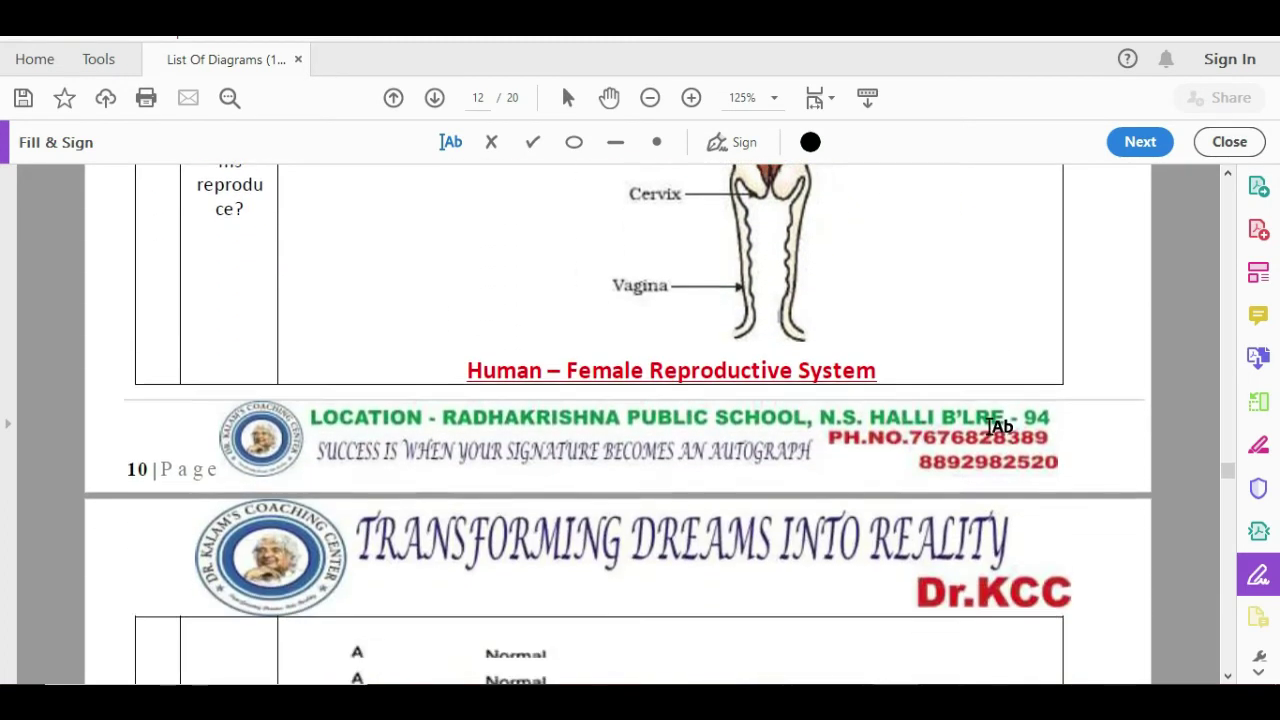
Scroll through the lens and mirror diagrams on pages 13–16 to row 35's Hypermetropic eye
scroll(998, 427, up, 1)
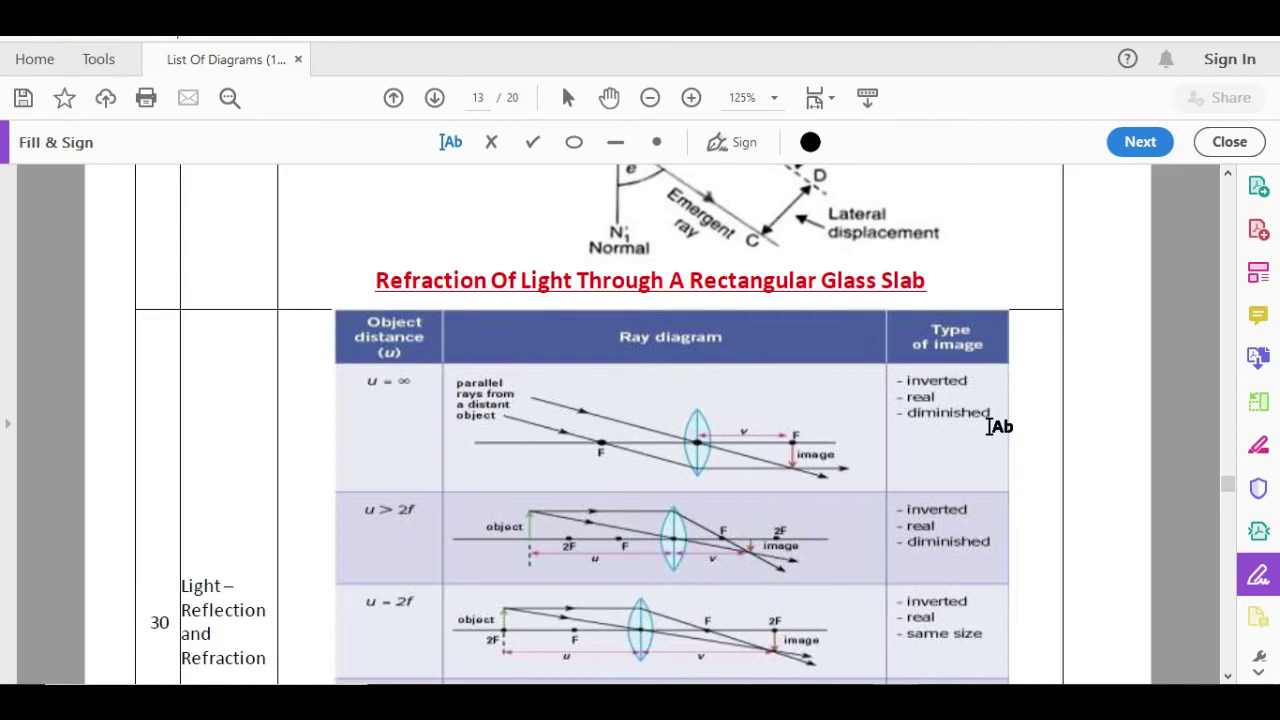
scroll(990, 427, down, 15)
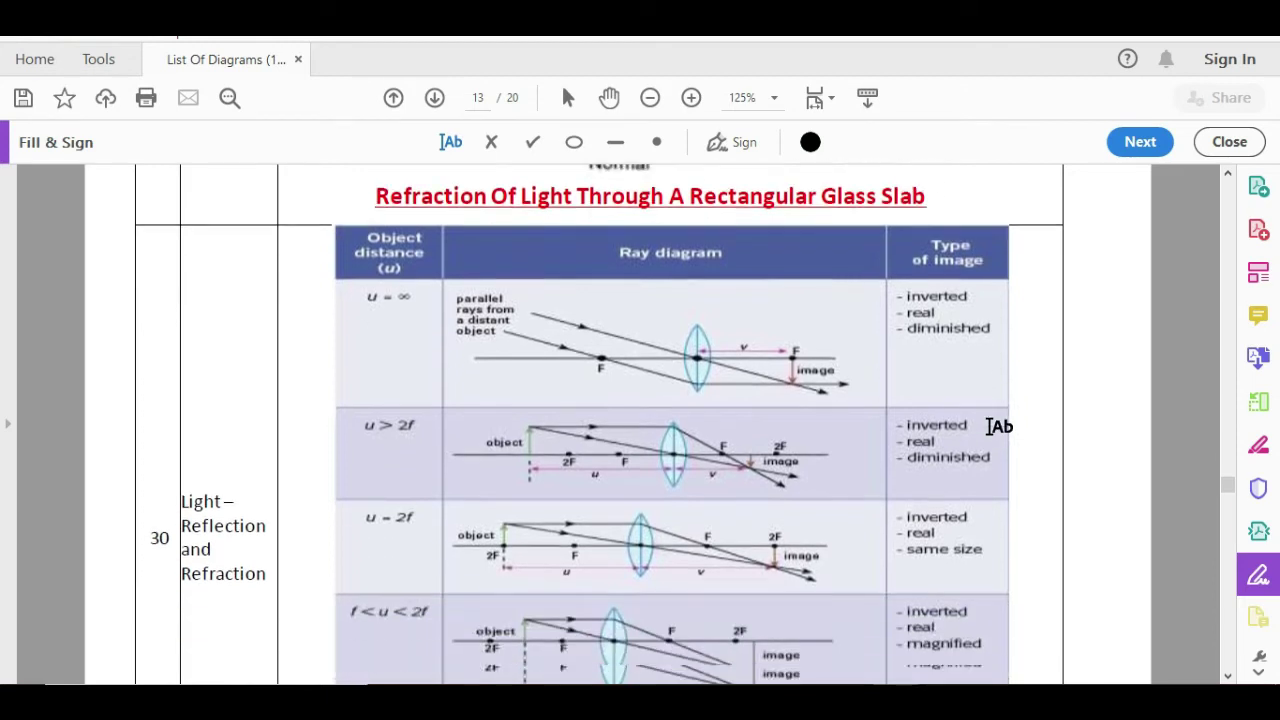
scroll(998, 427, down, 15)
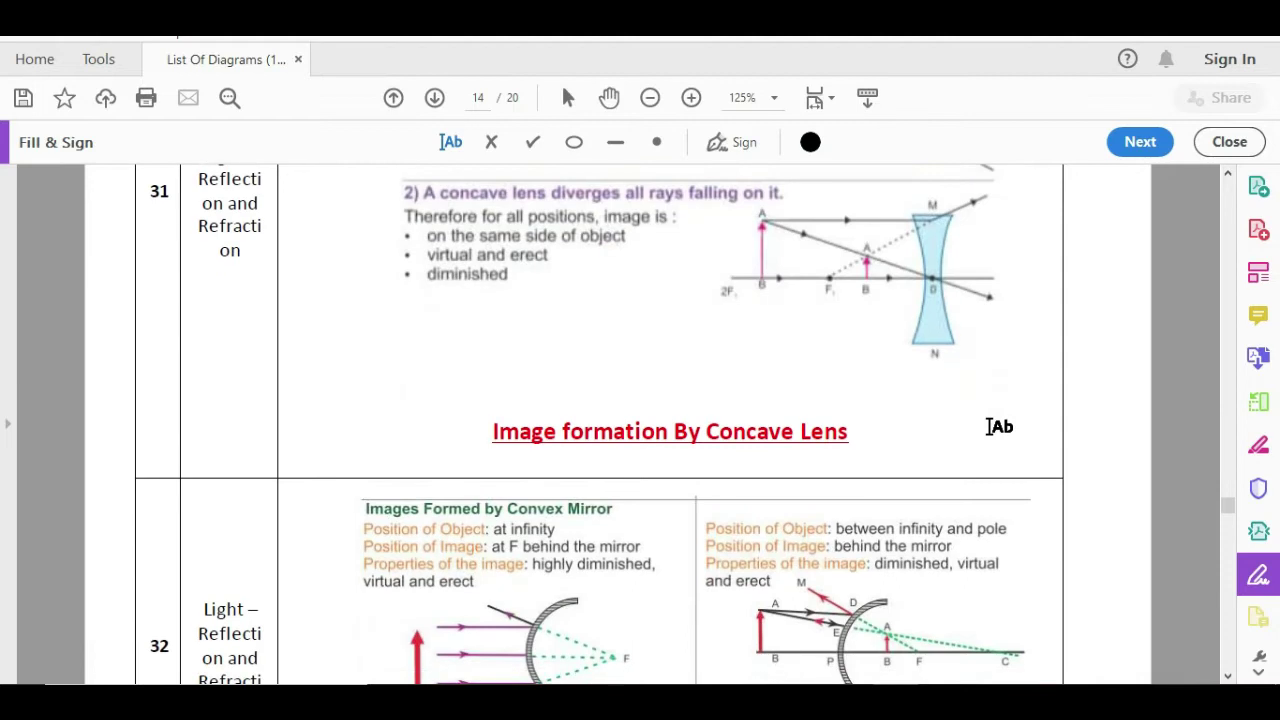
scroll(998, 427, down, 15)
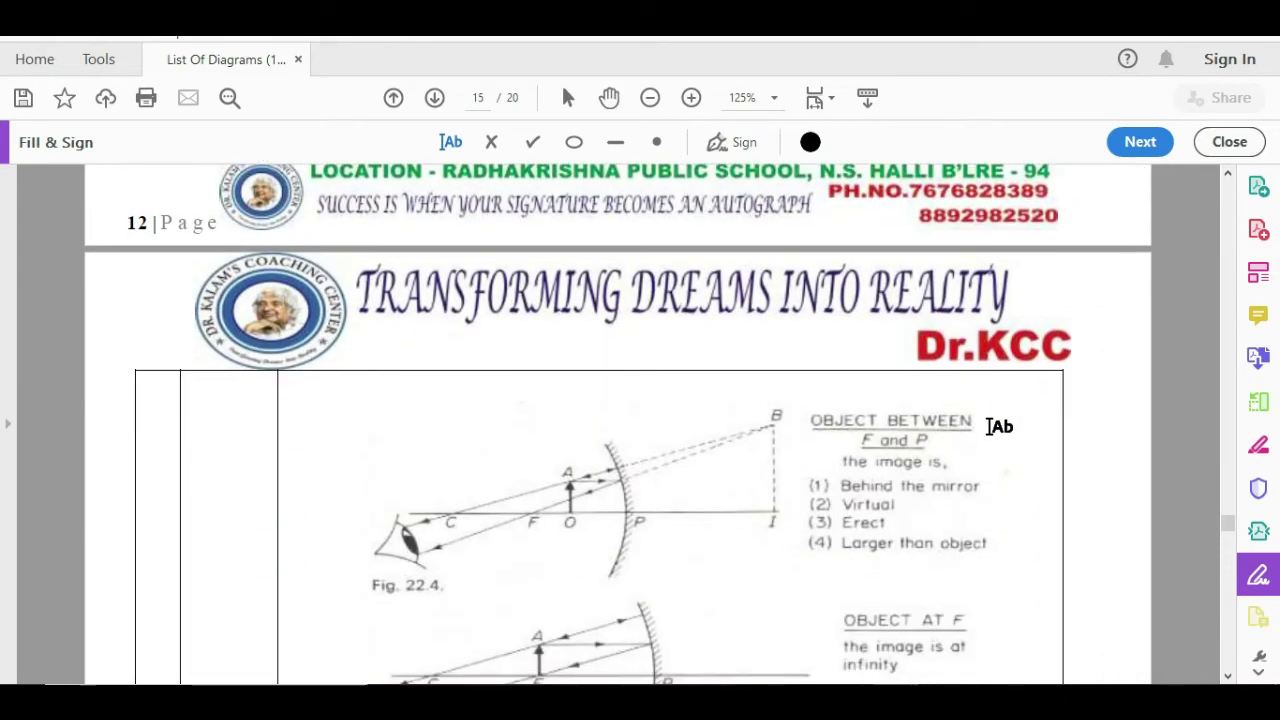
scroll(998, 427, down, 15)
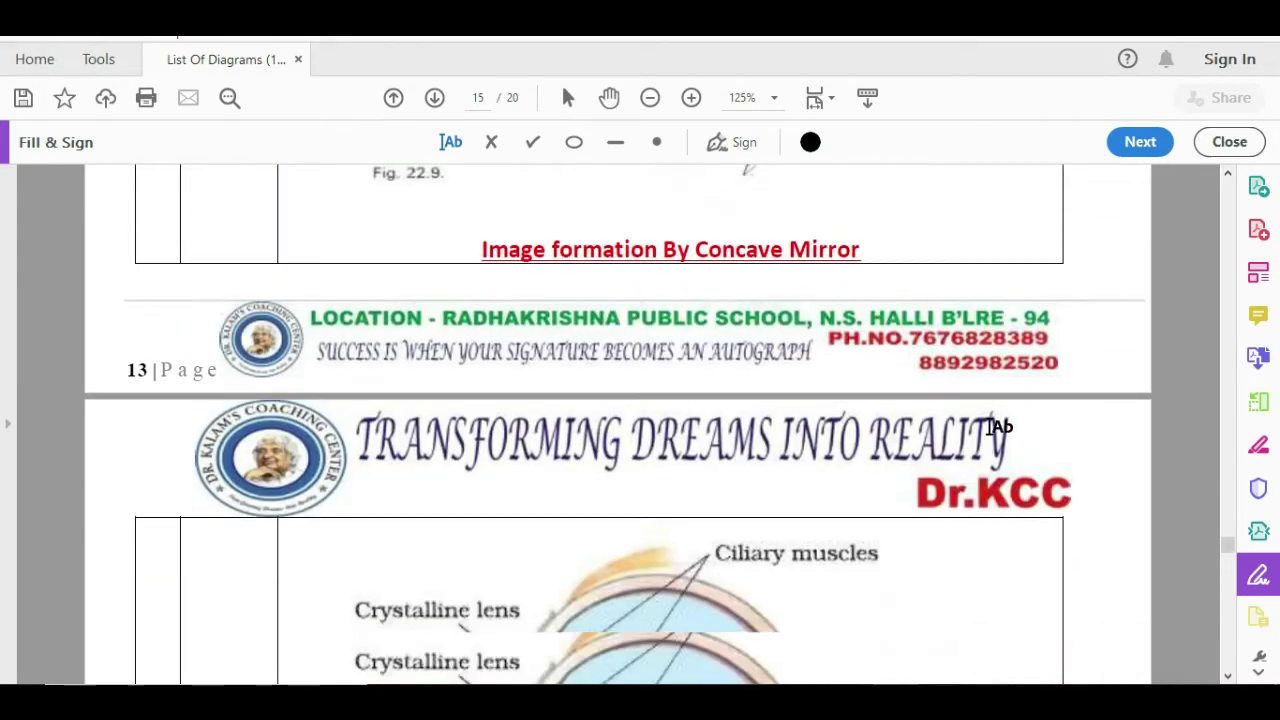
scroll(998, 427, down, 15)
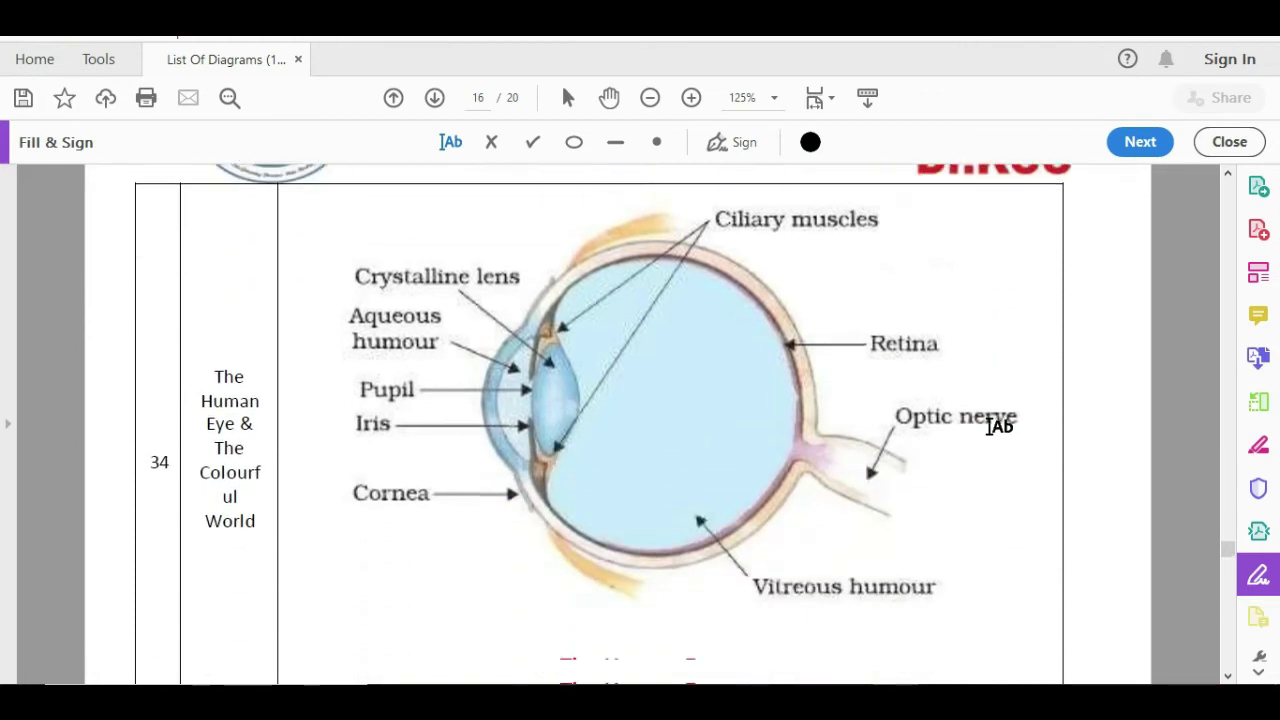
scroll(988, 426, down, 1)
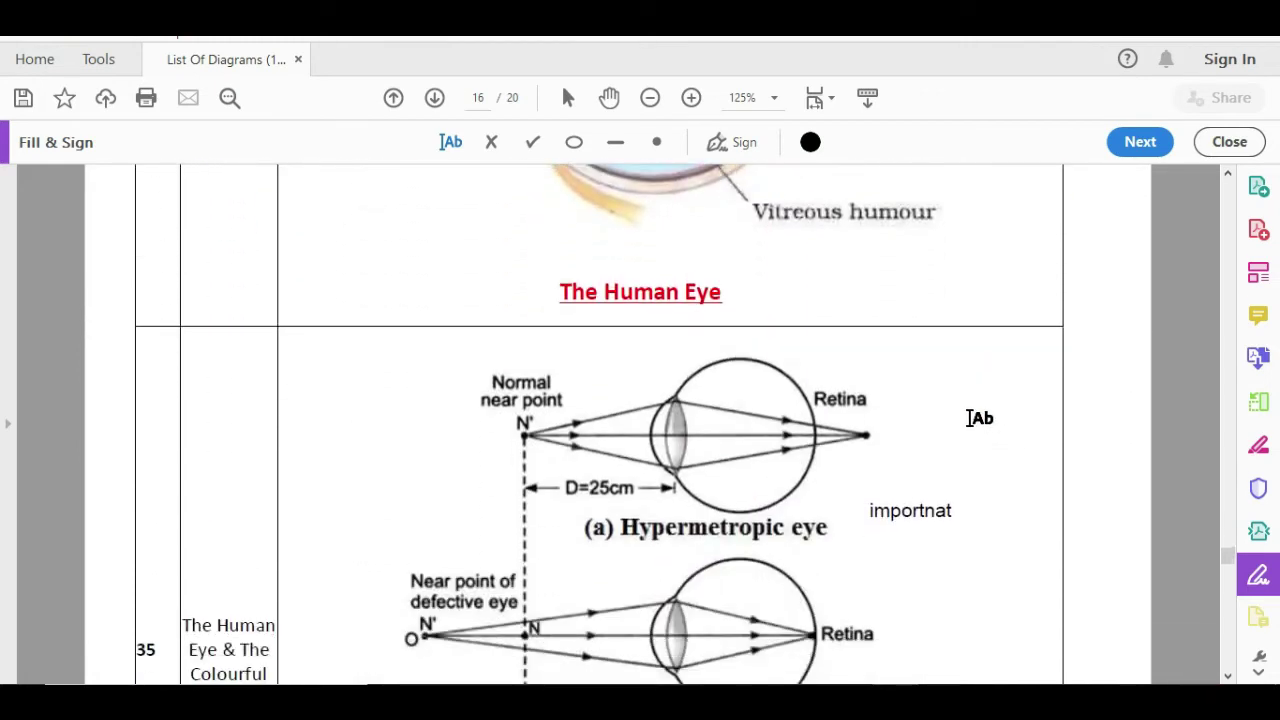
Type the note 'Important' right of the Hypermetropic eye diagram's Retina label
click(970, 418)
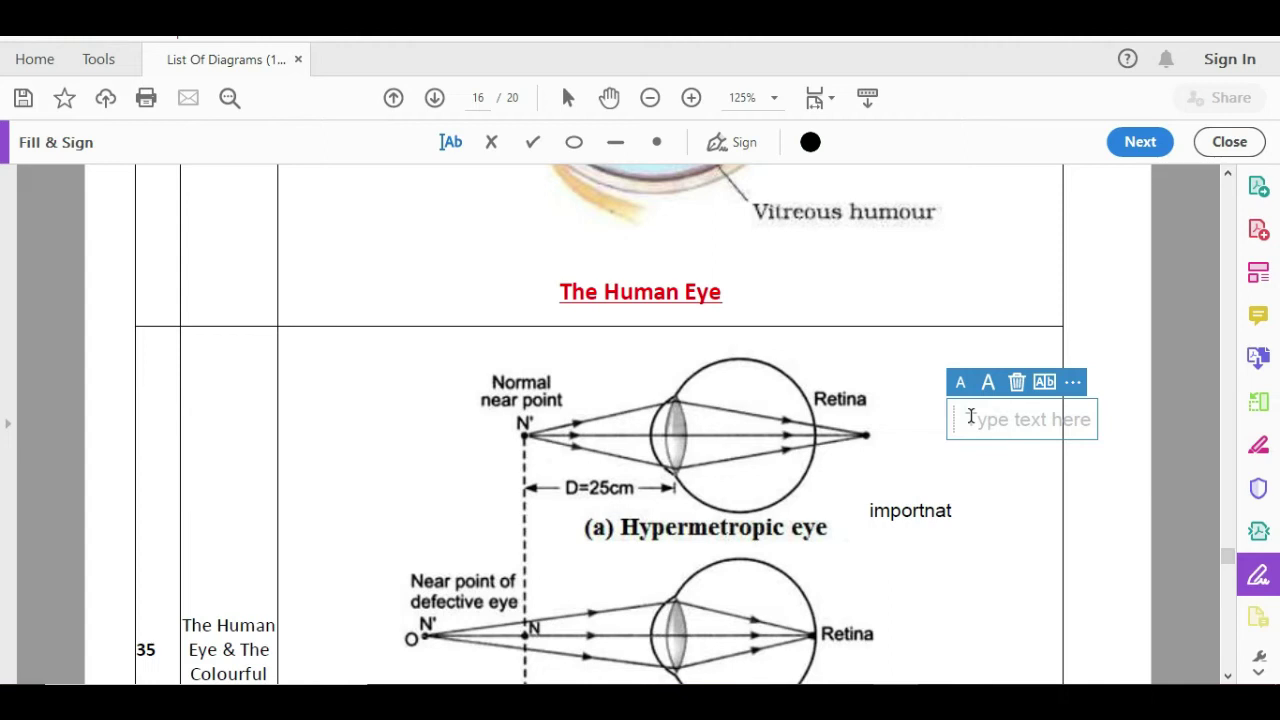
text(Important)
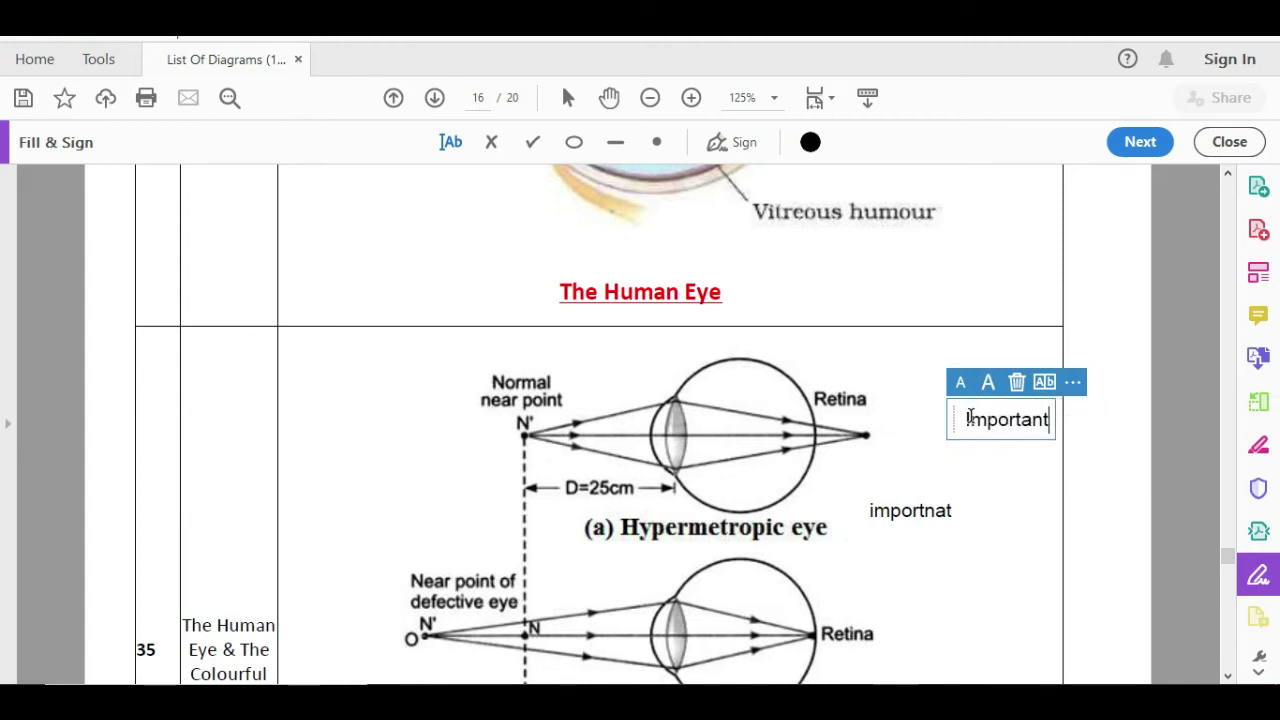
click(990, 476)
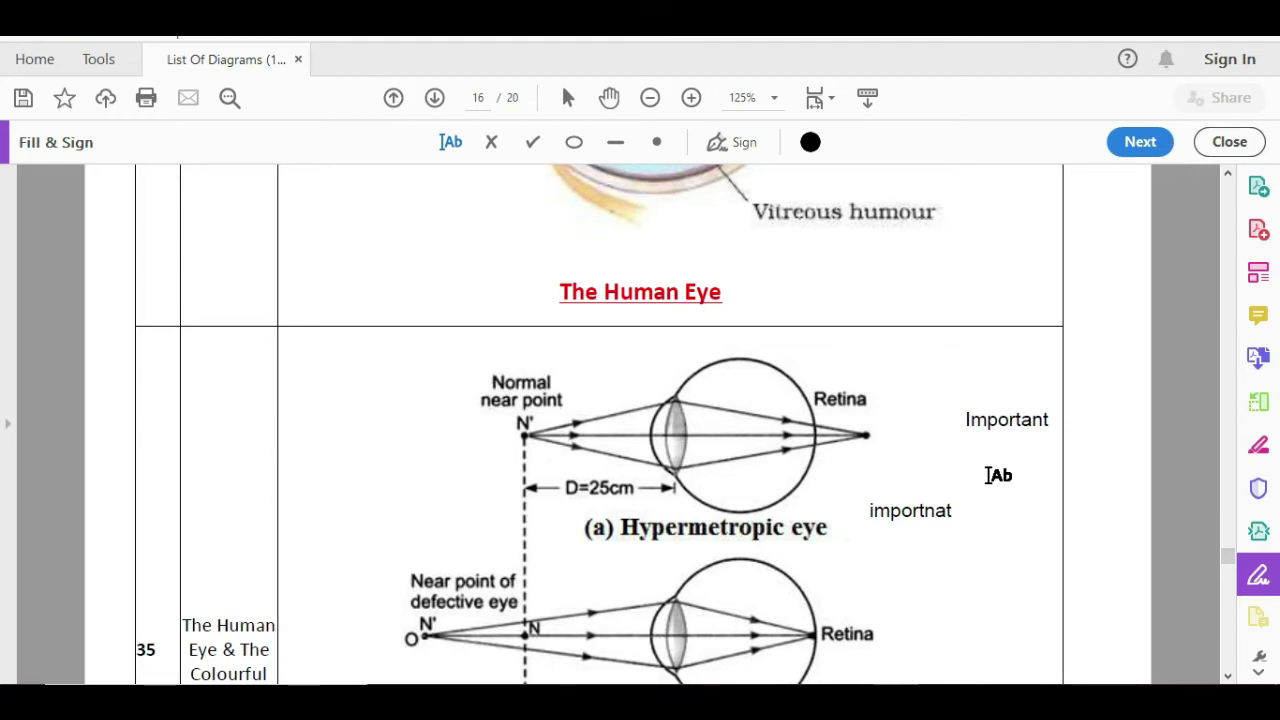
On row 40, write 'Refraction', 'Dispersion' and 'TIR' on three lines beside the rainbow's rays
scroll(998, 475, down, 10)
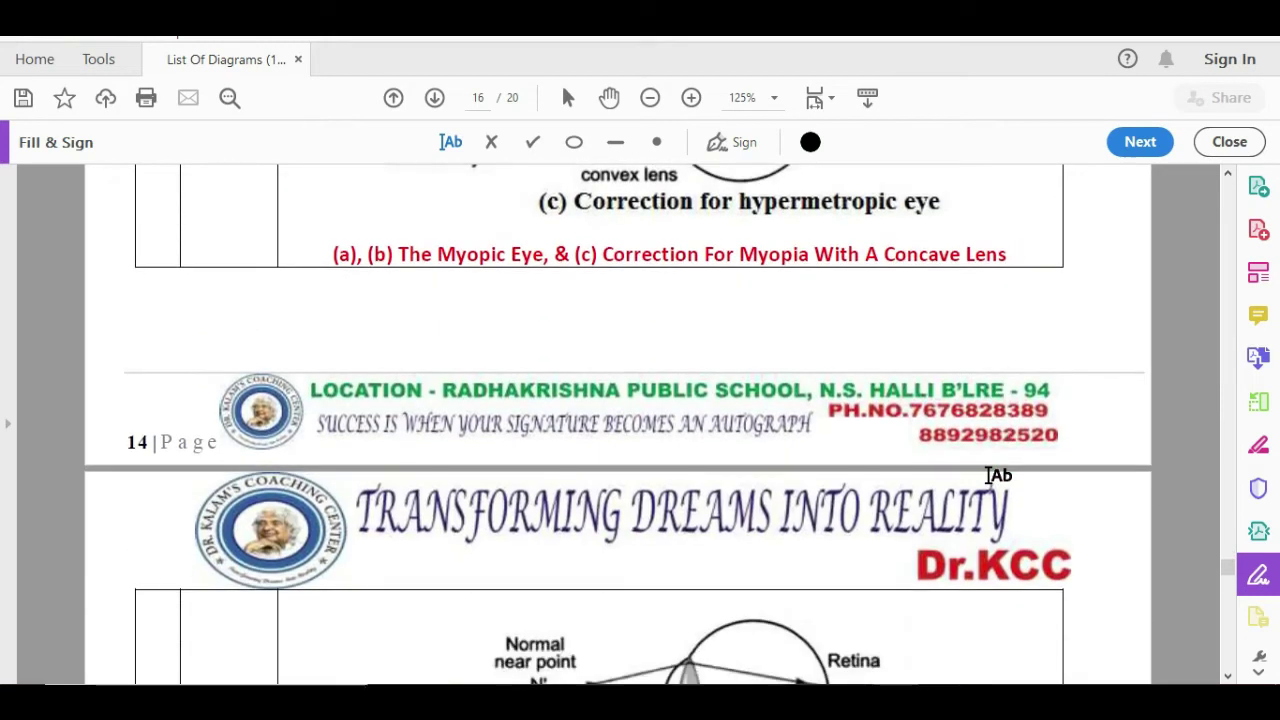
scroll(998, 475, down, 2)
scroll(998, 475, down, 10)
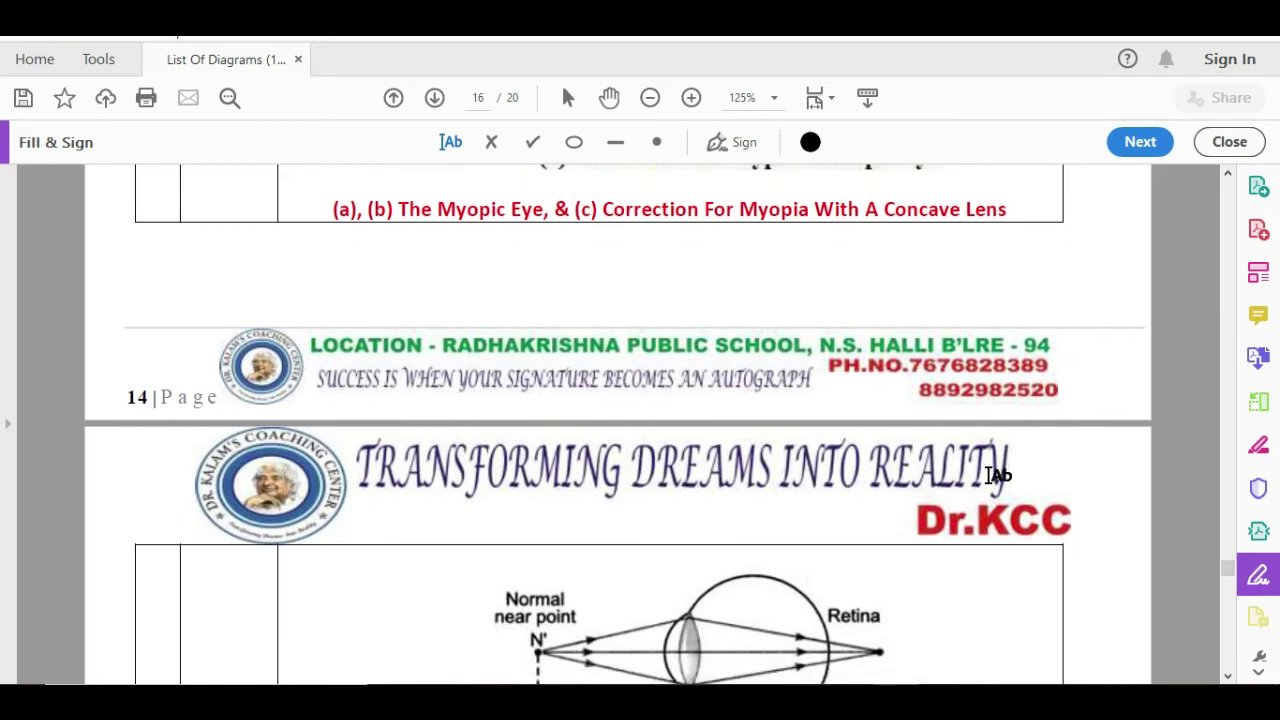
scroll(998, 475, down, 12)
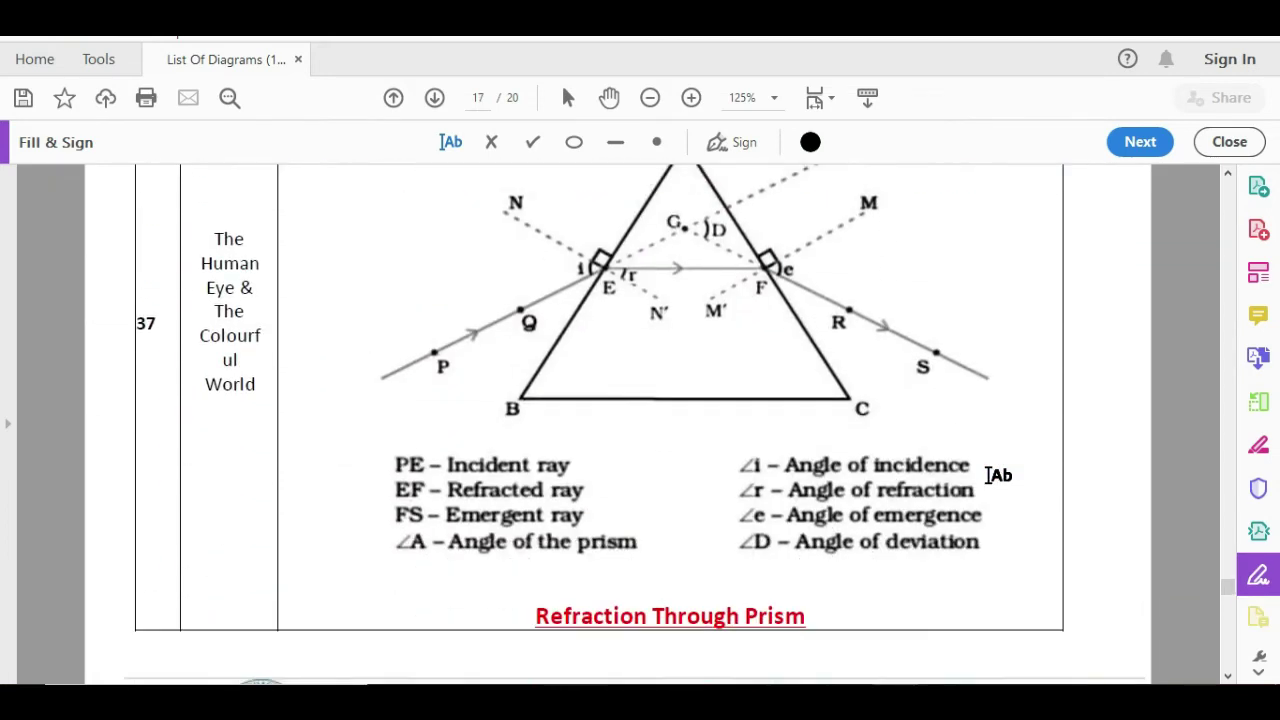
scroll(998, 475, down, 5)
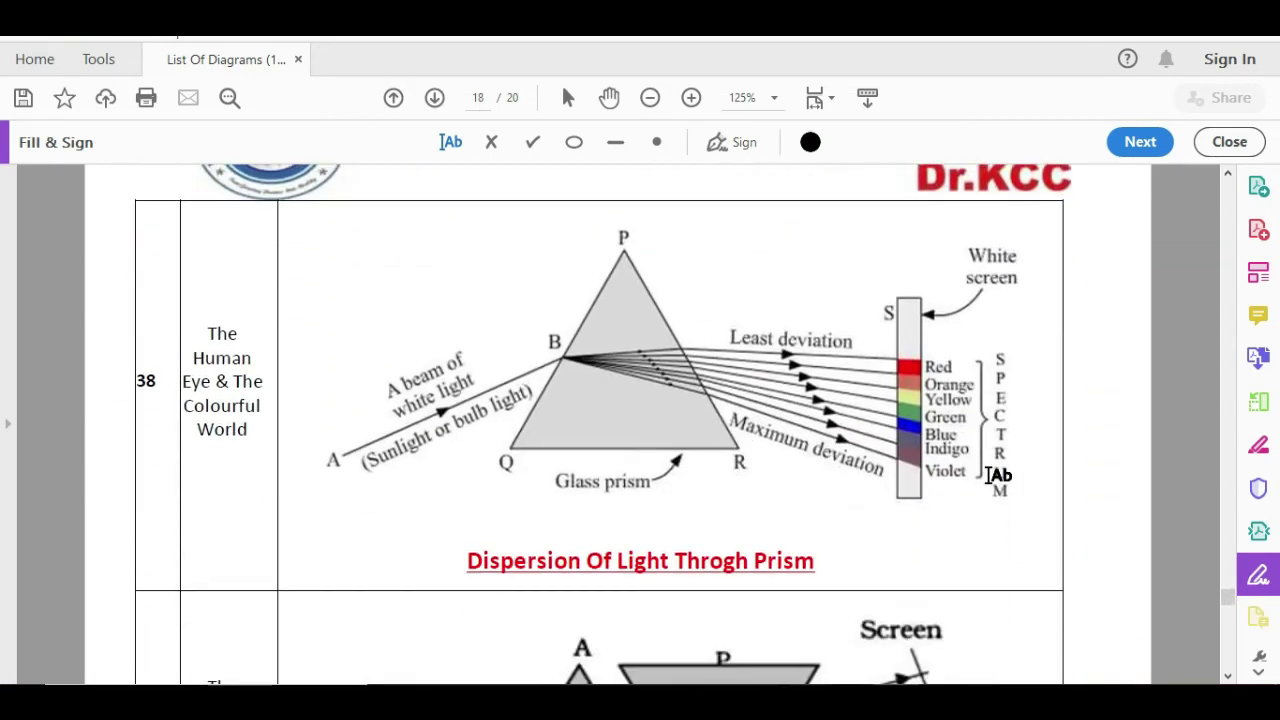
scroll(998, 475, down, 13)
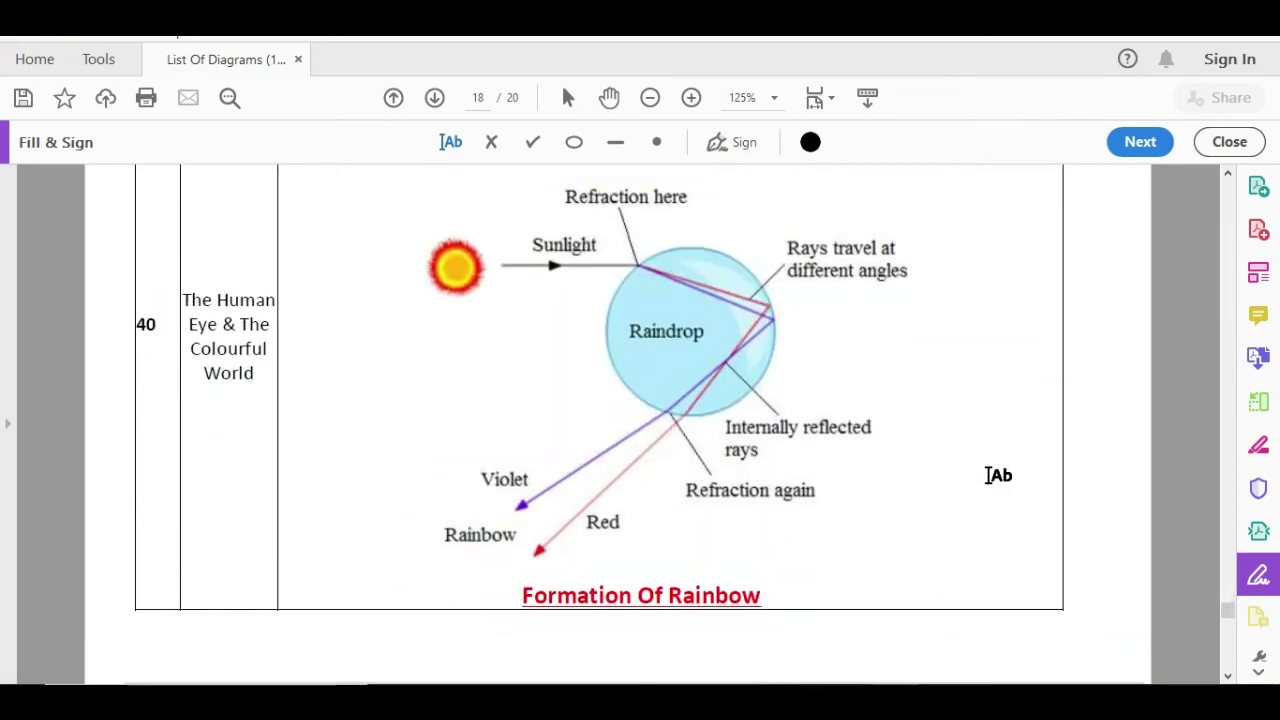
click(961, 270)
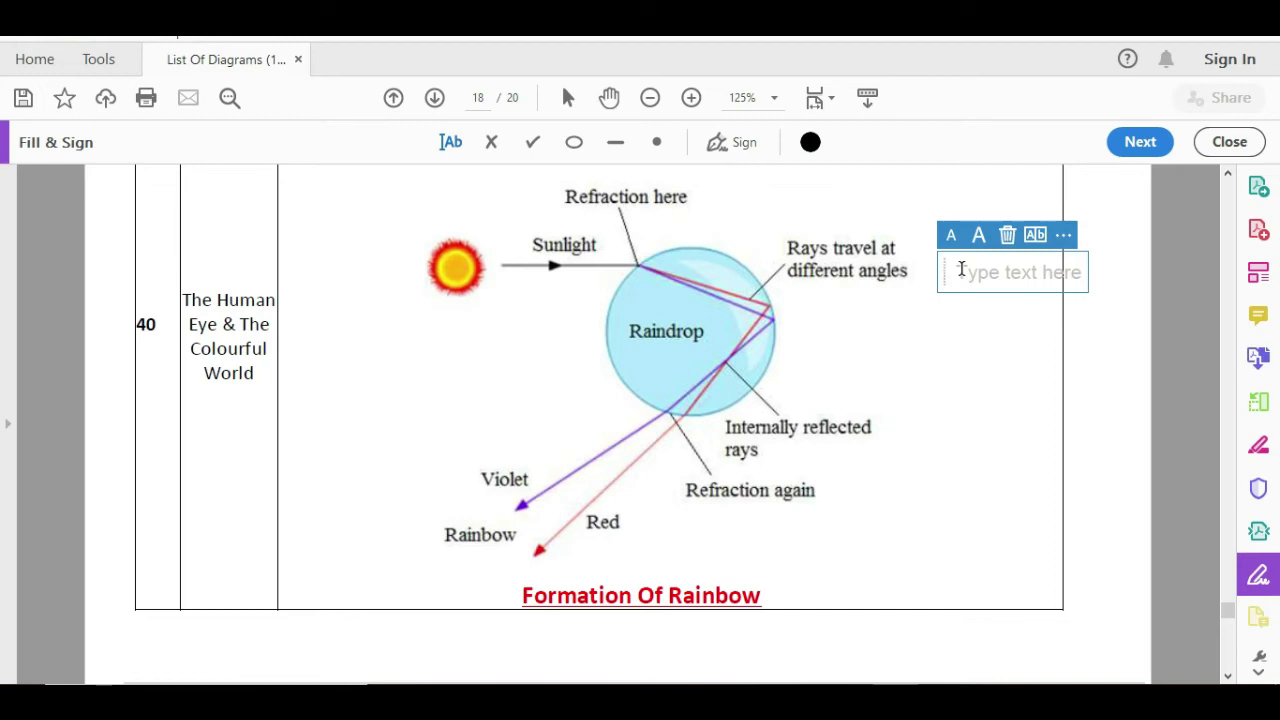
text(Refra)
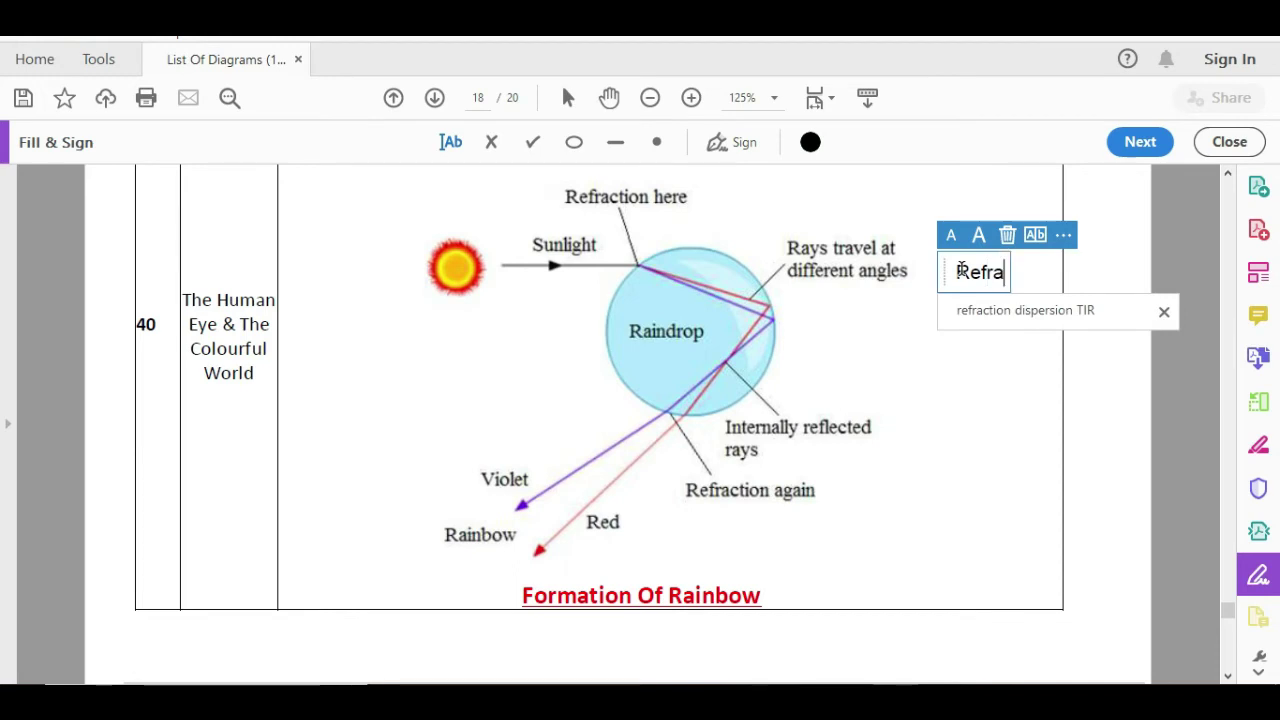
text(ction)
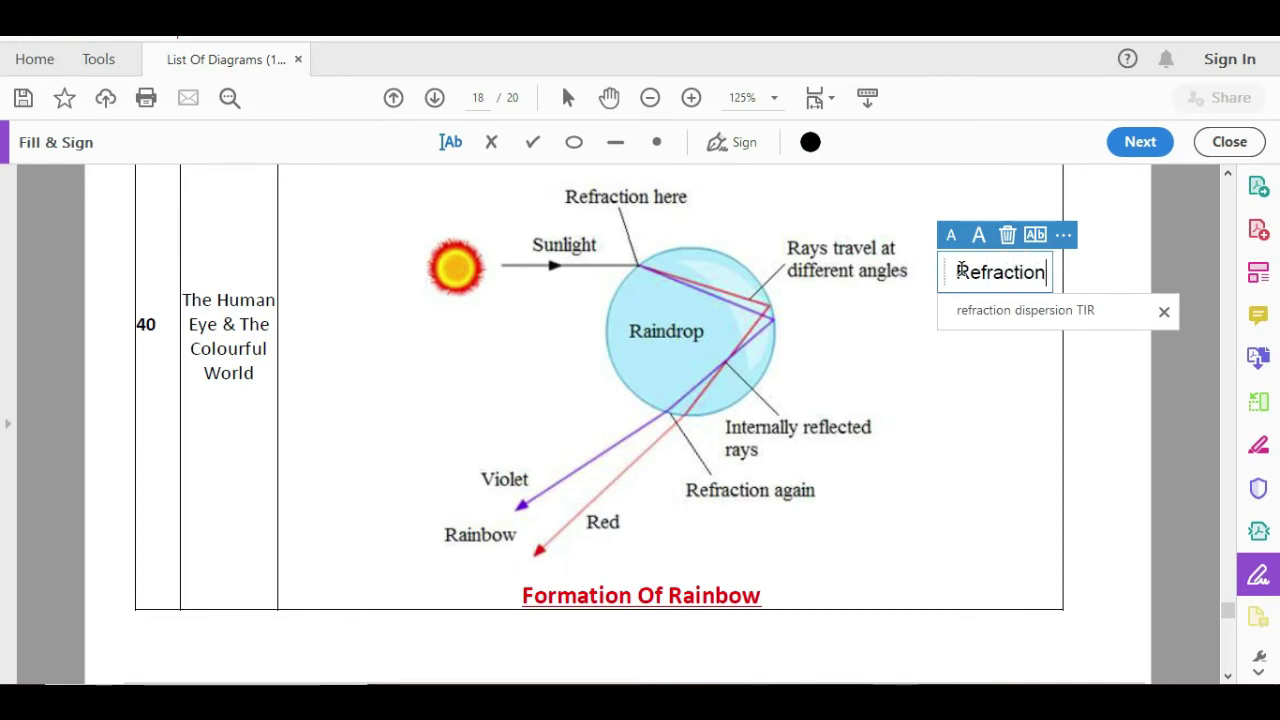
key(Return)
text(Dis)
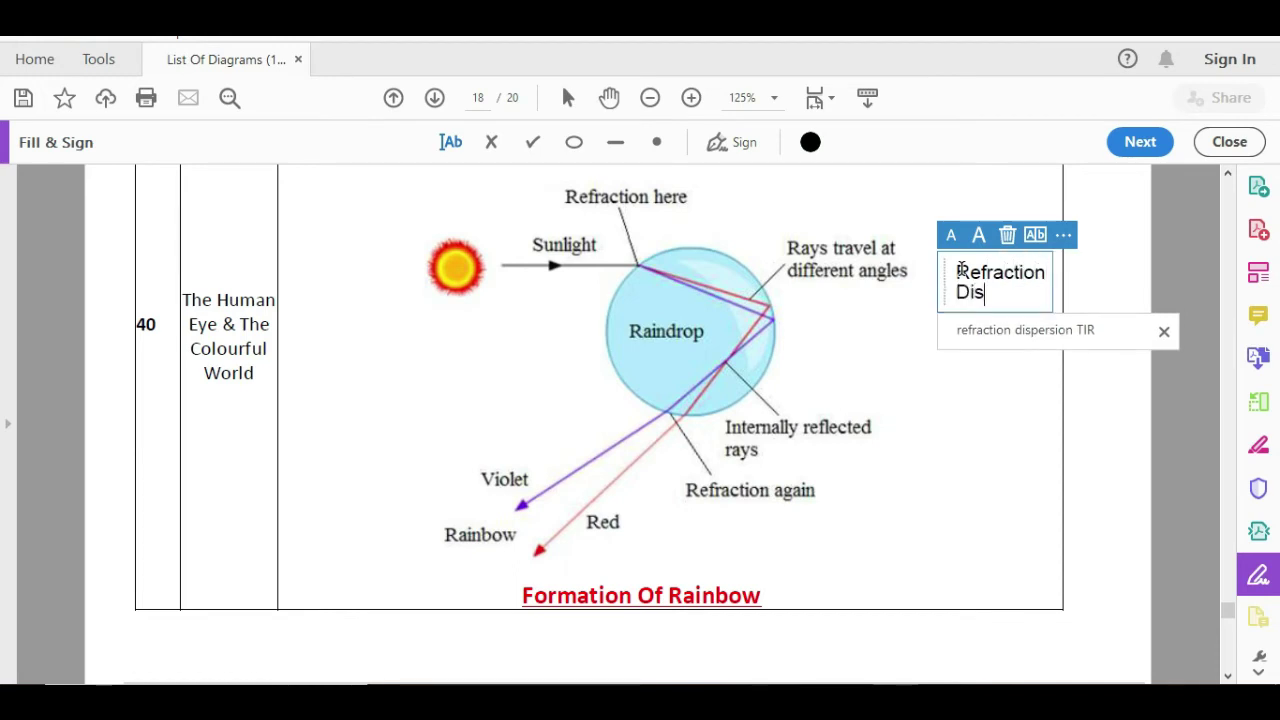
text(persion)
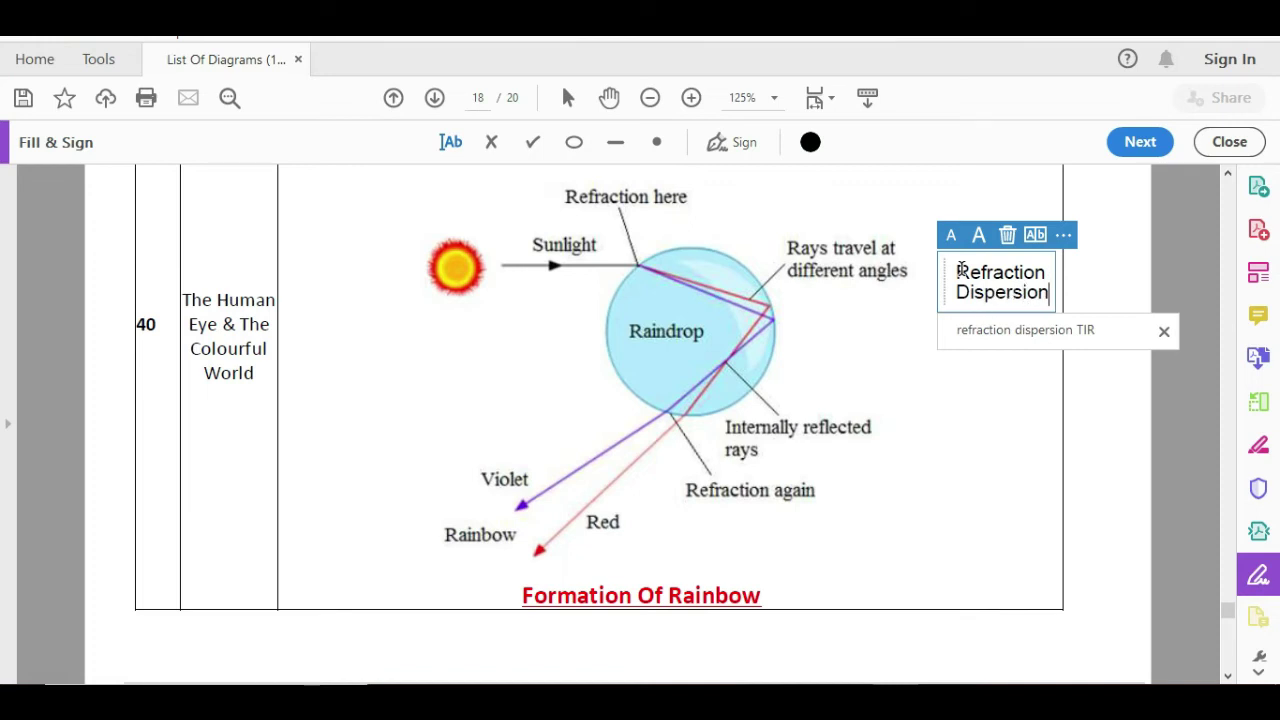
key(Return)
text(TIR)
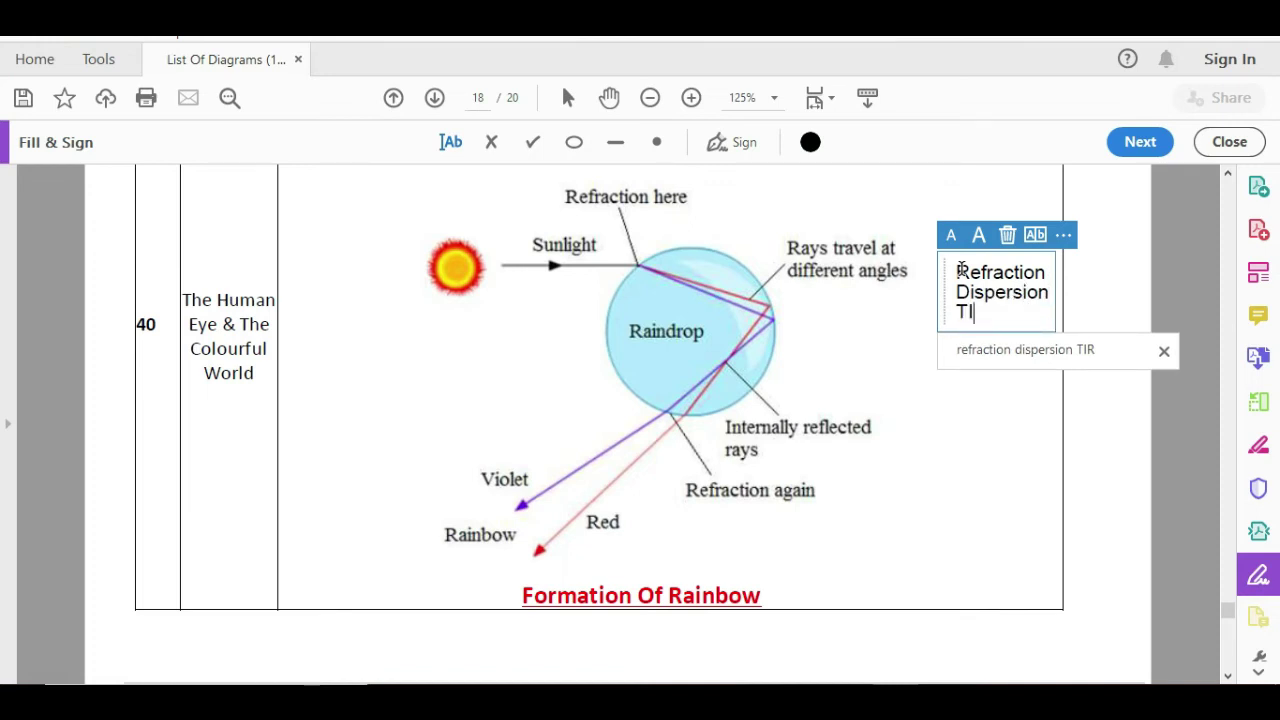
click(1018, 304)
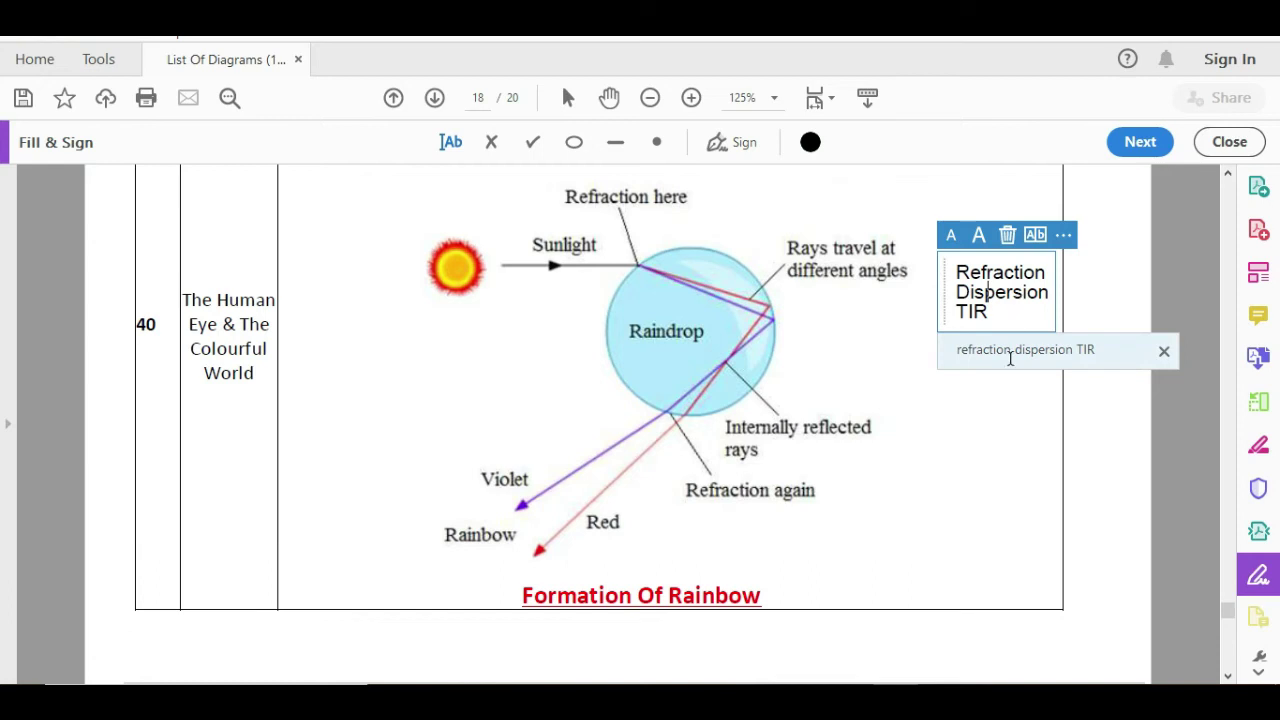
Commit the rainbow note and scroll to the bio-gas diagram, discarding an empty box by Outlet
click(1020, 410)
scroll(1020, 410, down, 1)
scroll(1024, 410, down, 5)
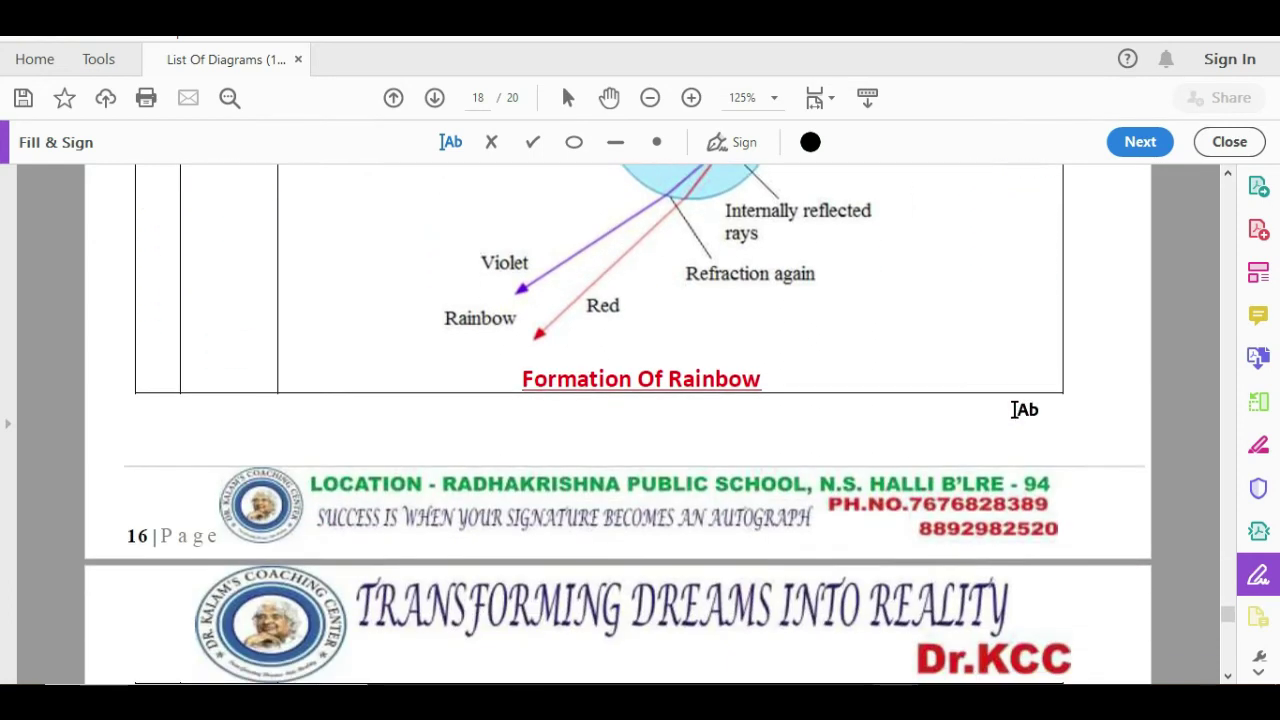
scroll(1024, 410, down, 1)
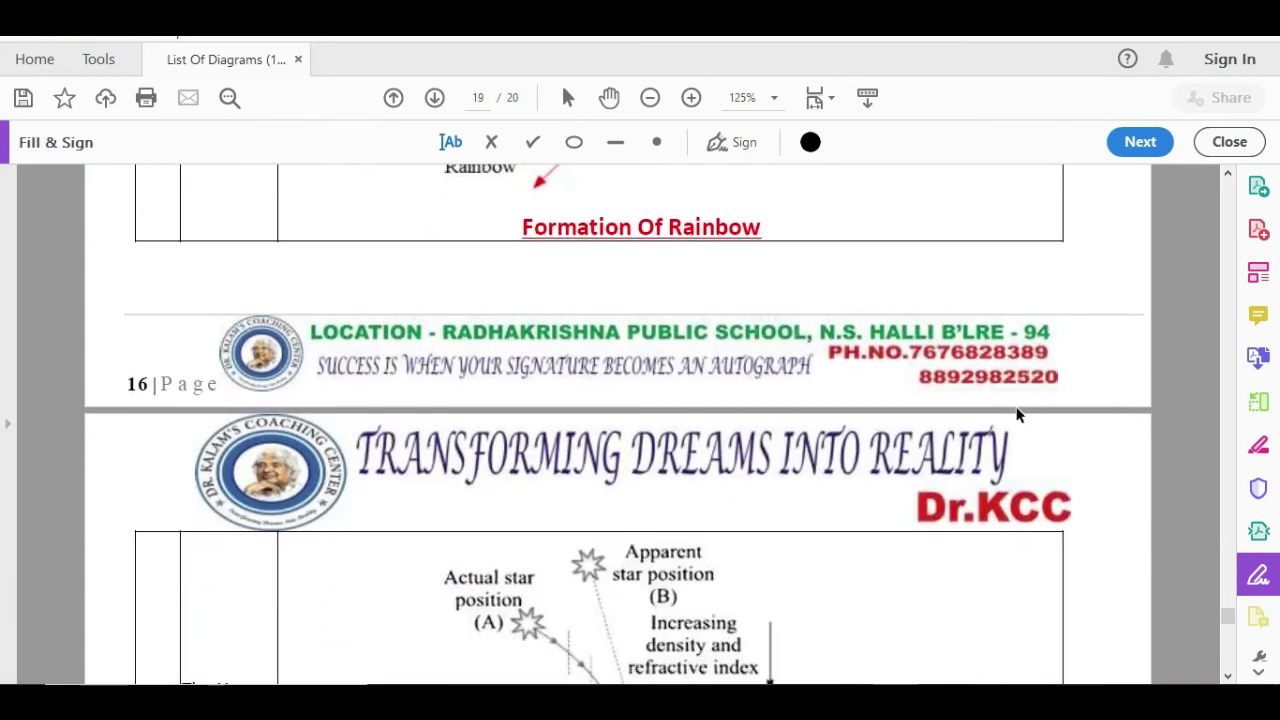
scroll(1018, 412, up, 1)
scroll(1017, 410, down, 5)
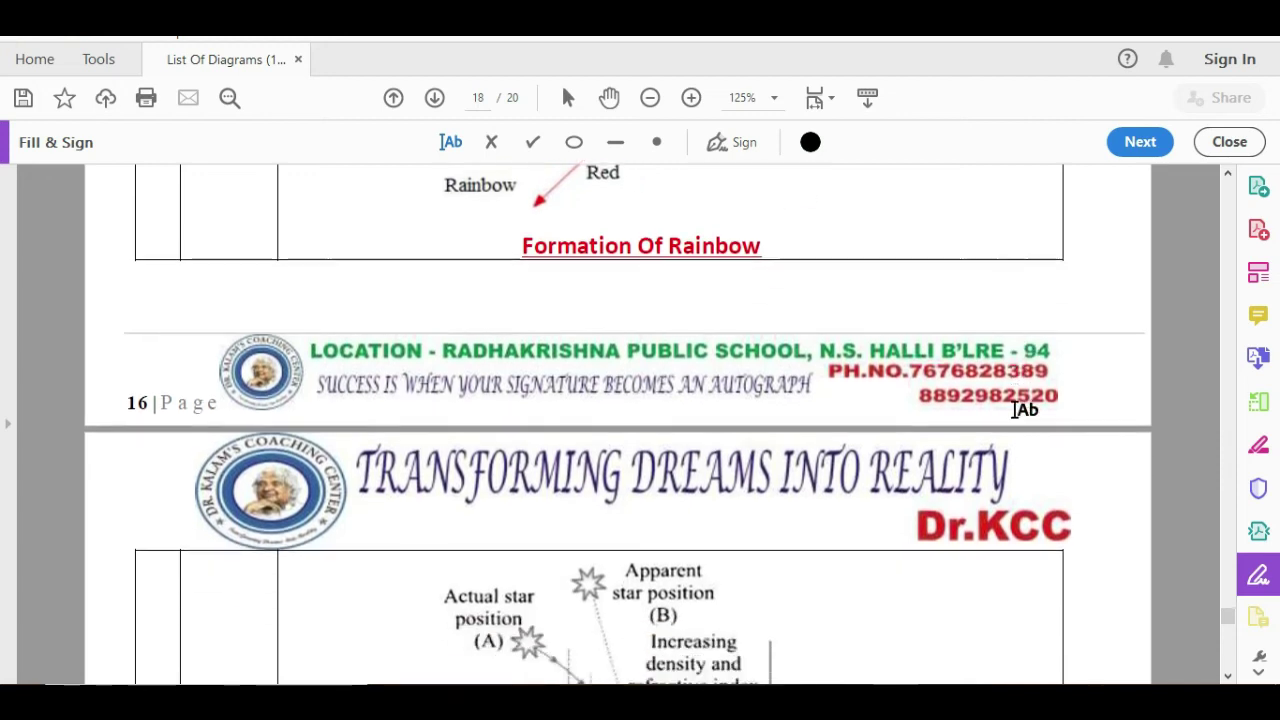
scroll(1024, 410, down, 7)
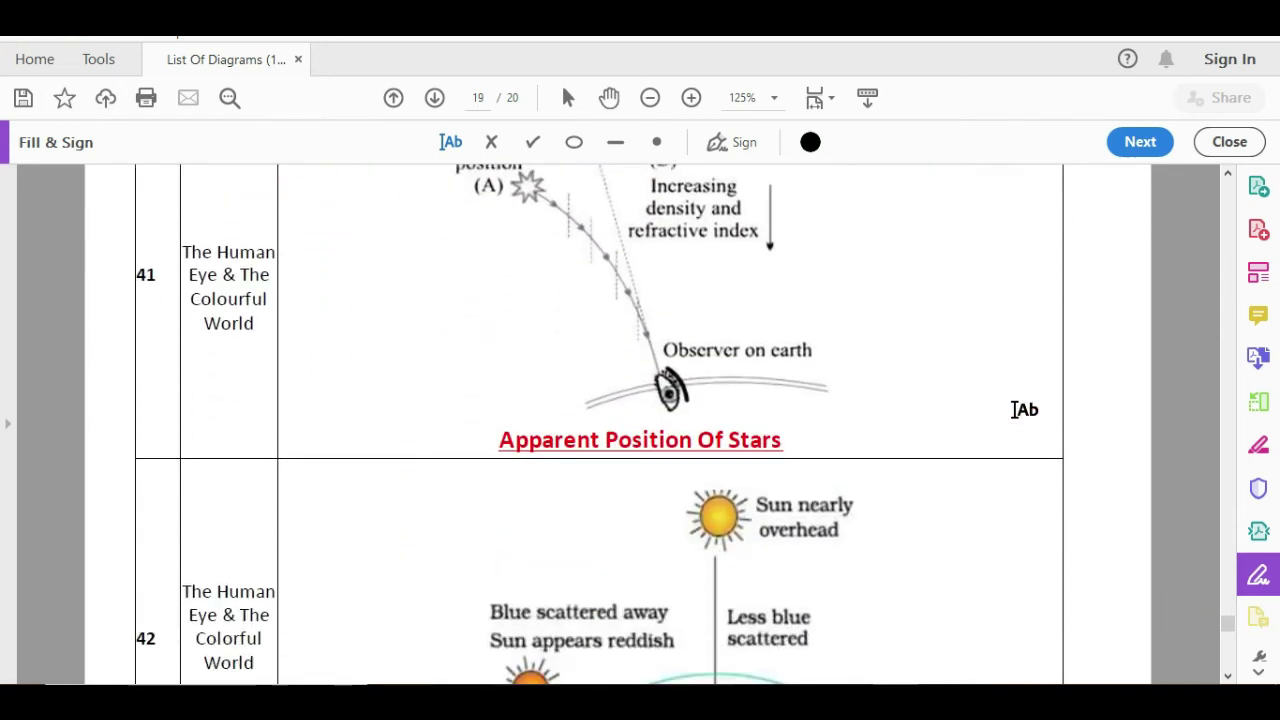
scroll(1024, 410, down, 4)
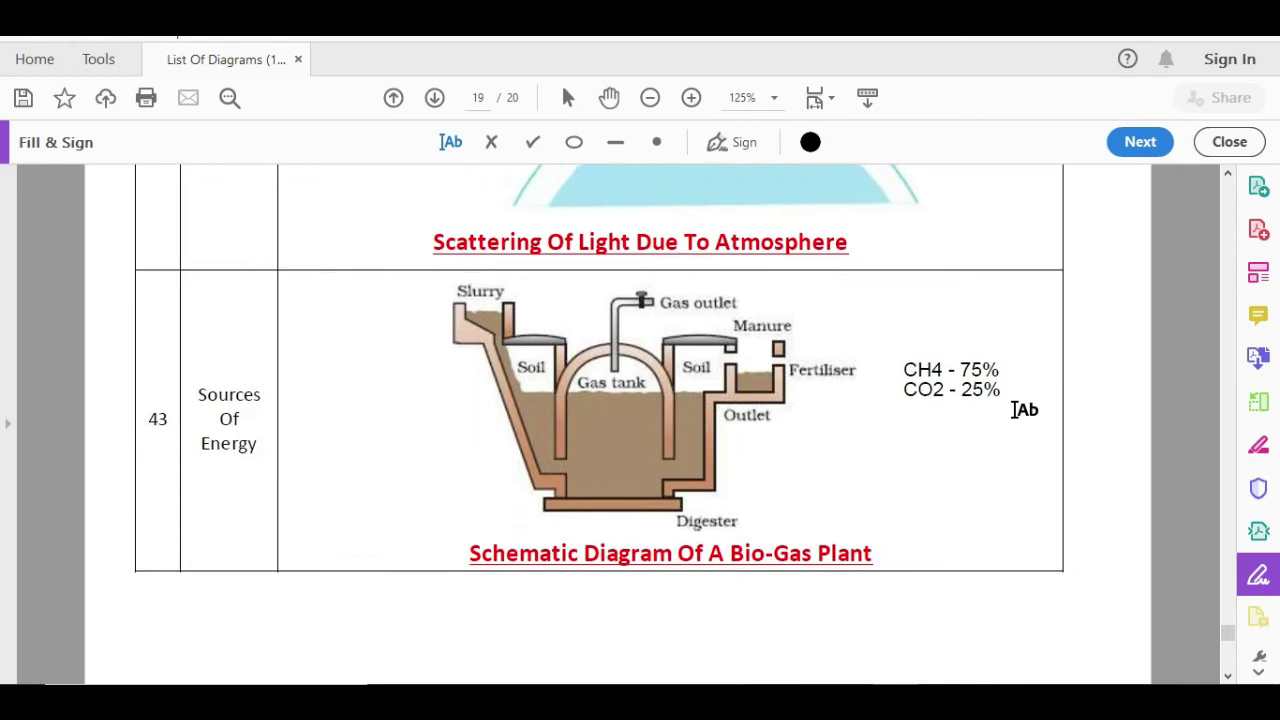
click(712, 370)
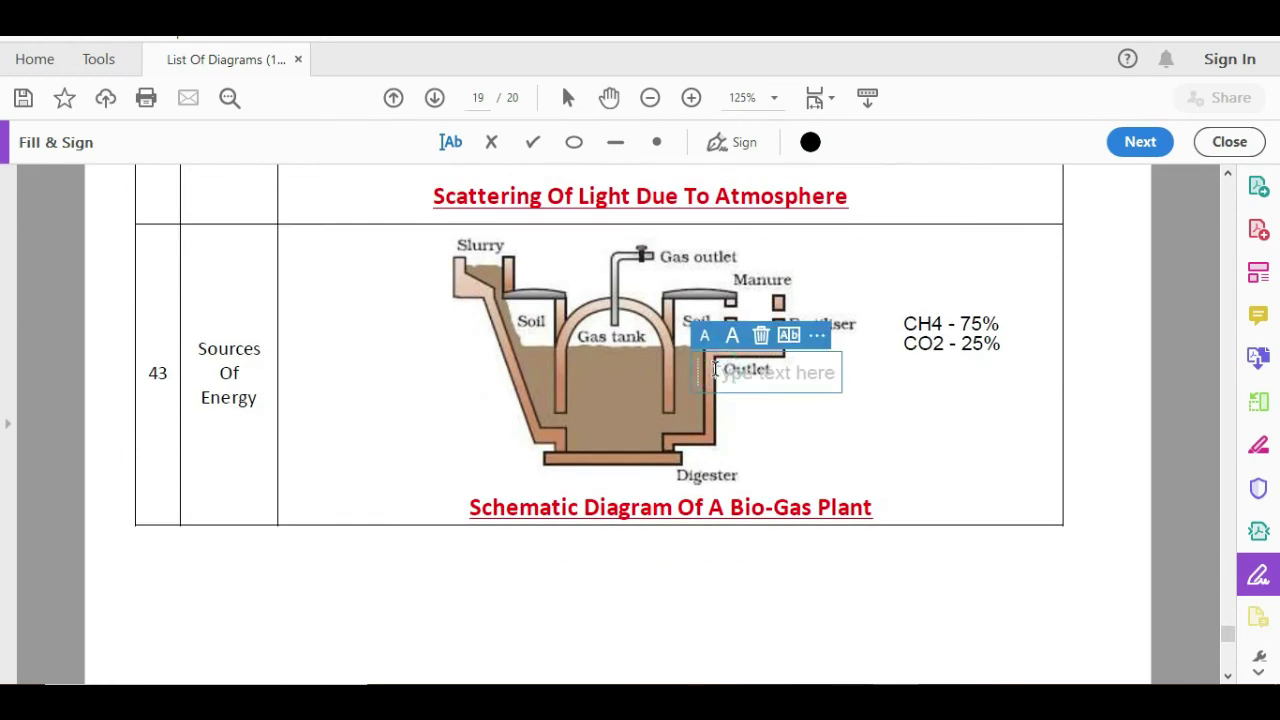
click(934, 280)
Select the CH4 / CO2 note and highlight the 4 in CH4
click(945, 331)
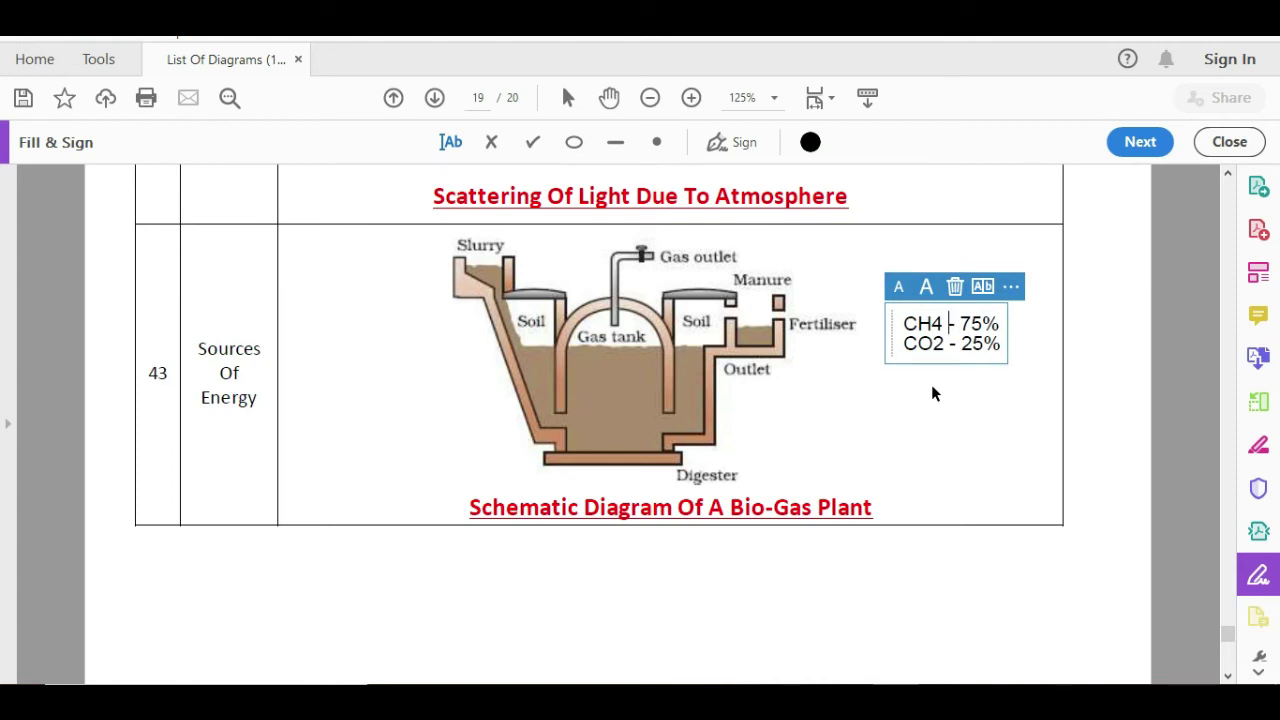
click(932, 323)
key(shift+Right)
Jump to page 10 using the toolbar page-number box
click(474, 100)
click(477, 101)
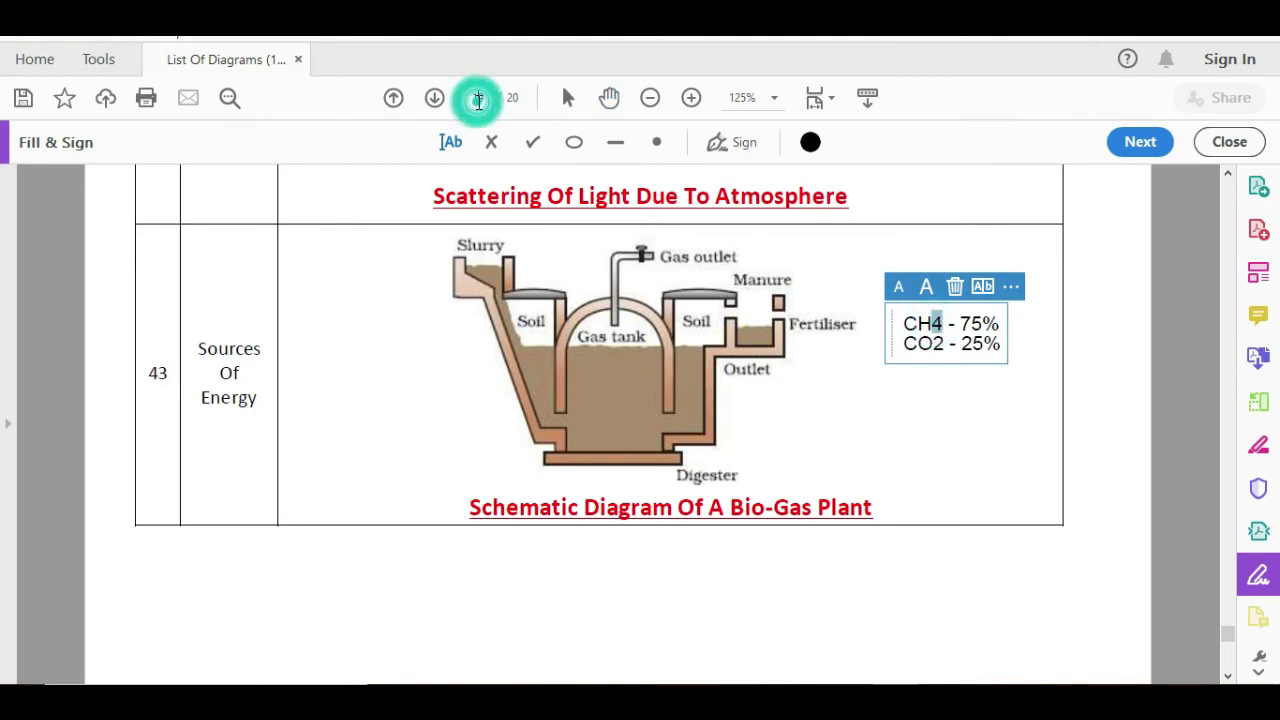
click(479, 101)
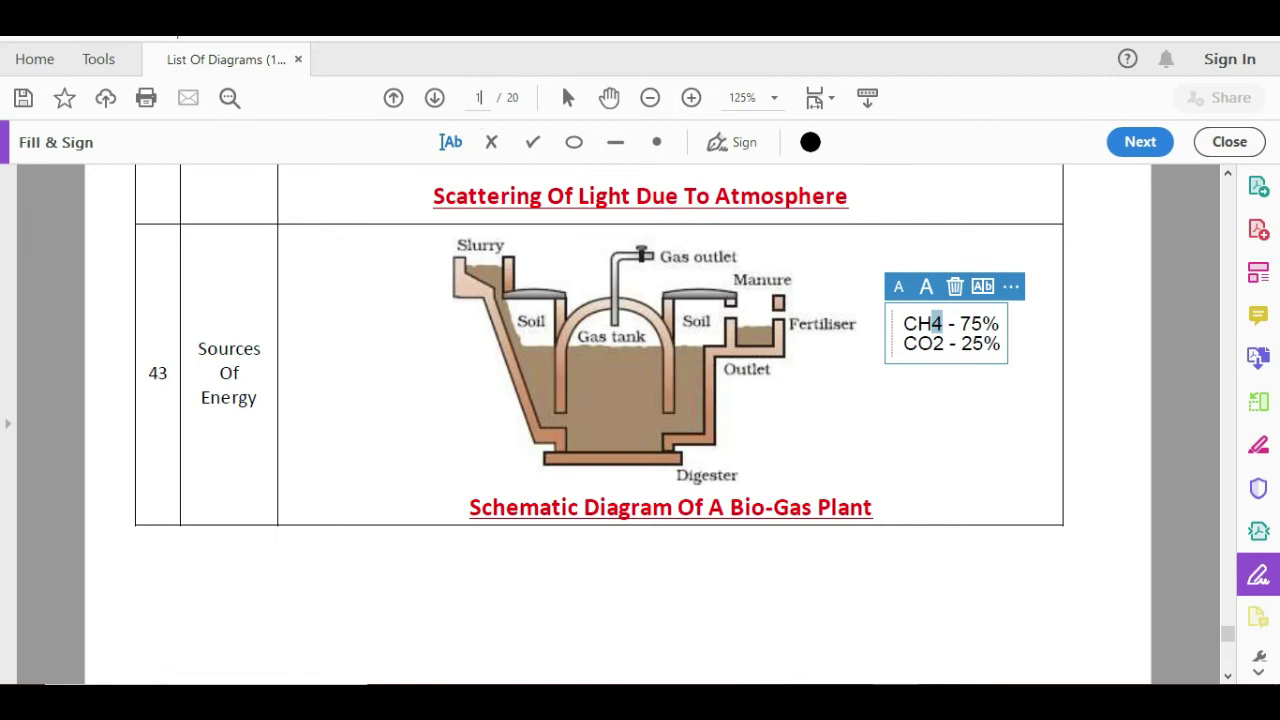
text(10)
key(Return)
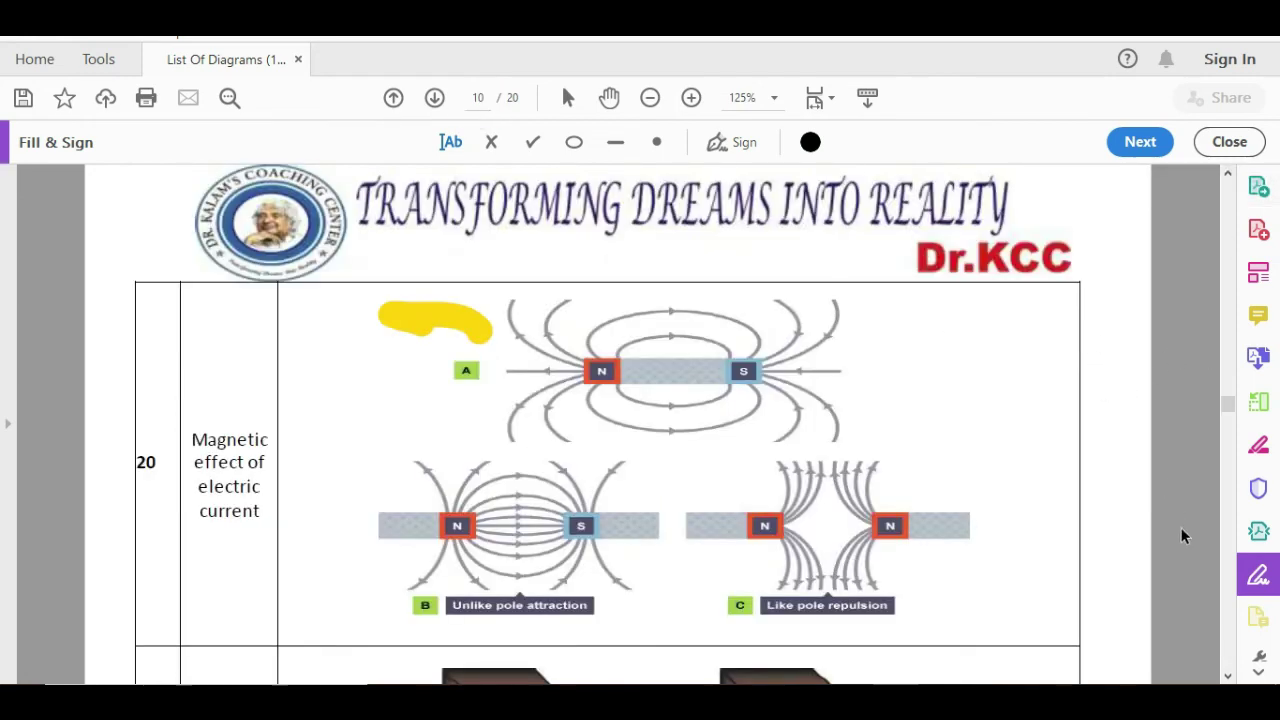
Return to page 19 and nudge the CH4 / CO2 note up beside the bio-gas diagram
click(1222, 400)
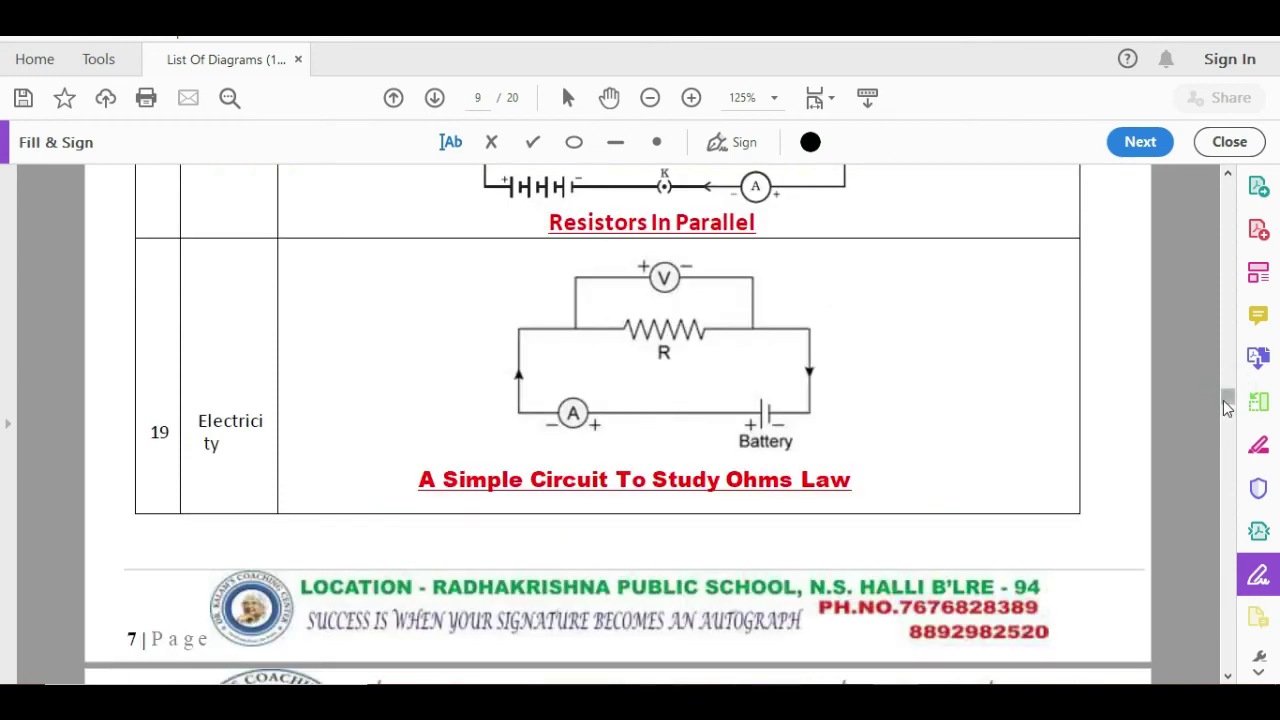
drag(1223, 400, 1228, 668)
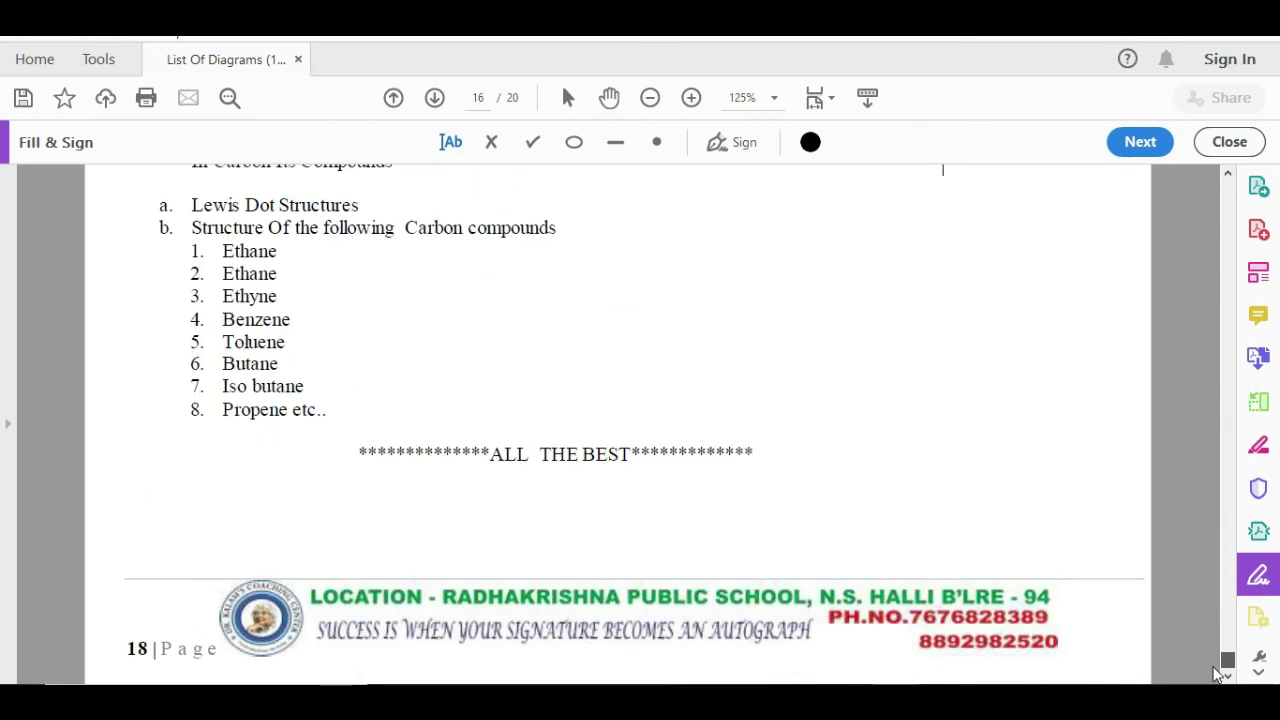
click(983, 480)
scroll(1229, 557, up, 15)
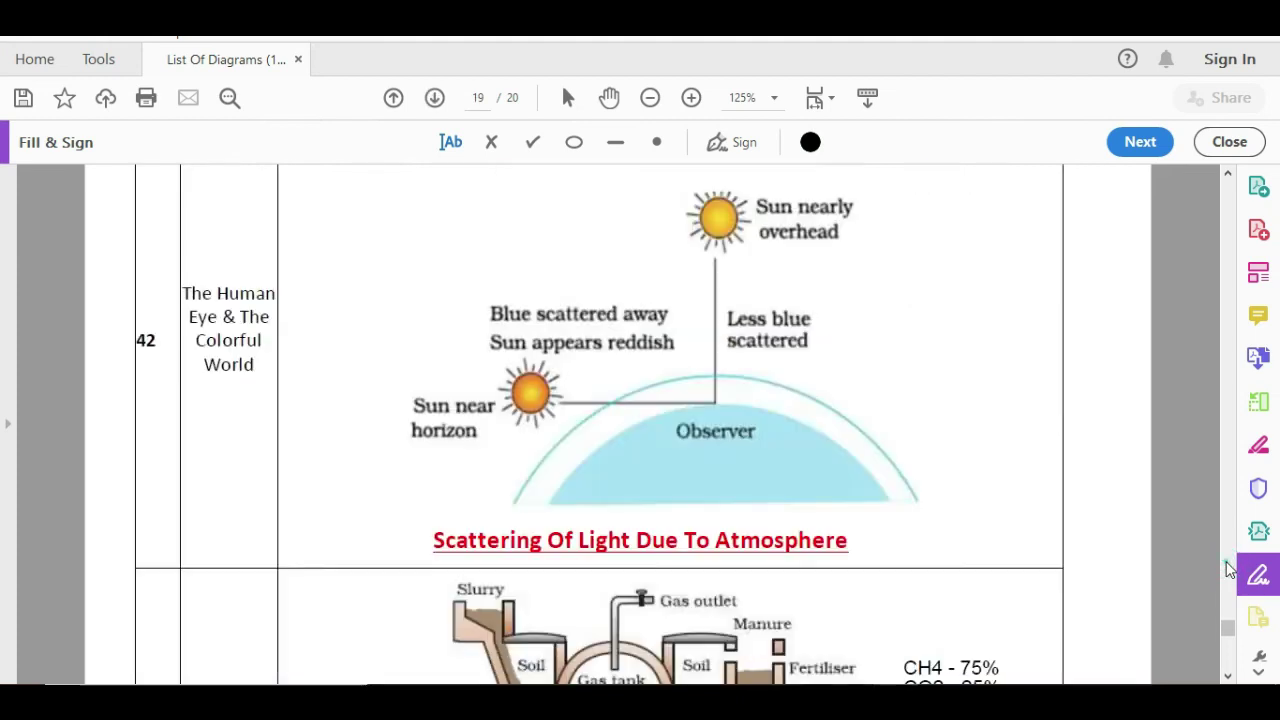
click(929, 663)
key(Down)
key(Down)
key(Down)
key(Down)
key(Down)
key(Down)
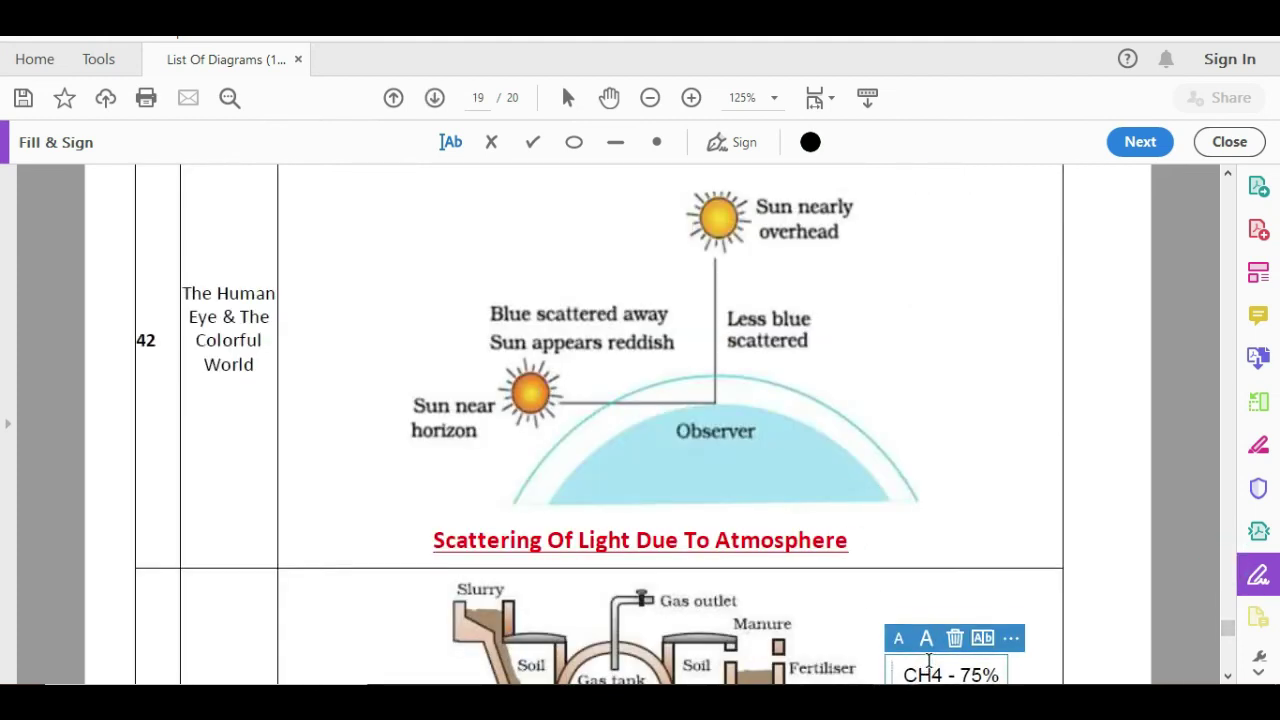
key(Up)
key(Up)
key(Up)
key(Up)
key(Up)
key(Up)
key(Up)
key(Up)
key(Up)
key(Up)
key(Up)
key(Up)
key(Up)
key(Up)
key(Up)
key(Up)
key(Up)
key(Up)
key(Up)
key(Up)
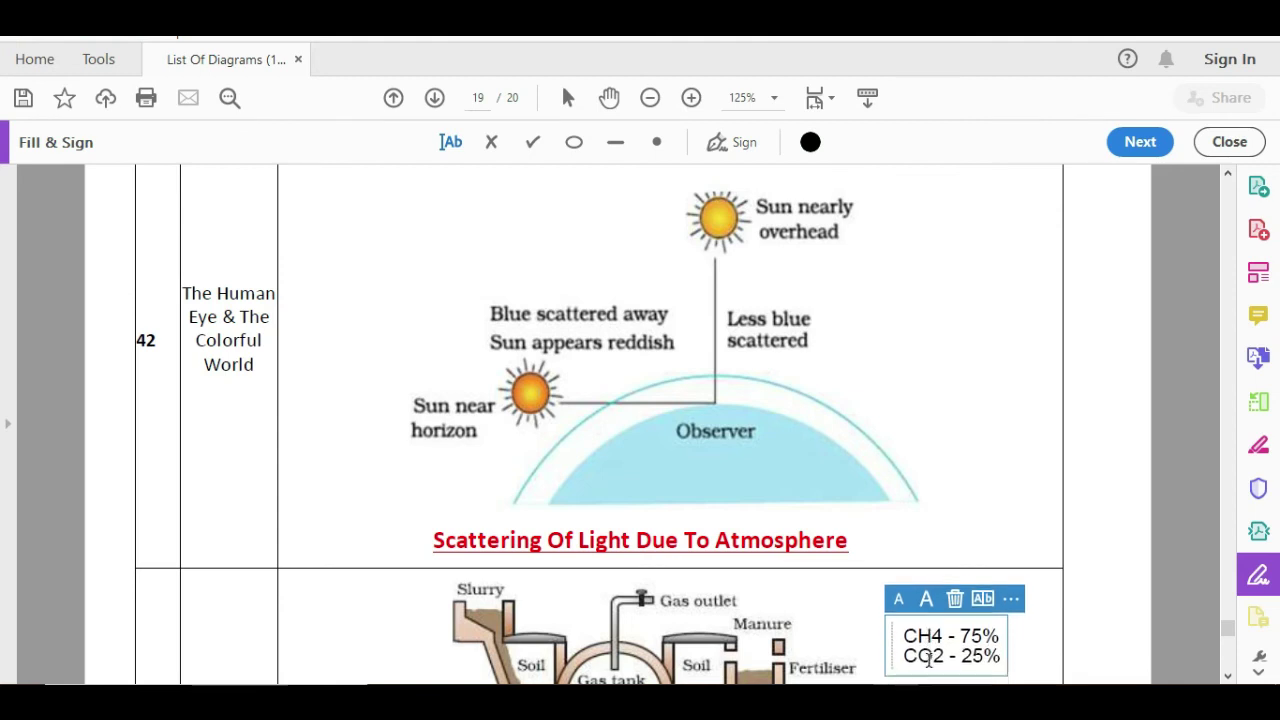
click(1052, 650)
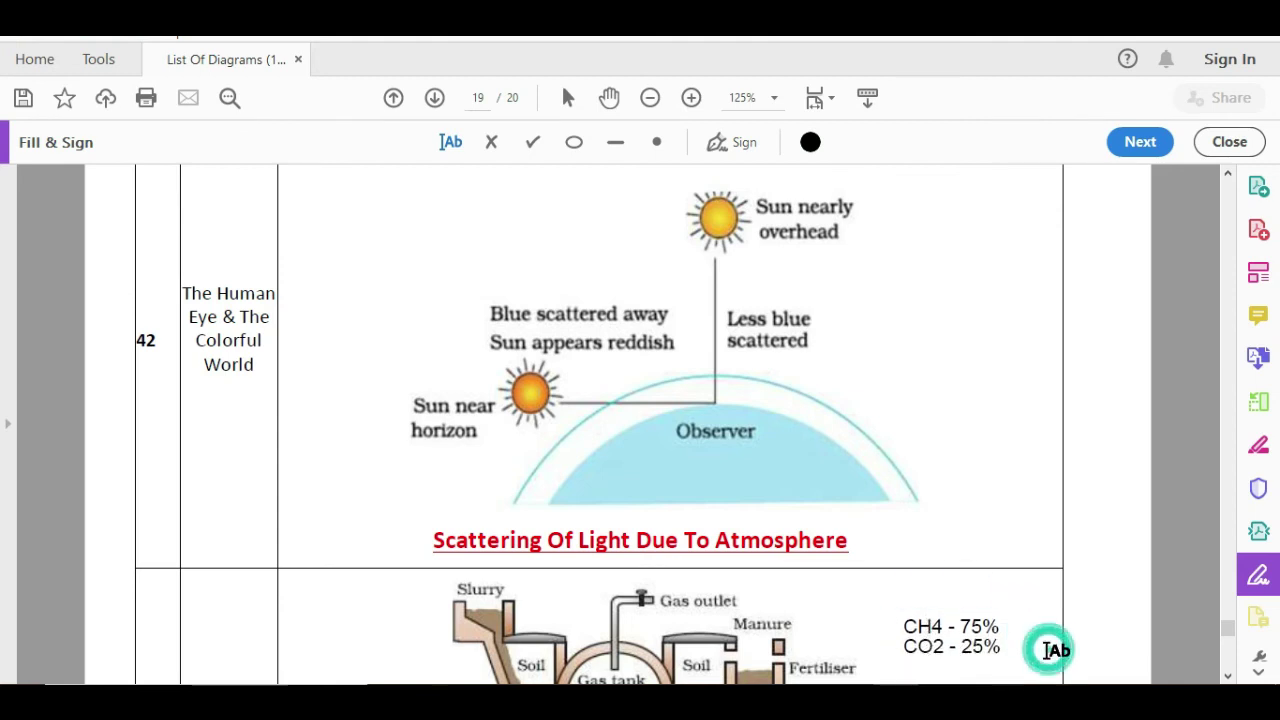
Scroll down to the electric circuit component and symbol table on page 20
scroll(1052, 650, down, 12)
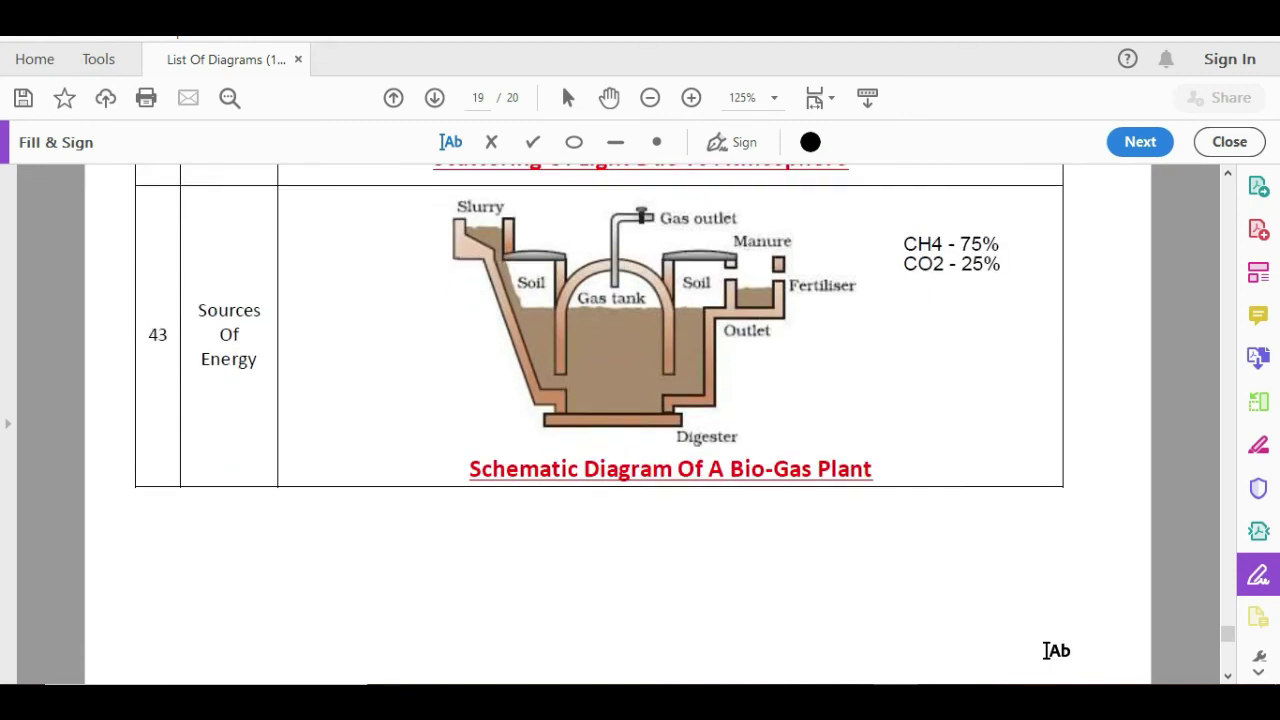
scroll(1052, 650, down, 9)
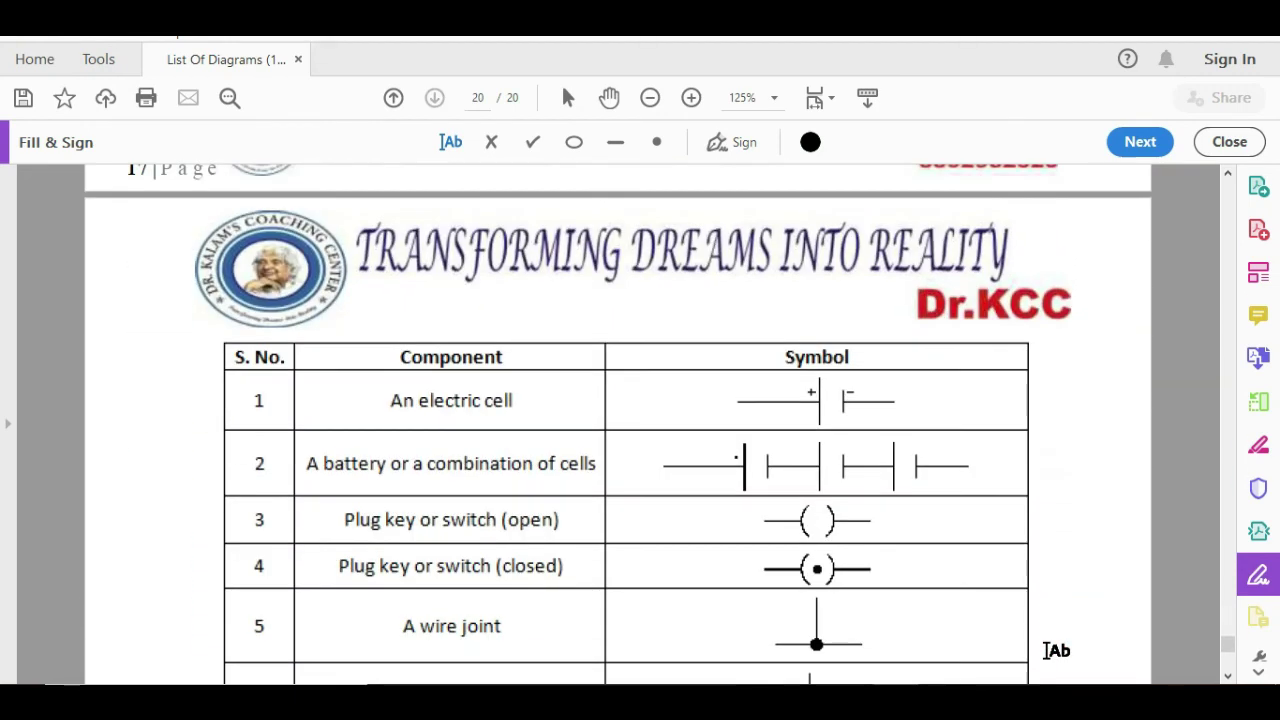
scroll(1052, 650, down, 1)
Type the note '1 Mark' above the component and symbol table
click(633, 294)
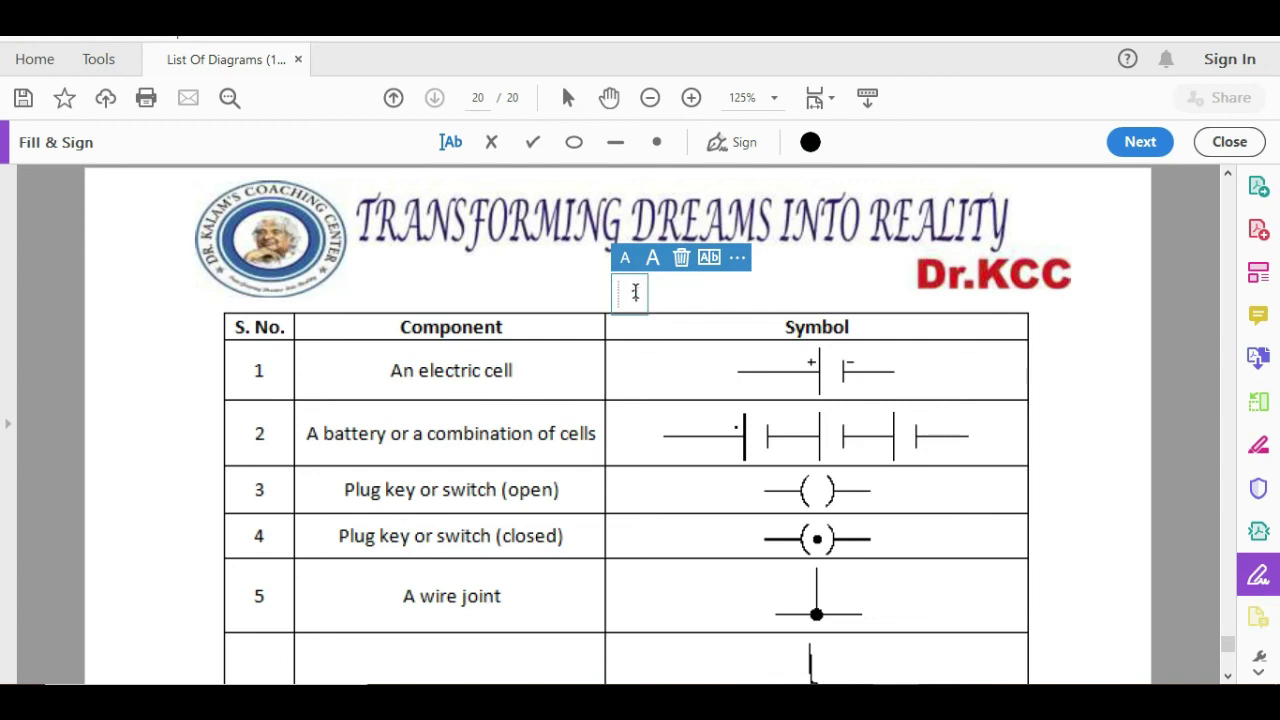
text(Mark)
key(Home)
text(1)
click(740, 372)
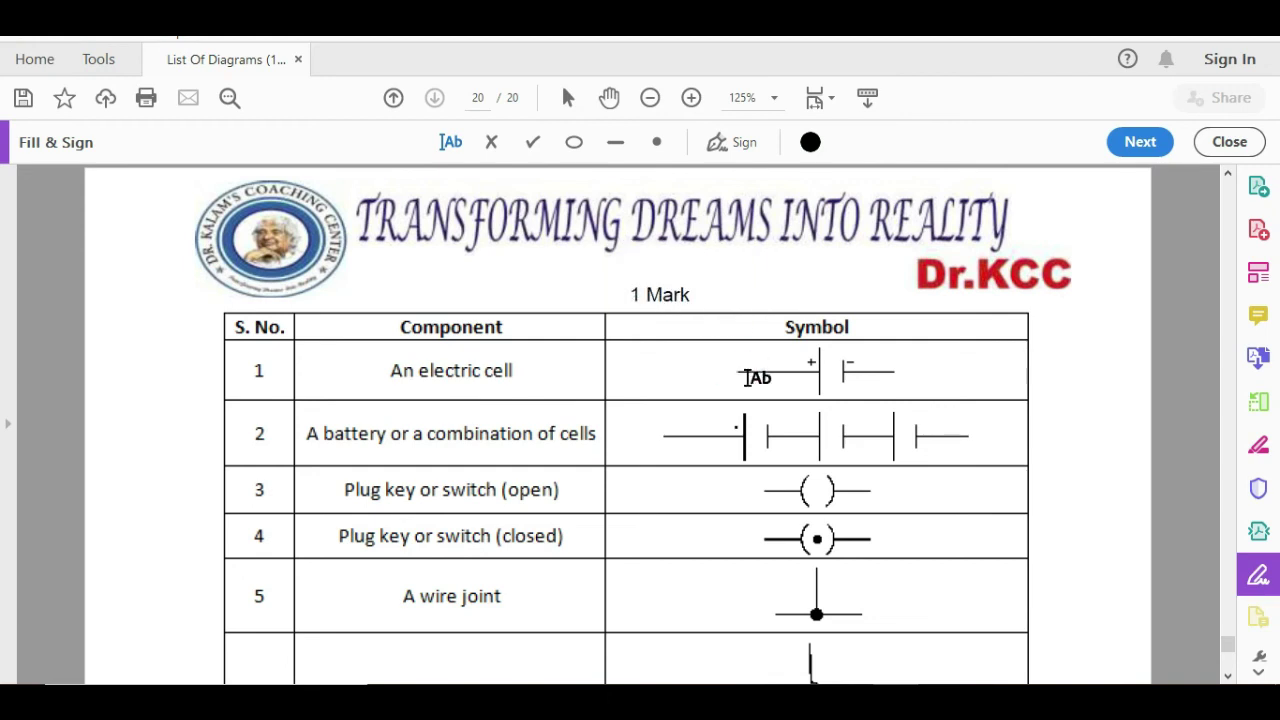
Try text boxes in the battery row and beside the closed switch, discarding both empty
click(820, 430)
click(824, 466)
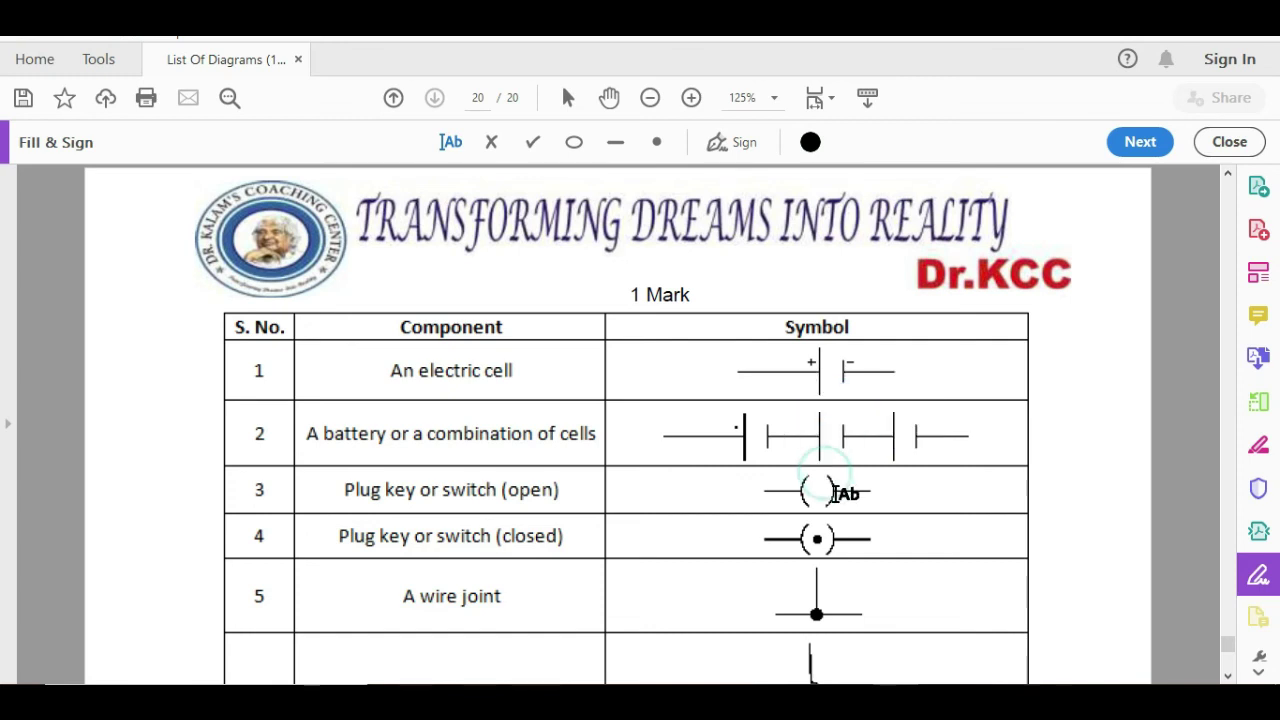
click(848, 545)
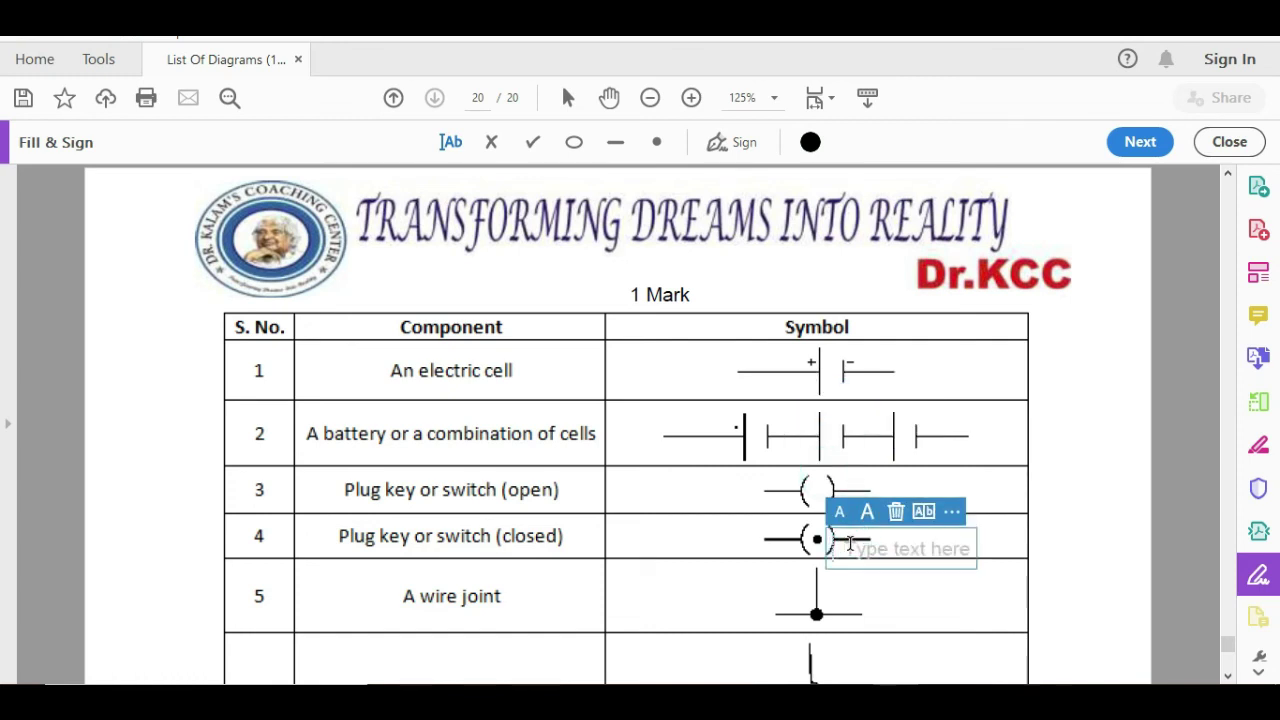
click(1080, 555)
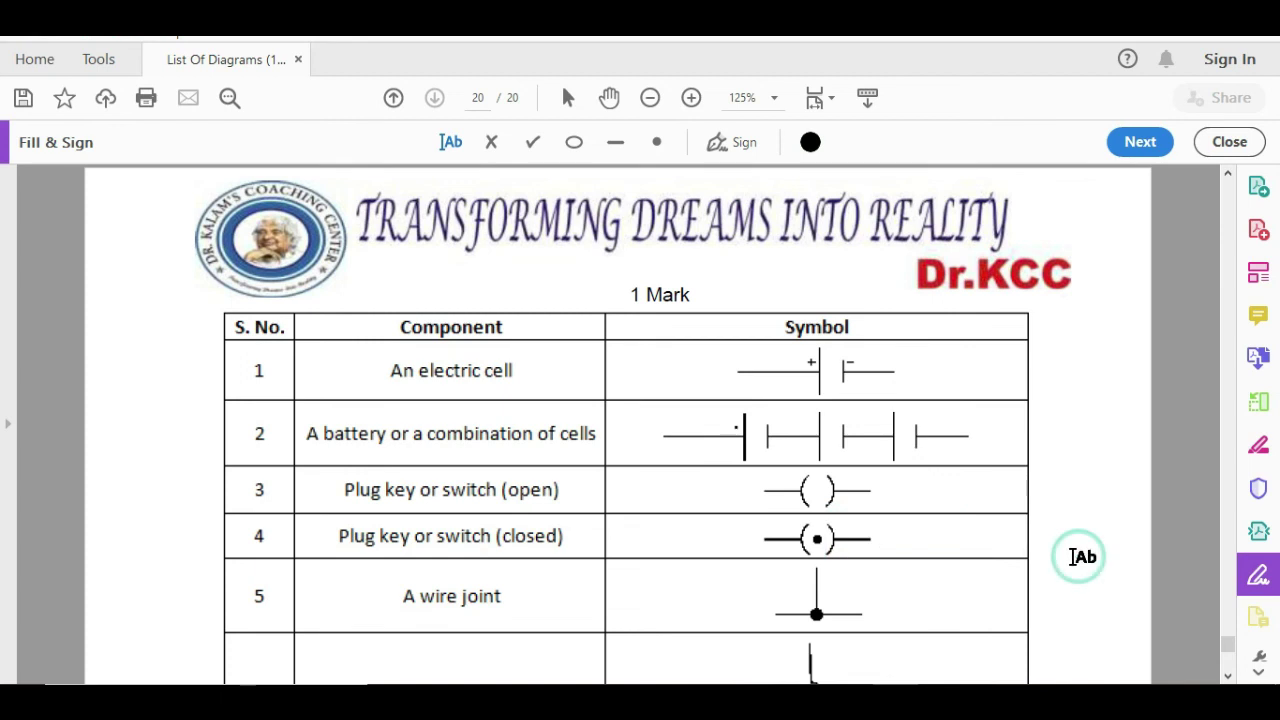
Scroll page 20 down to the carbon compounds list and ALL THE BEST, discarding a stray Ethane text box
scroll(1083, 557, down, 10)
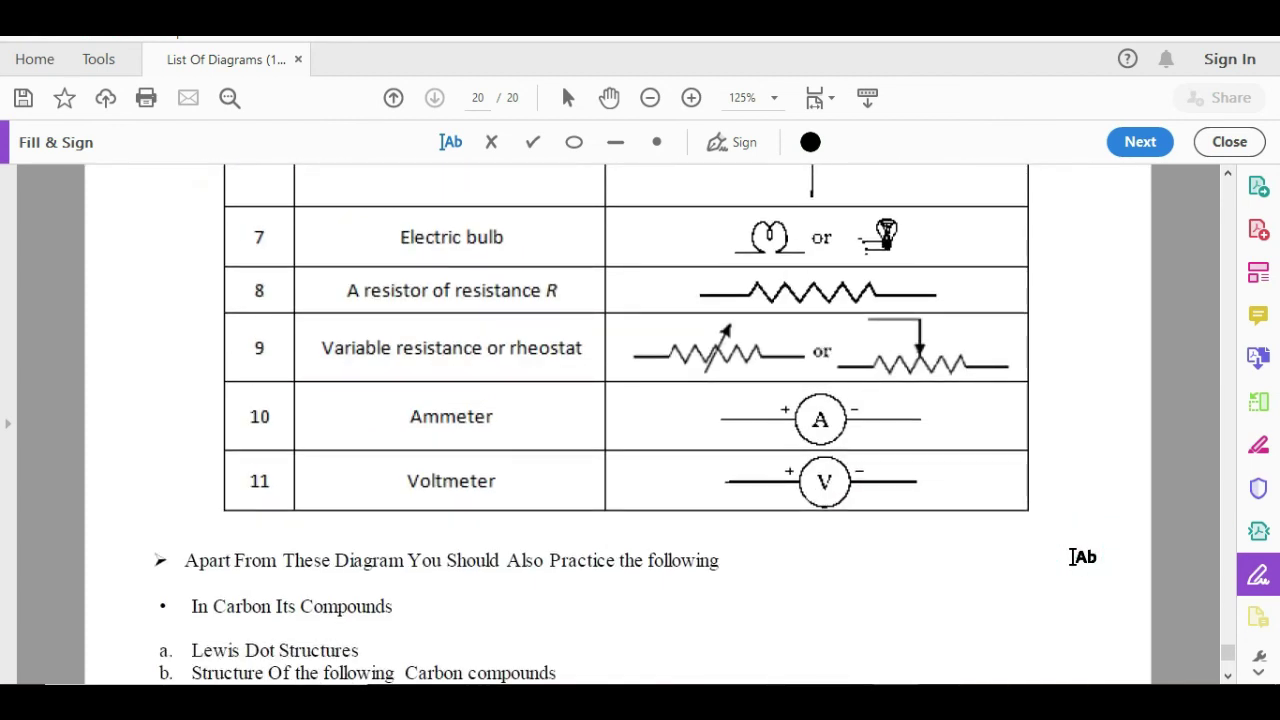
scroll(1083, 557, down, 4)
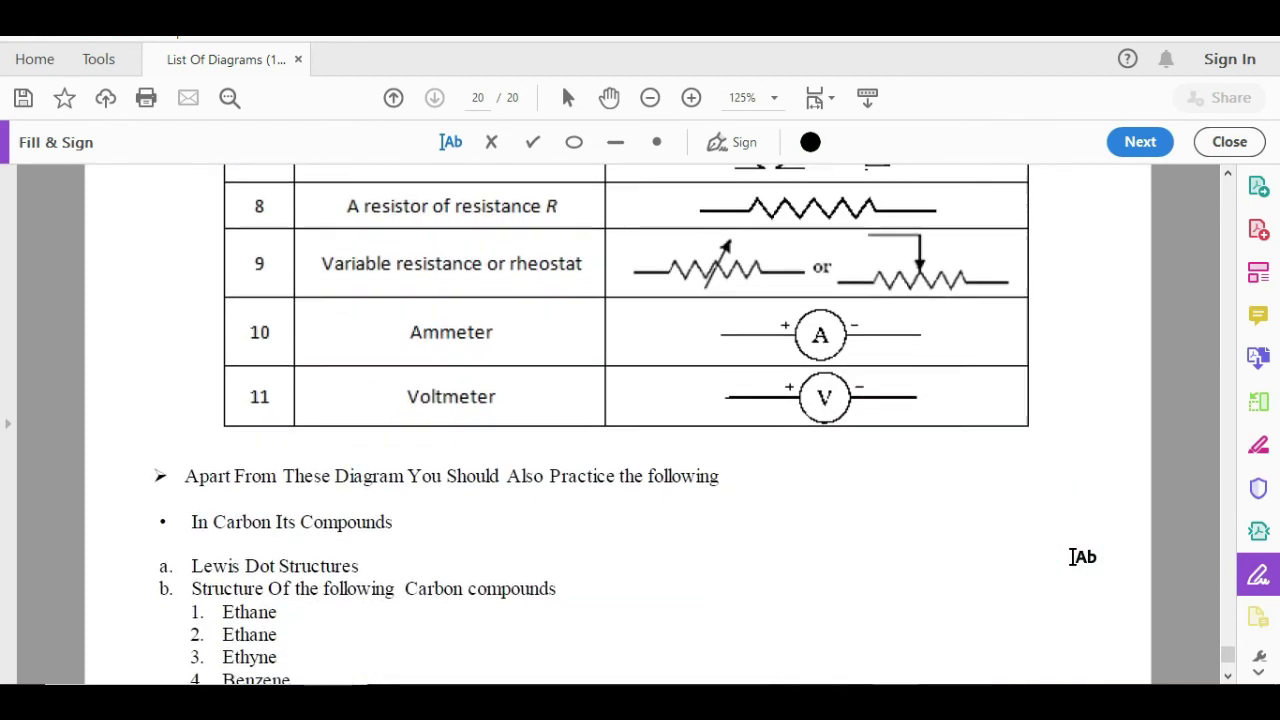
scroll(1083, 557, down, 3)
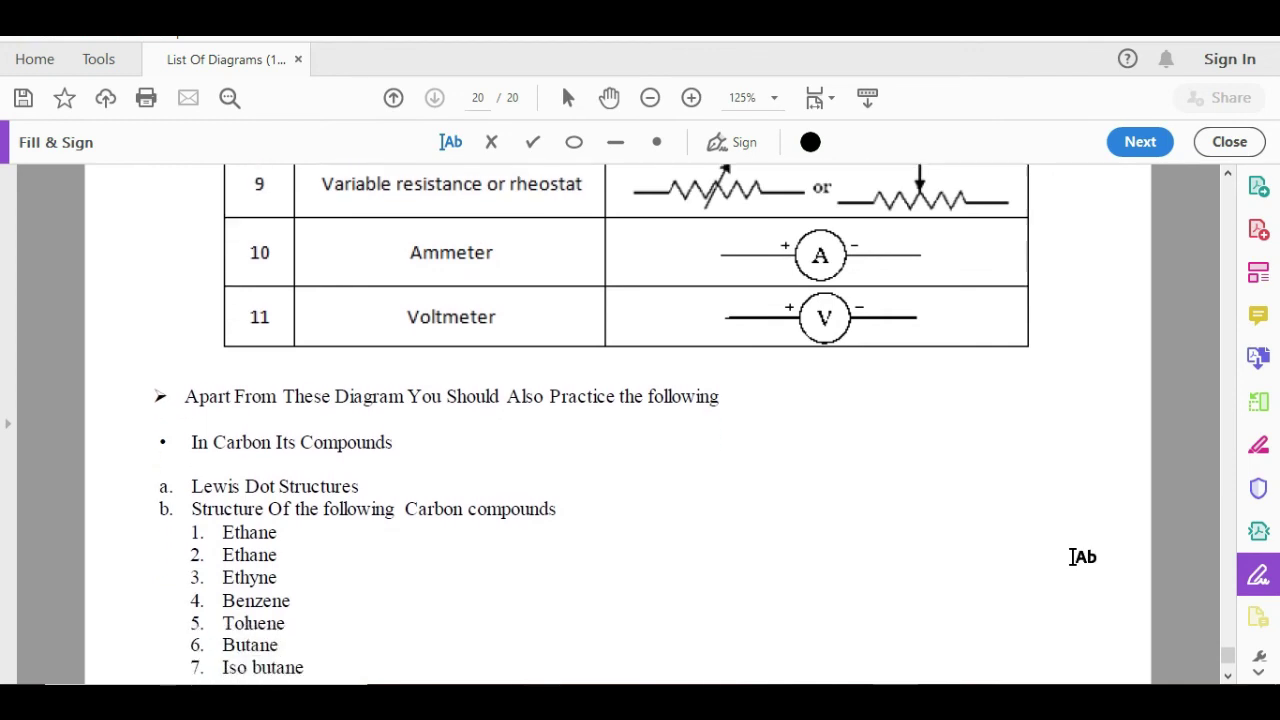
scroll(1083, 557, down, 2)
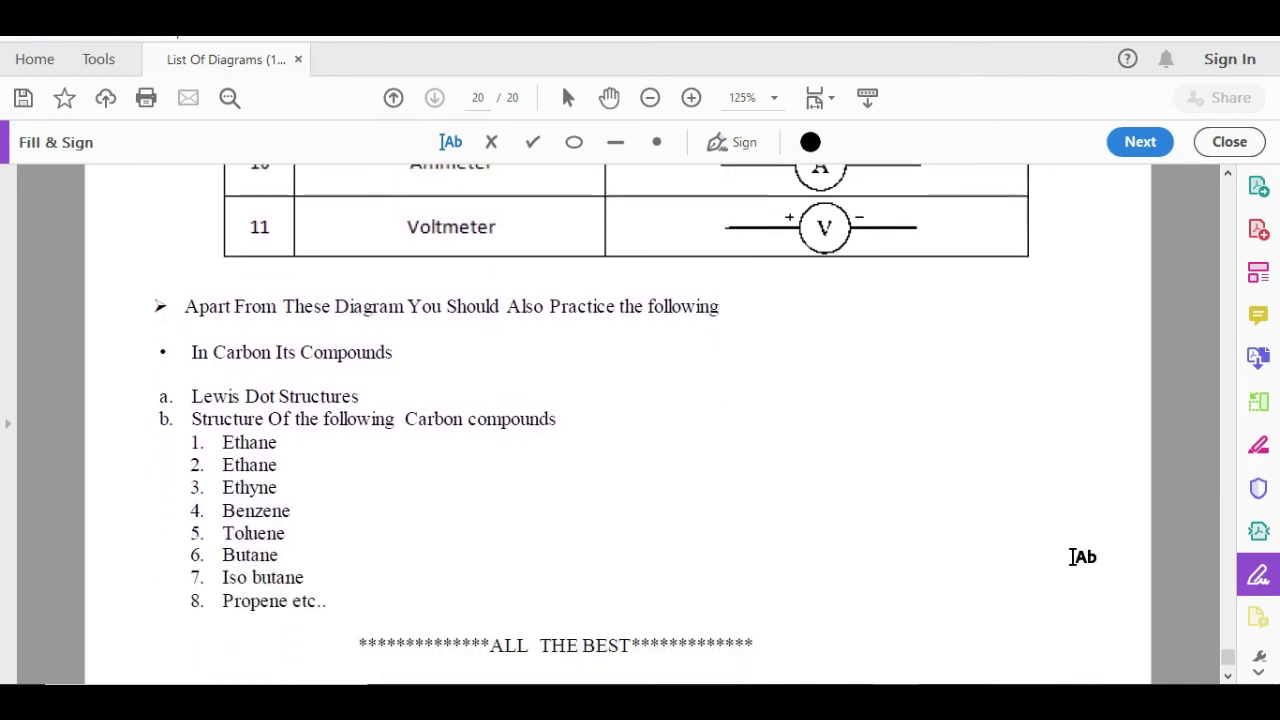
scroll(1083, 557, down, 1)
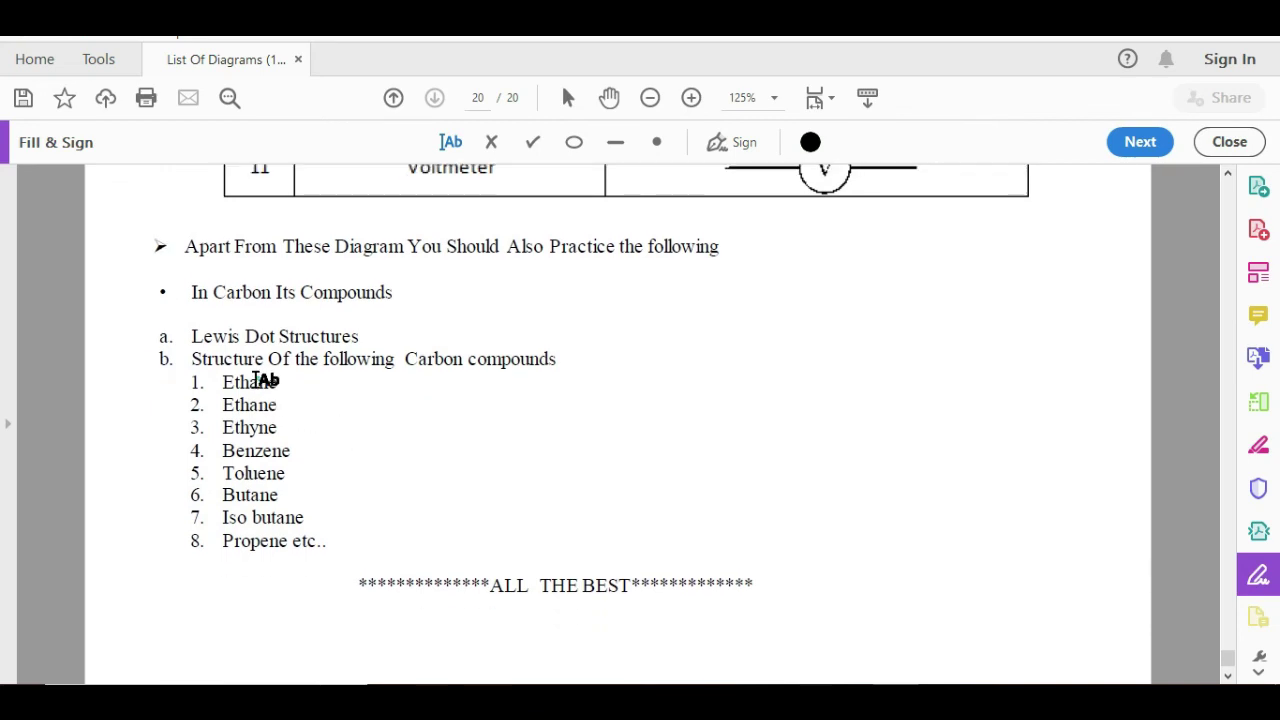
click(255, 380)
click(280, 467)
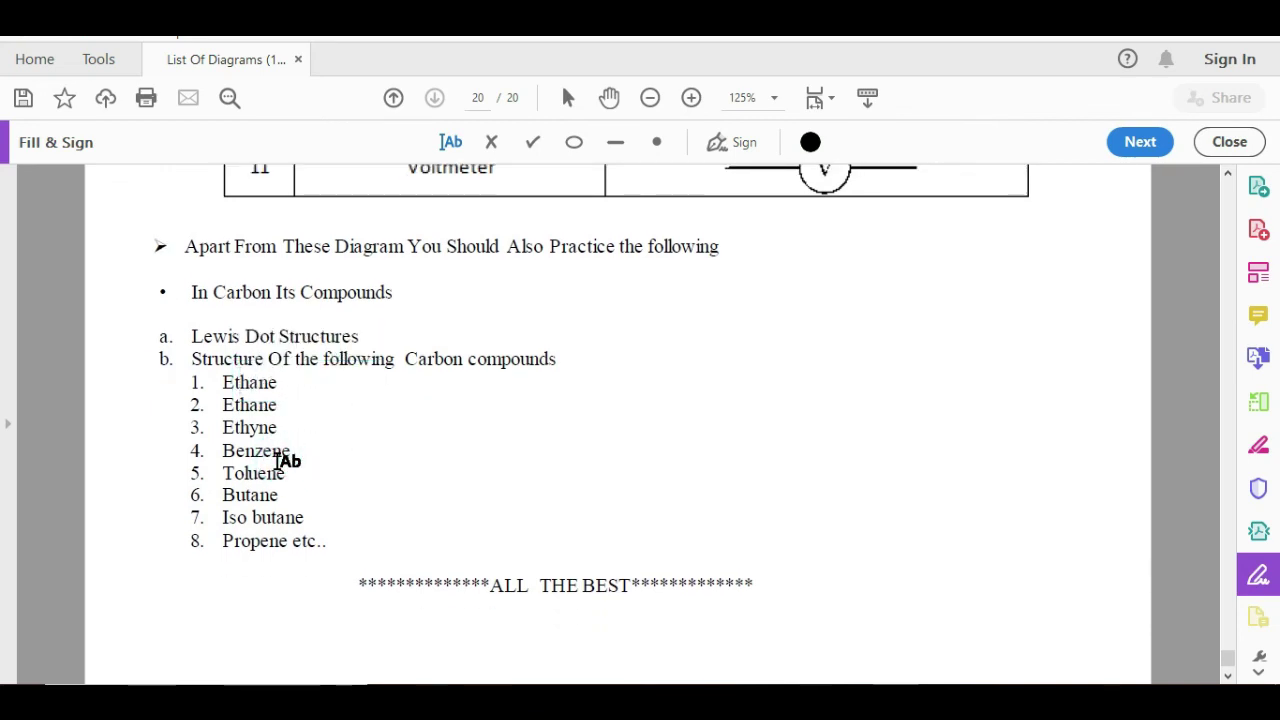
scroll(276, 487, down, 3)
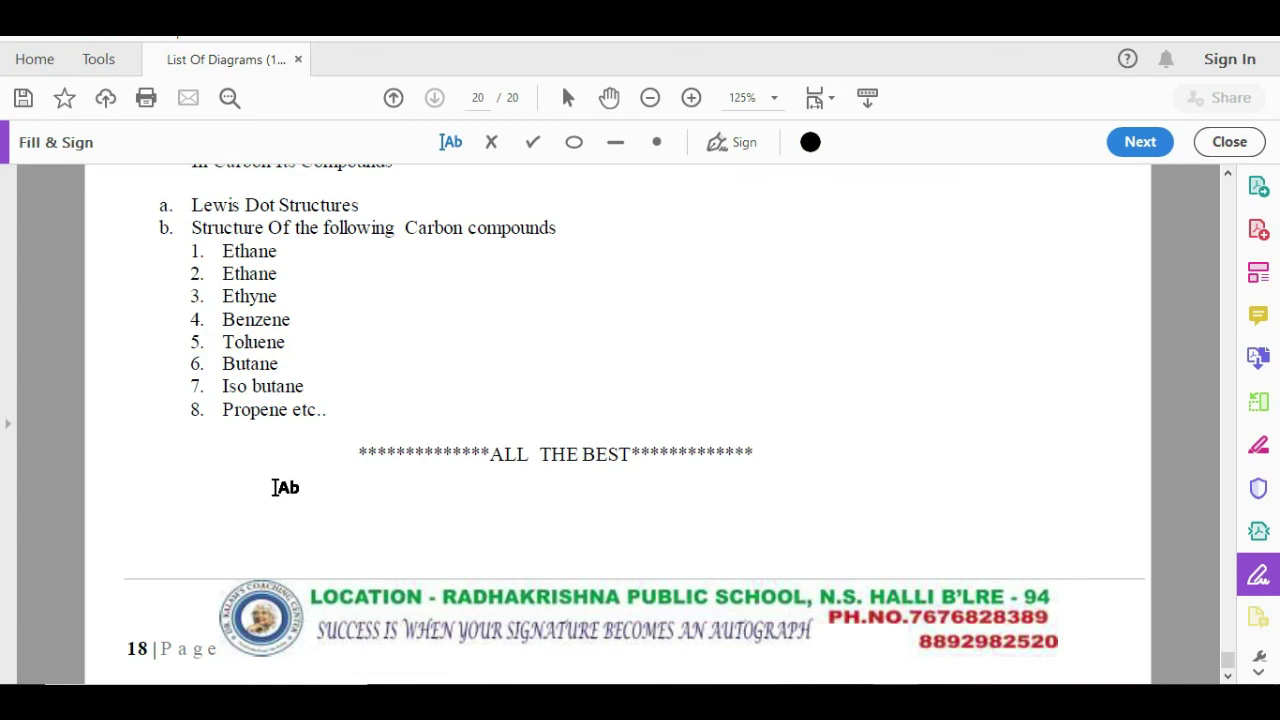
Place an empty Fill & Sign text box just below the ALL THE BEST line
click(360, 488)
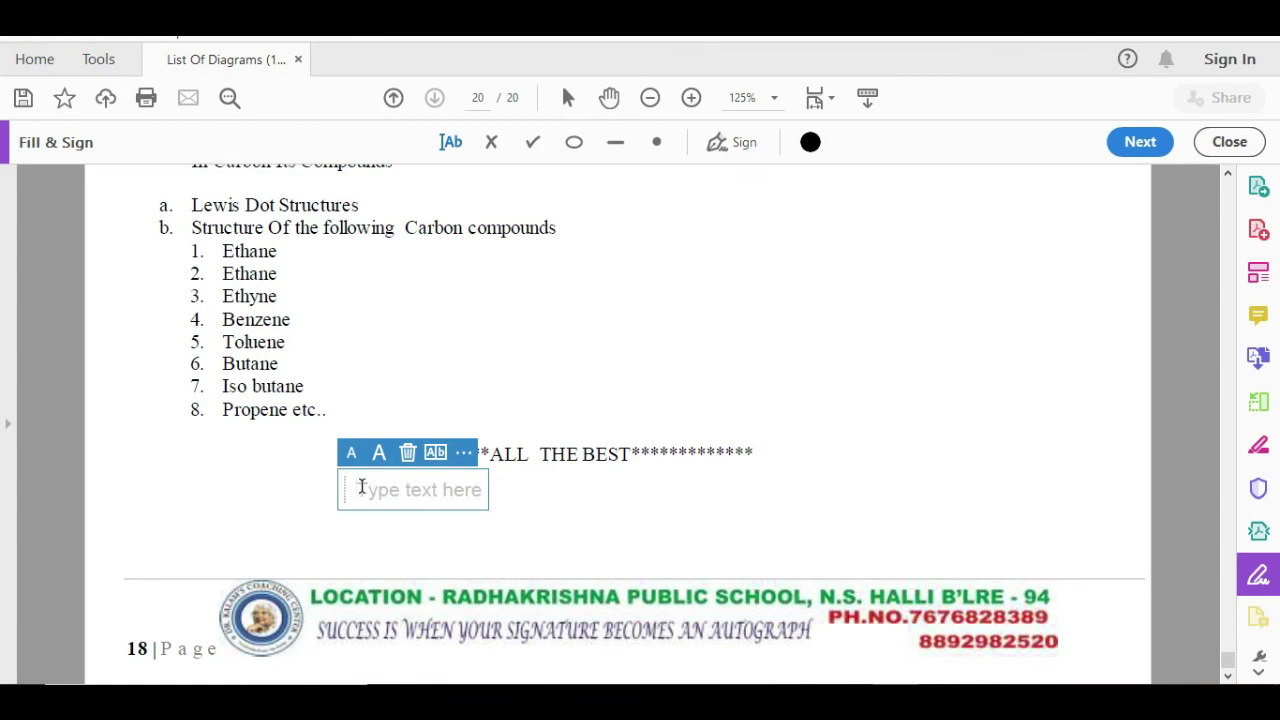